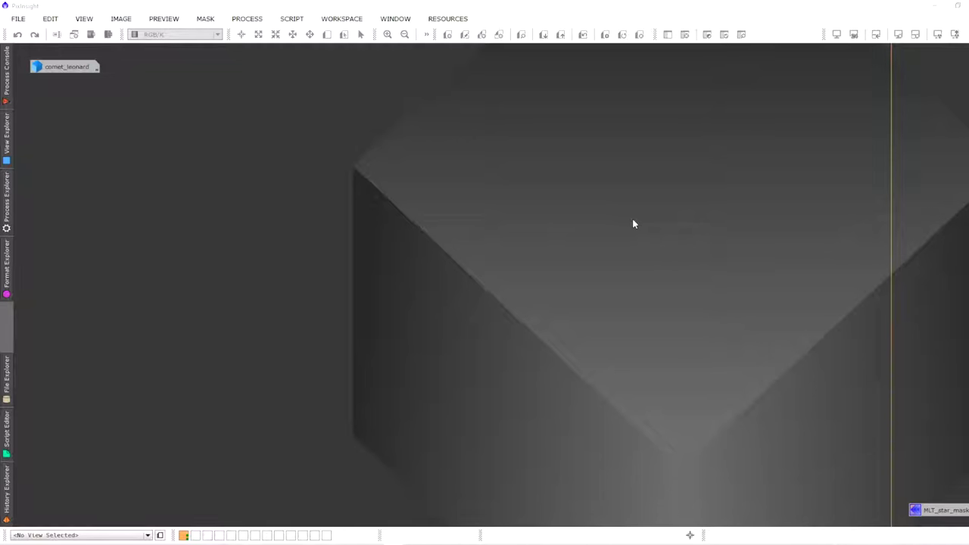
# - Open the WeightedBatchPreprocessing script from the batch processing scripts
pyautogui.click(288, 19)
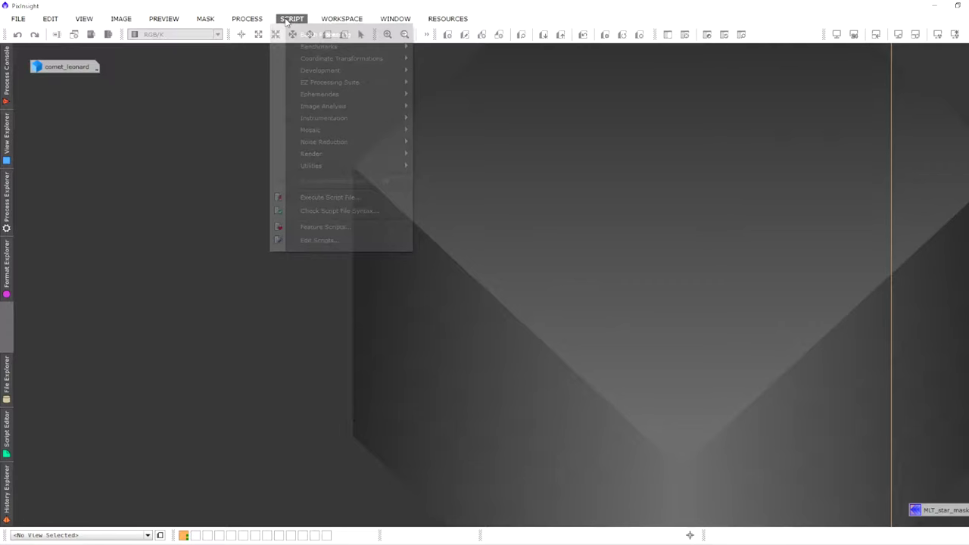
pyautogui.moveTo(303, 37)
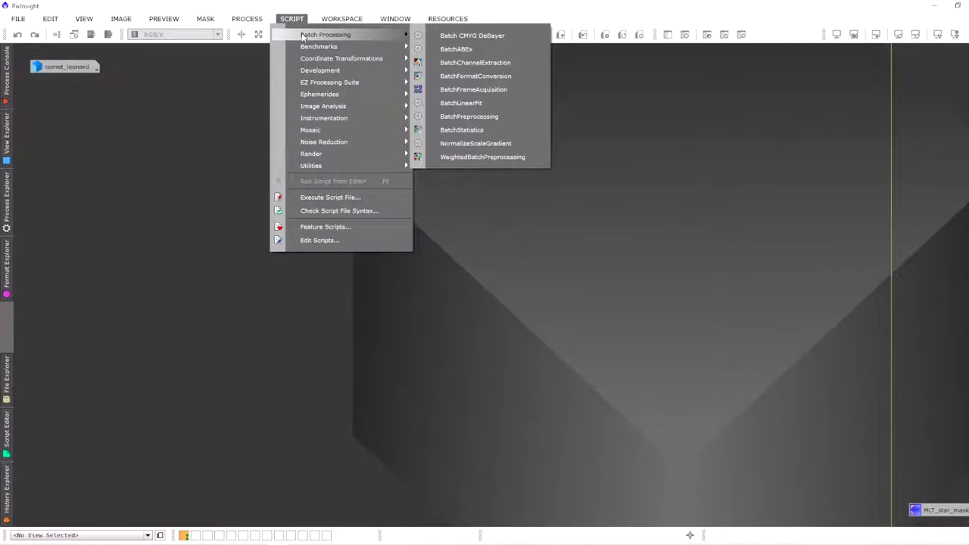
pyautogui.click(482, 158)
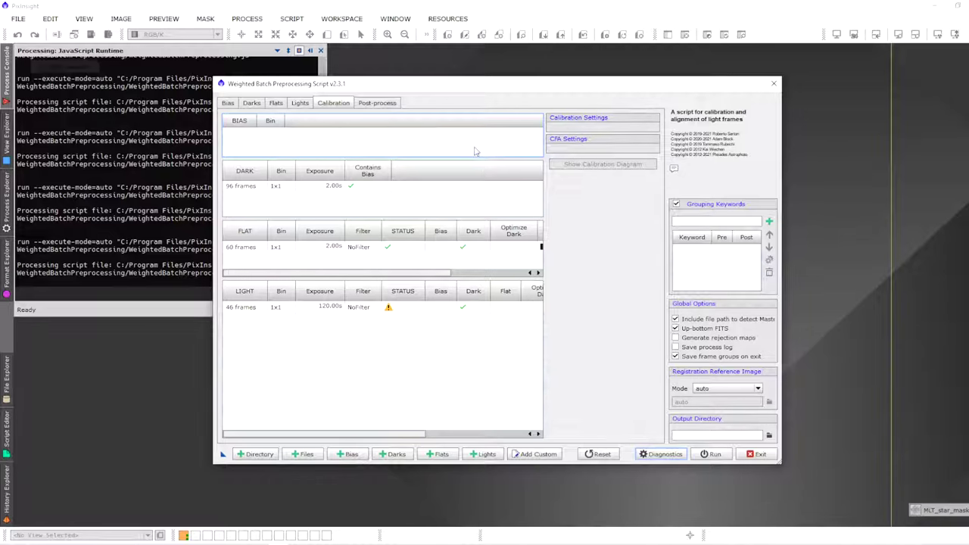
# - Review the loaded light, flat, dark and bias frame lists along with their integration settings
pyautogui.click(300, 103)
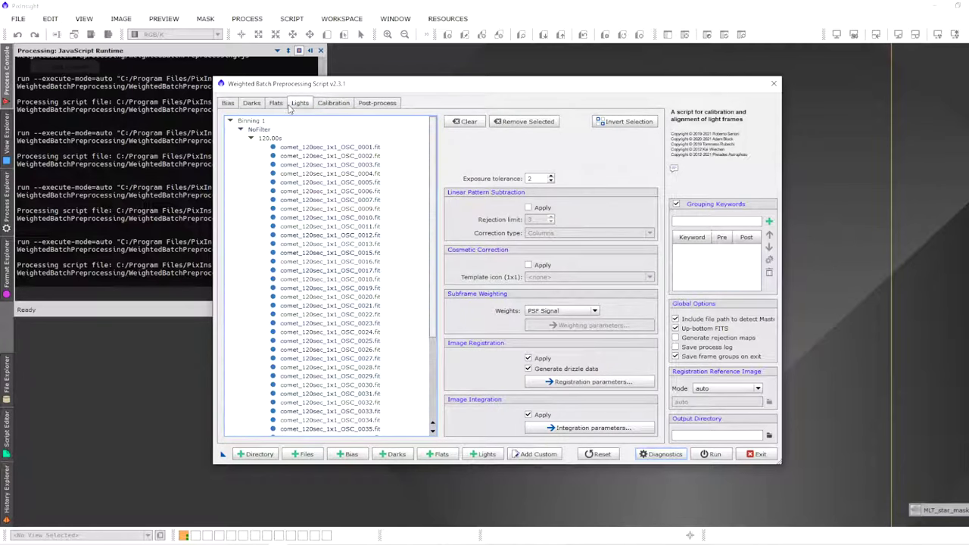
pyautogui.click(270, 106)
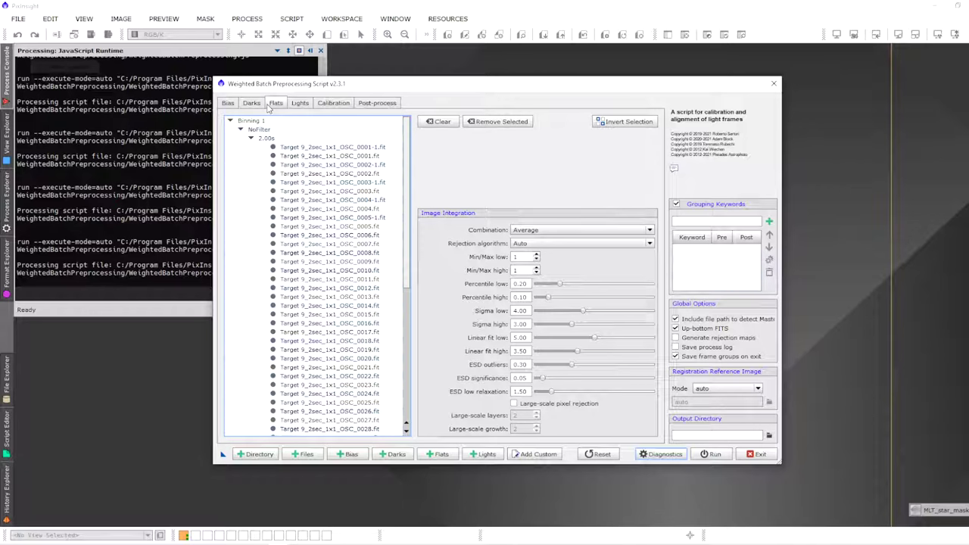
pyautogui.click(249, 106)
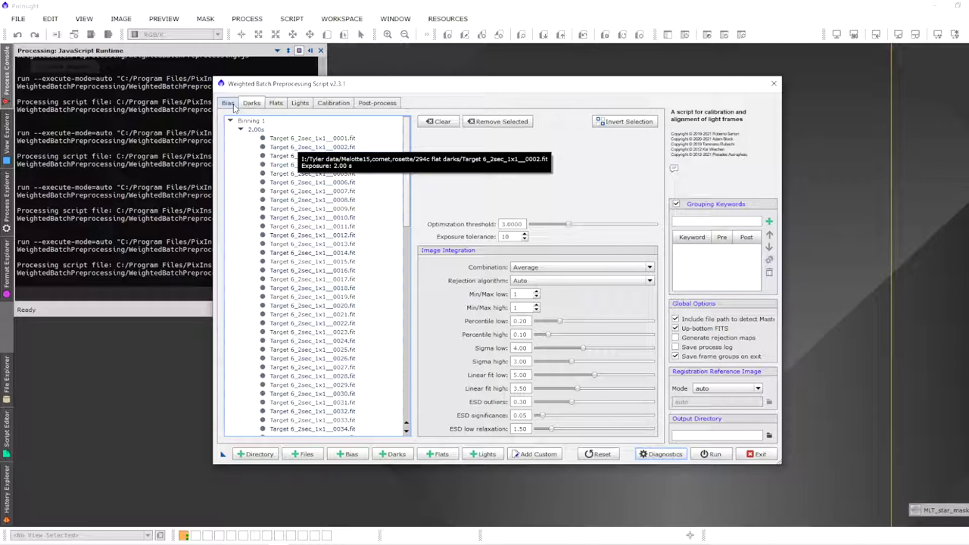
pyautogui.click(227, 103)
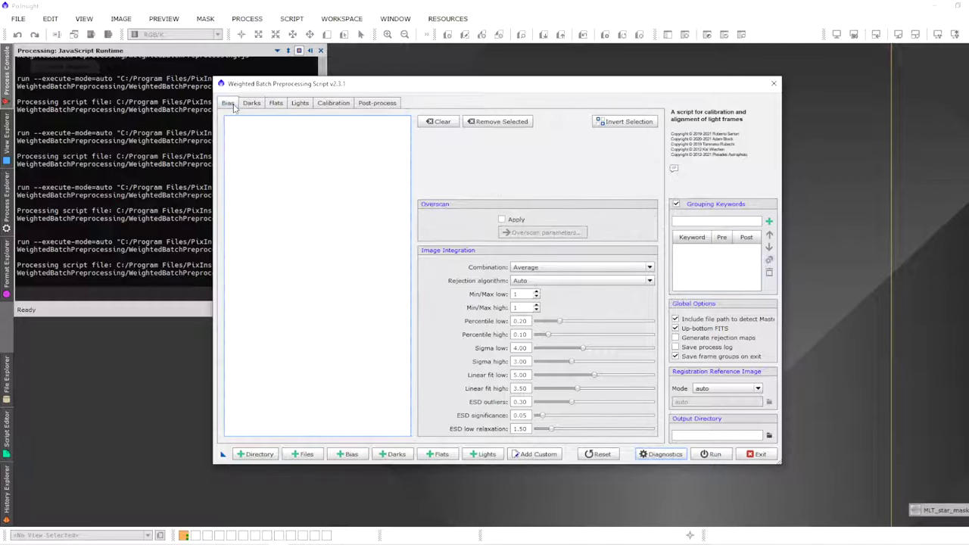
pyautogui.click(255, 103)
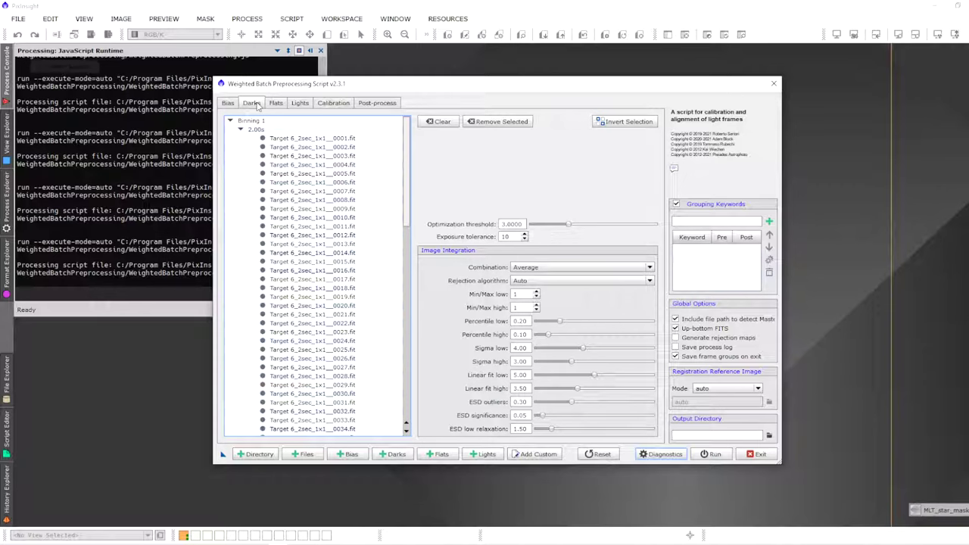
pyautogui.click(227, 105)
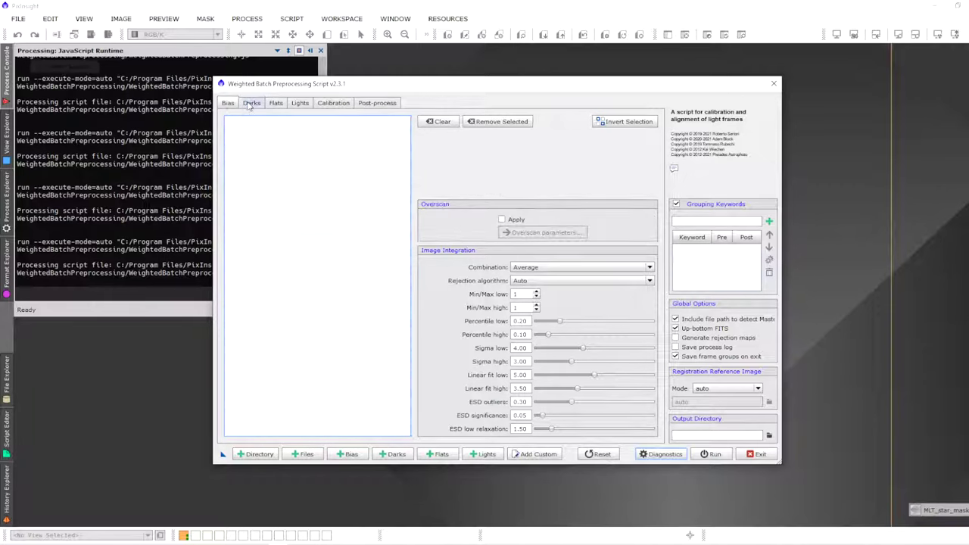
pyautogui.click(250, 104)
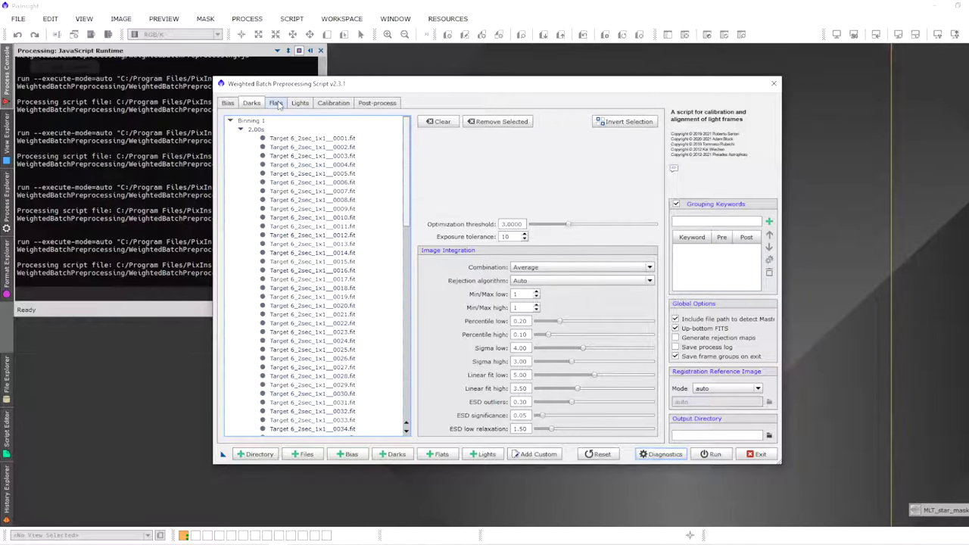
pyautogui.click(302, 104)
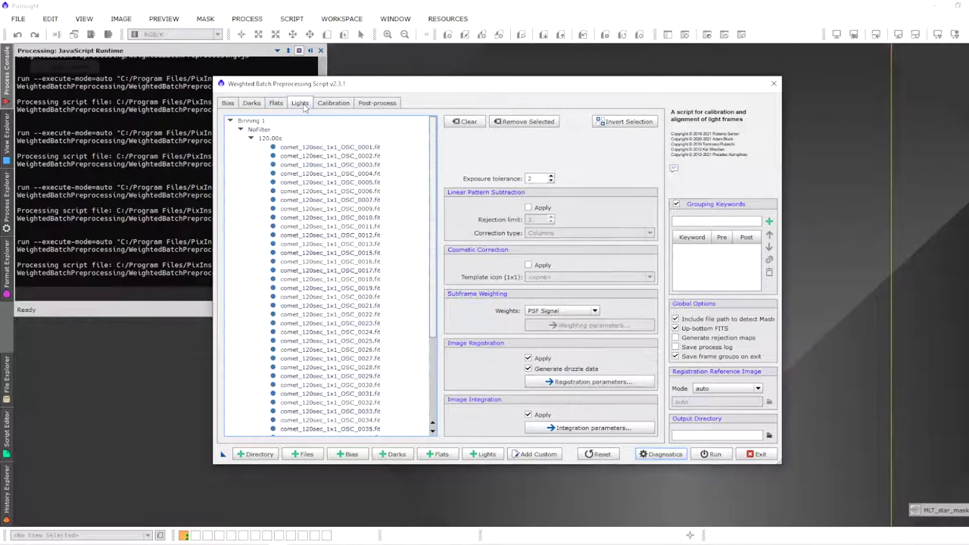
pyautogui.click(276, 104)
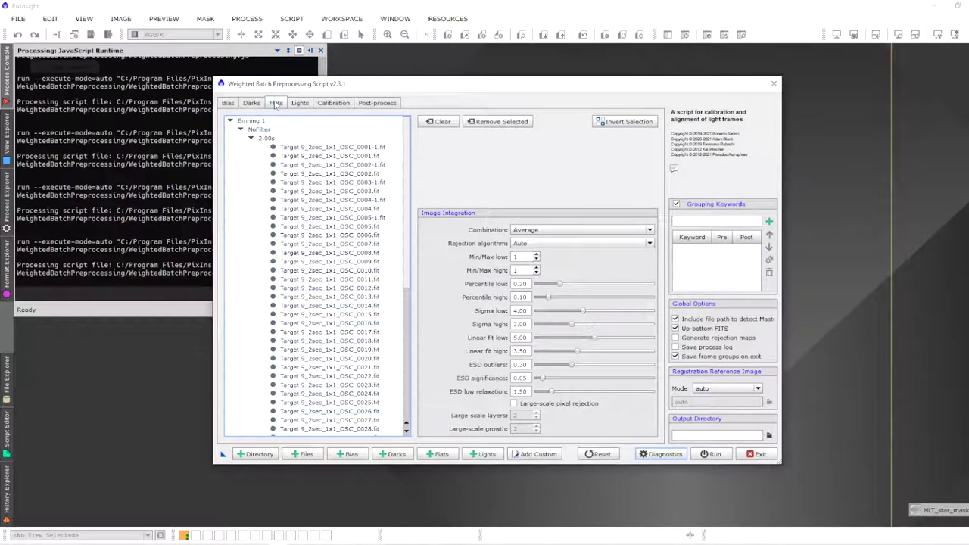
pyautogui.click(254, 104)
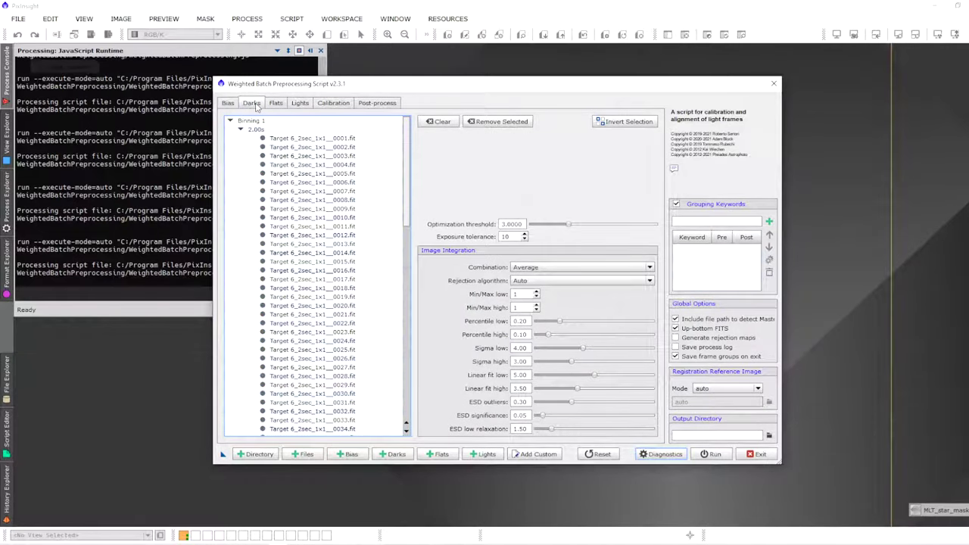
pyautogui.click(300, 104)
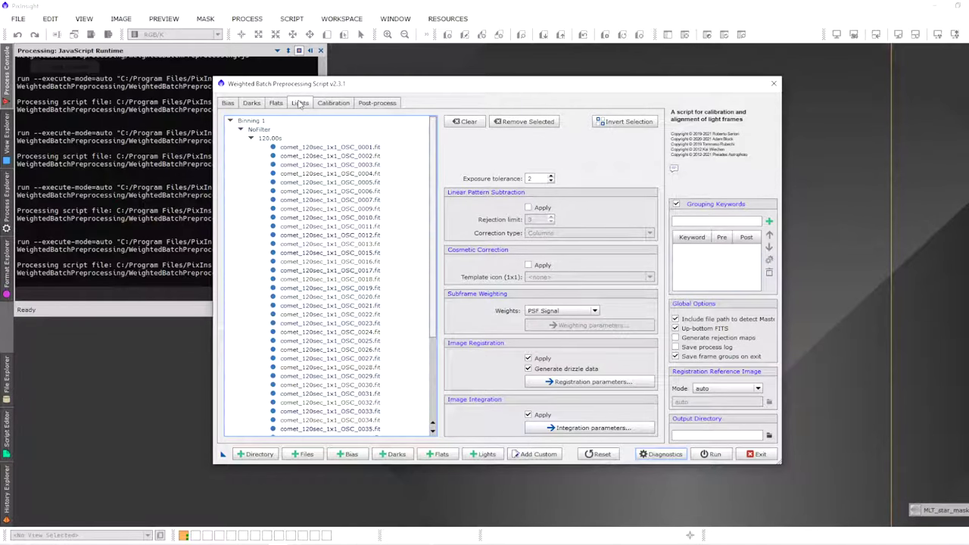
# - Examine the calibration overview and the CFA and Bayer/mosaic pattern options of the 120-second light frame group
pyautogui.click(345, 104)
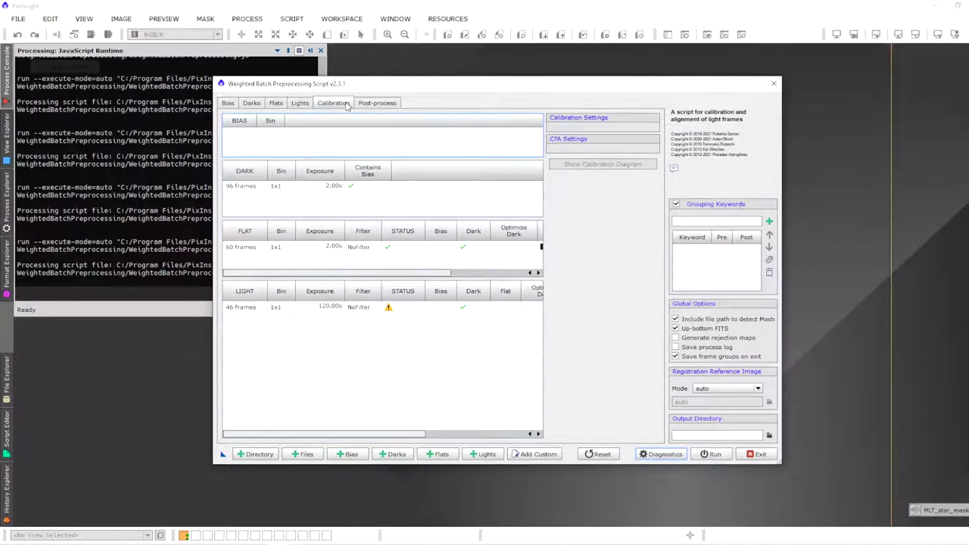
pyautogui.click(344, 307)
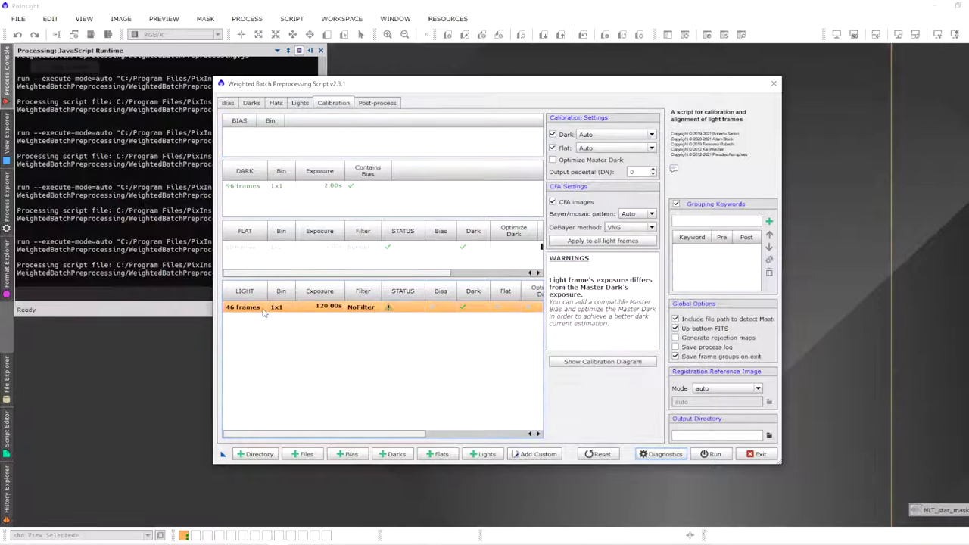
pyautogui.click(553, 201)
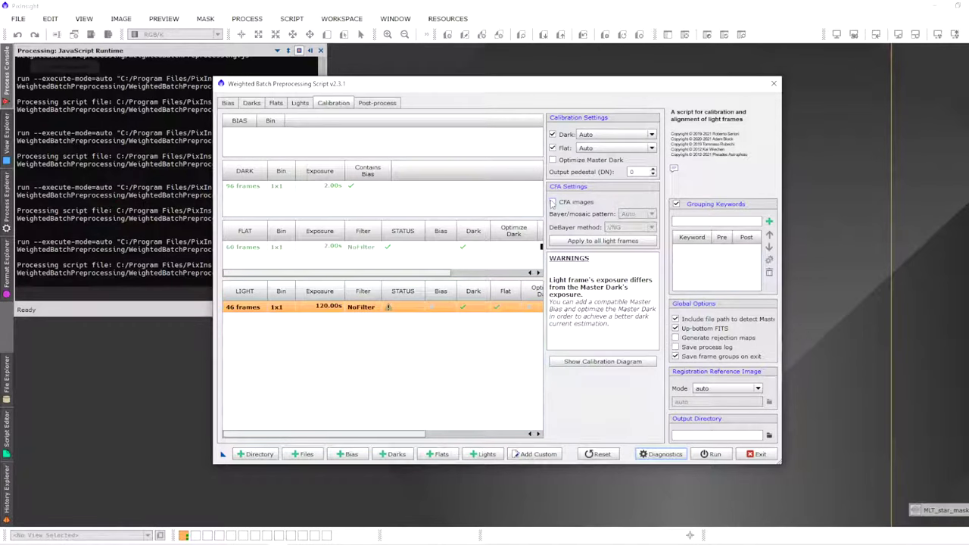
pyautogui.click(553, 201)
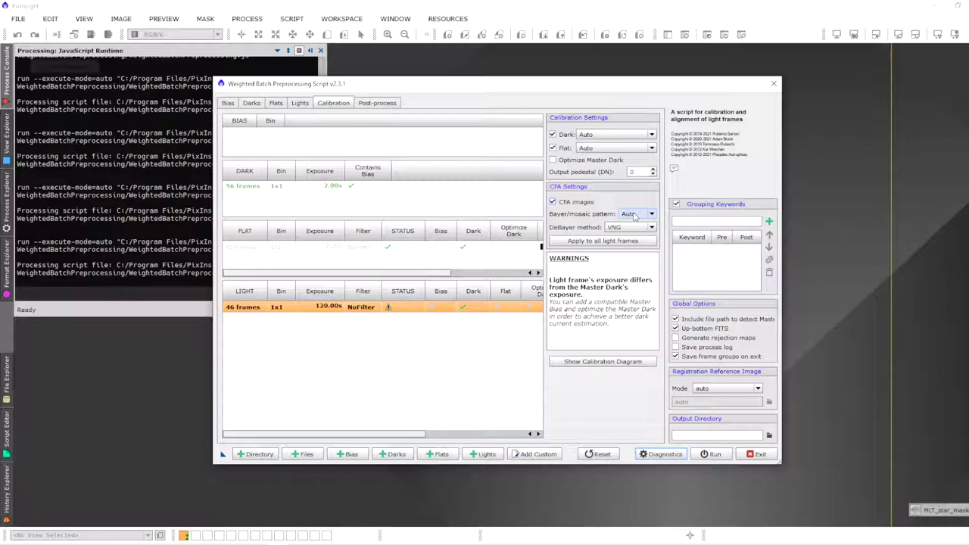
pyautogui.click(632, 214)
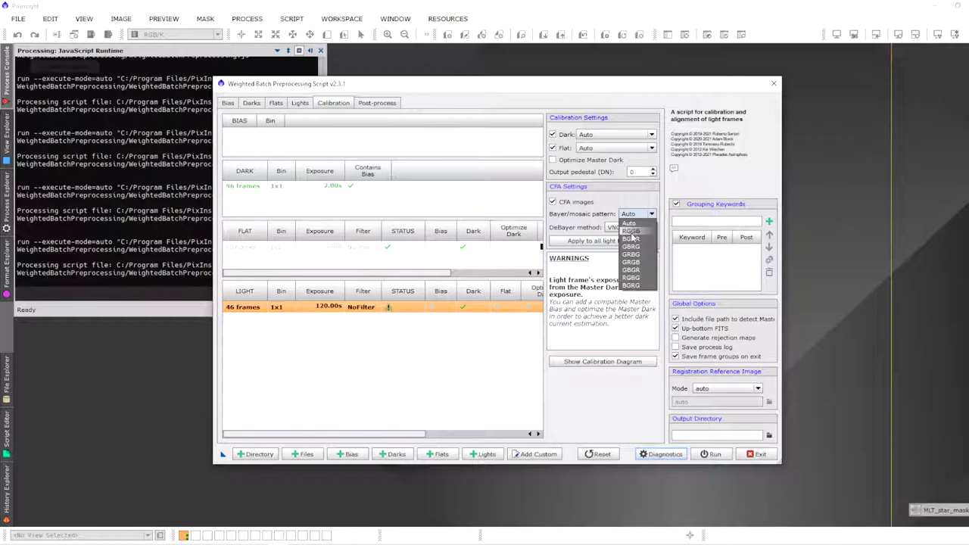
pyautogui.click(637, 202)
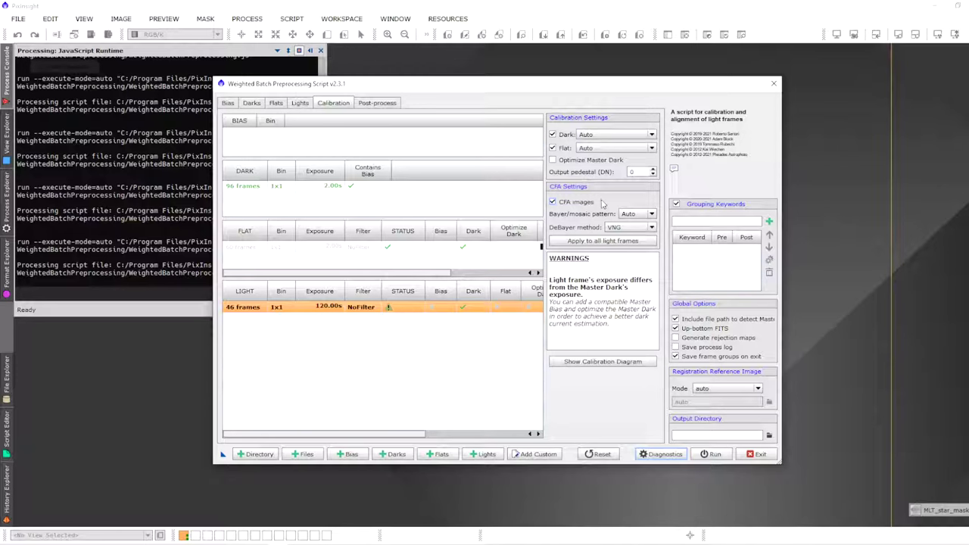
pyautogui.moveTo(561, 201)
# - Toggle Generate drizzle data for the light frames' registration and close the finished batch report
pyautogui.click(294, 106)
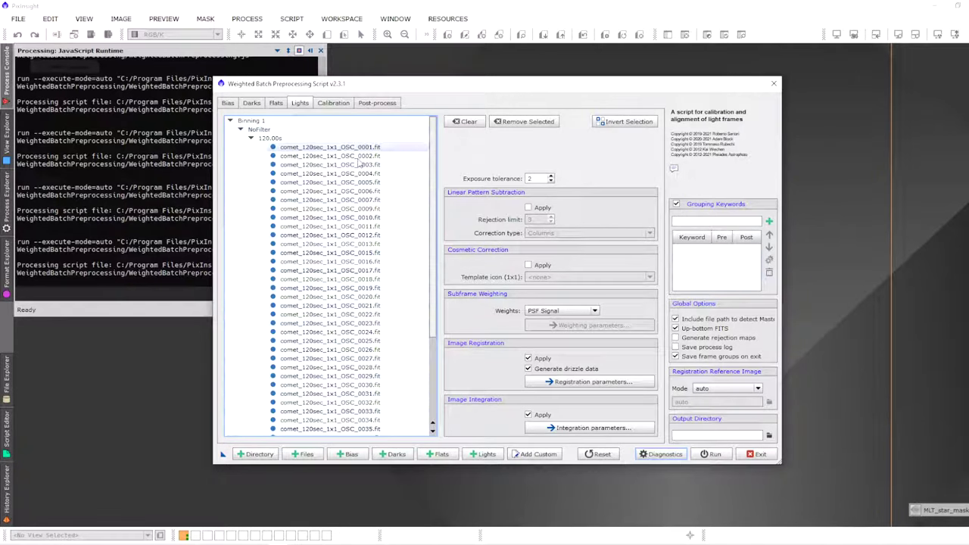
pyautogui.click(527, 367)
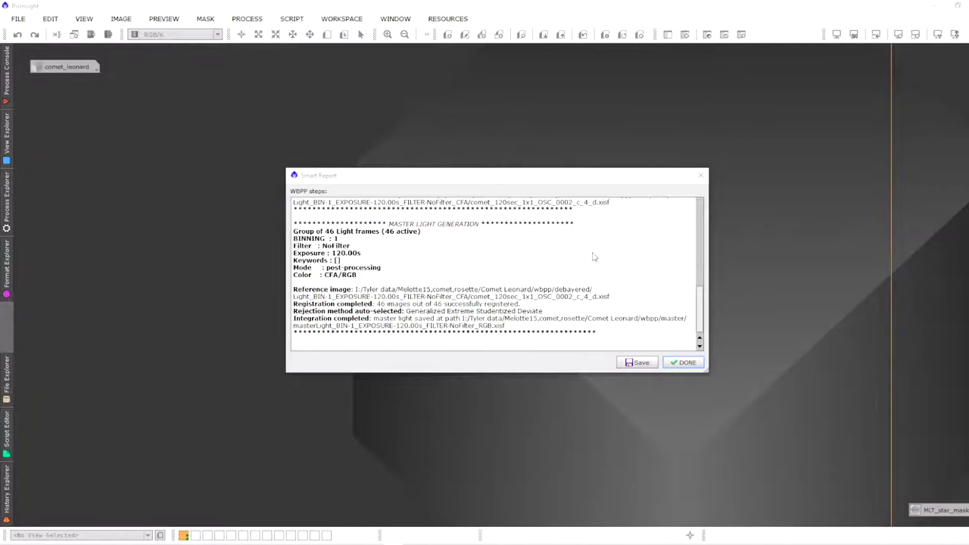
pyautogui.click(683, 363)
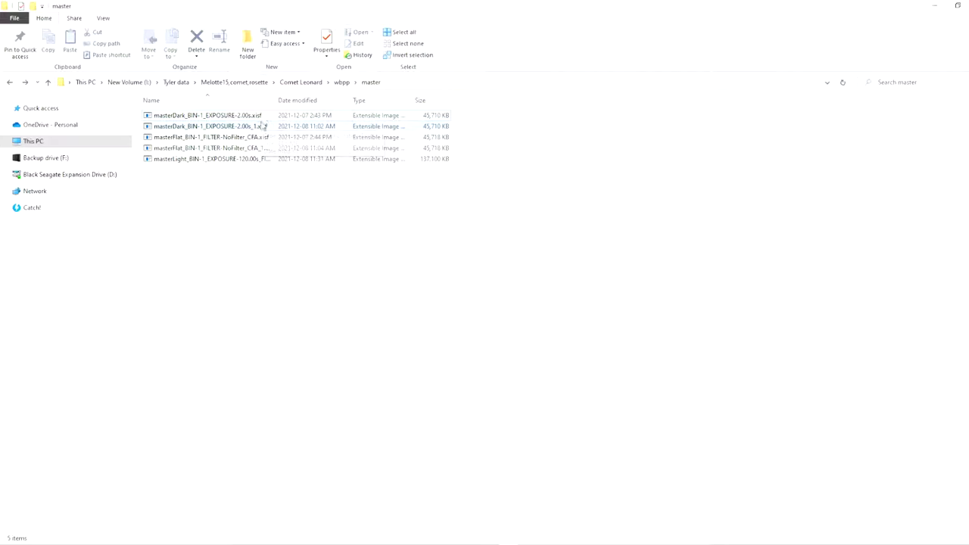
# - Load masterLight_BIN-1_EXPOSURE-120.00s_FILTER-NoFilter_RGB.xisf from the master folder into the PixInsight workspace
pyautogui.moveTo(273, 101); pyautogui.dragTo(332, 100)
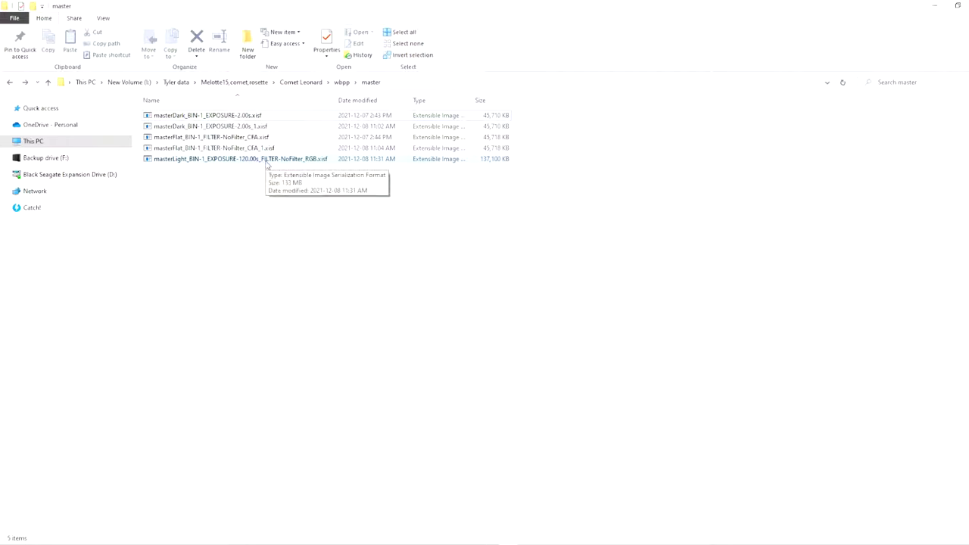
pyautogui.click(958, 6)
pyautogui.moveTo(452, 230); pyautogui.dragTo(129, 303)
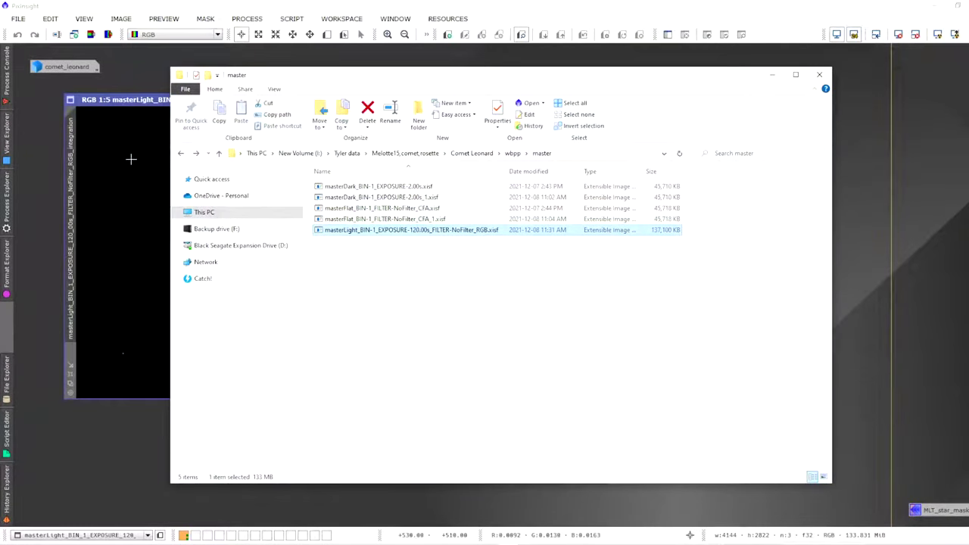
# - Bring the master light image forward, move it further into the workspace and apply an automatic screen stretch
pyautogui.click(125, 99)
pyautogui.moveTo(123, 99); pyautogui.dragTo(227, 114)
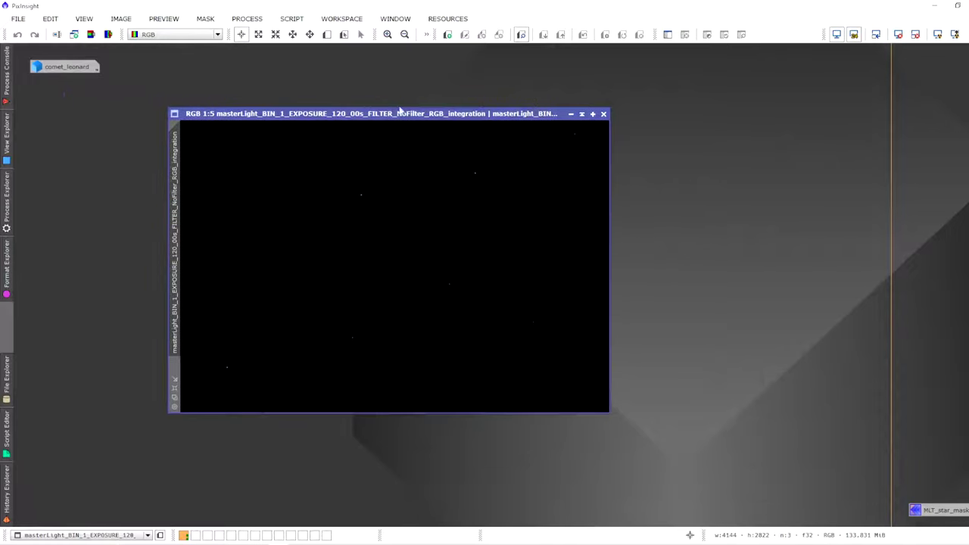
pyautogui.click(937, 34)
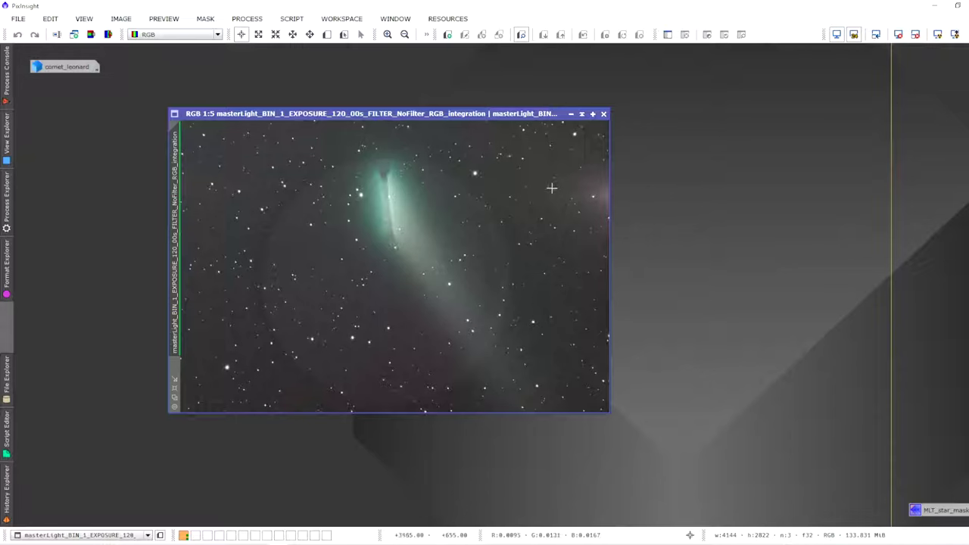
# - Rename the master light image's identifier as starstack and park the image as an icon in a free corner of the workspace
pyautogui.rightClick(175, 144)
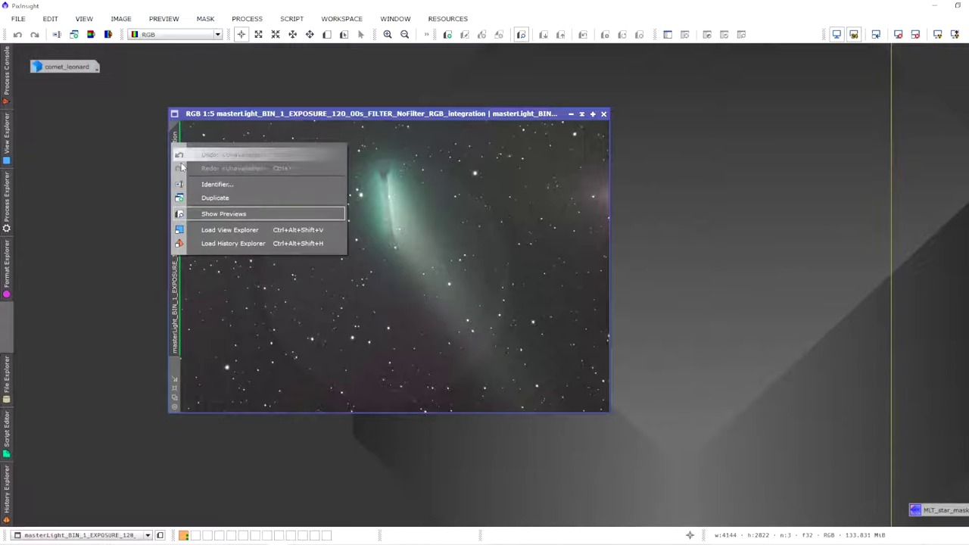
pyautogui.click(200, 185)
pyautogui.write('st')
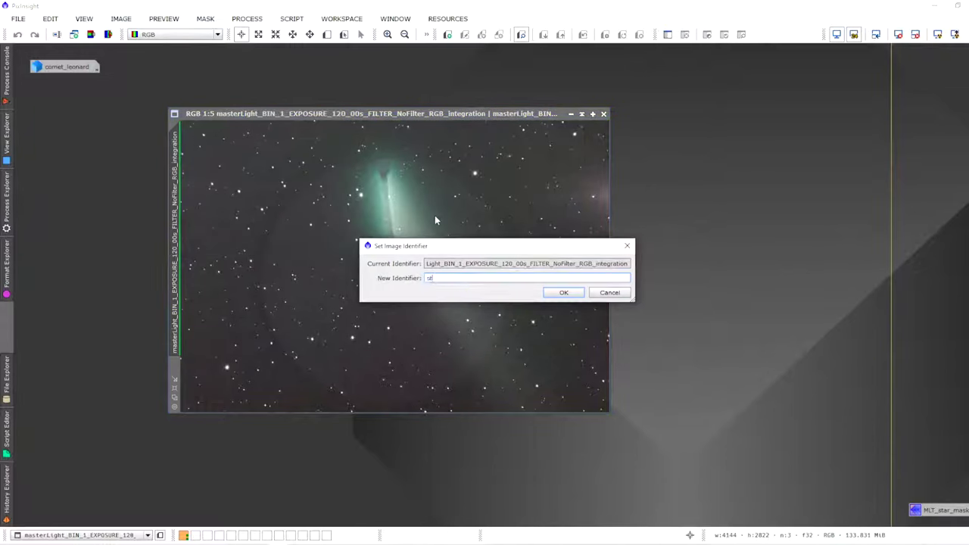
pyautogui.write('arstack')
pyautogui.press('Return')
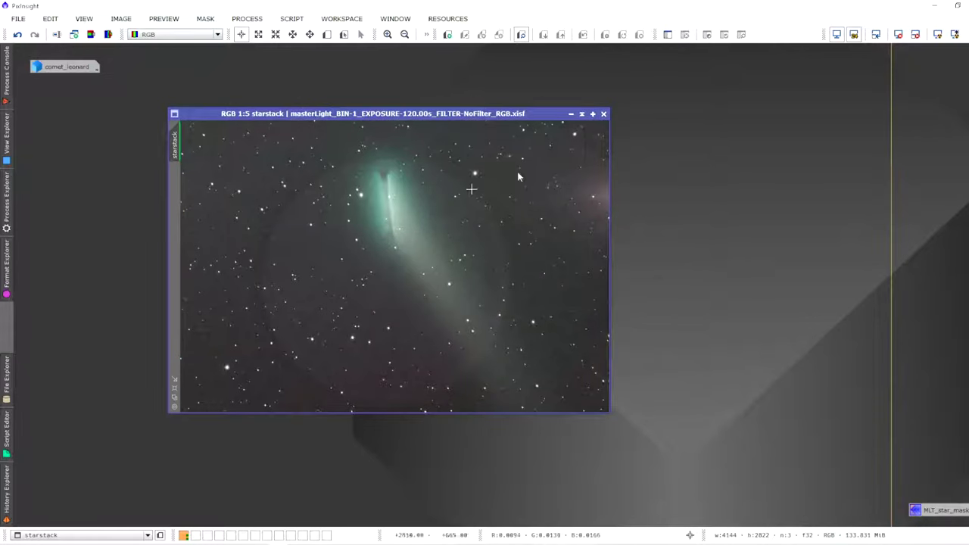
pyautogui.click(570, 115)
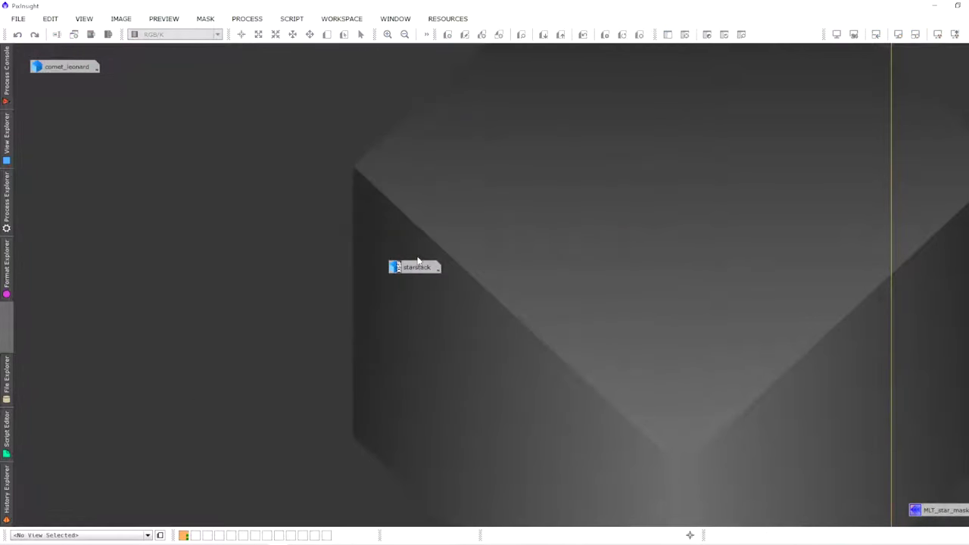
pyautogui.moveTo(417, 267); pyautogui.dragTo(816, 65)
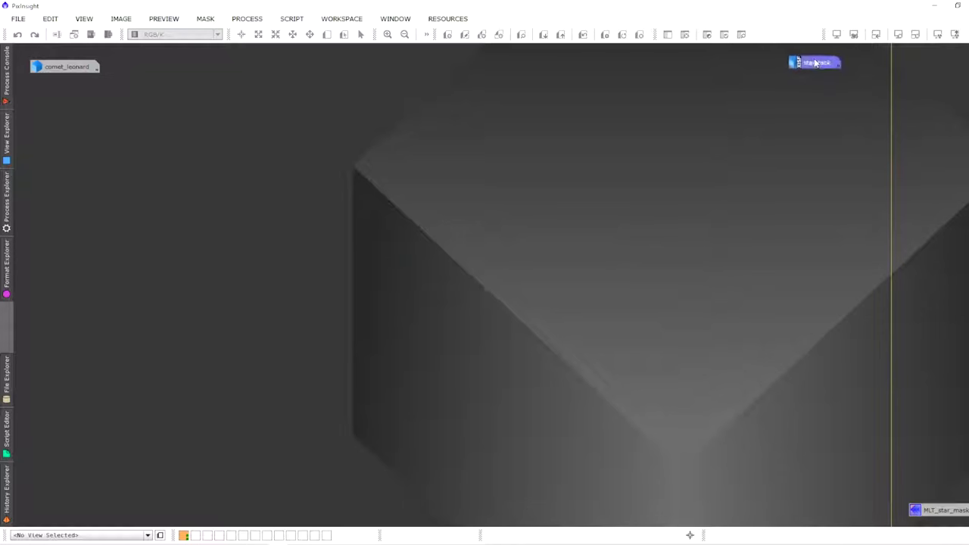
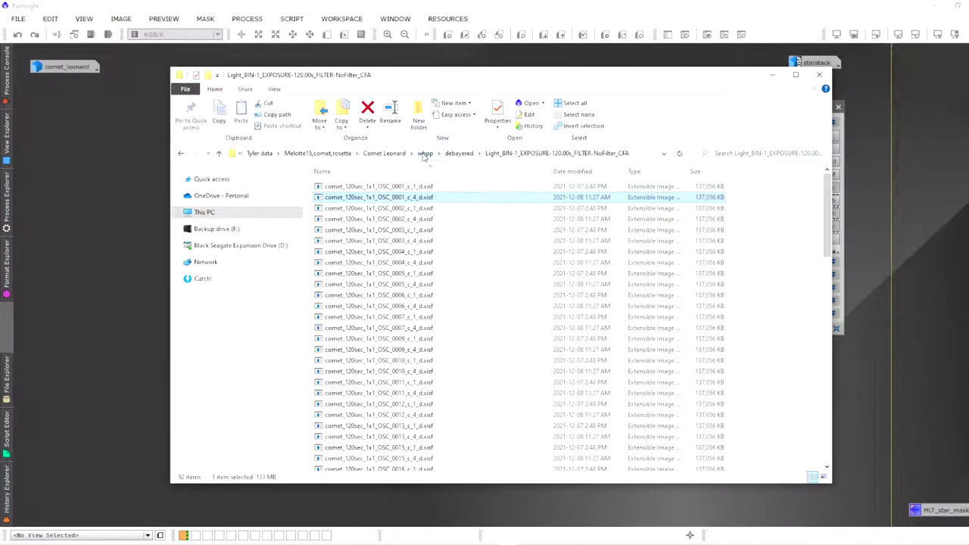
# - Go back up to the Comet Leonard folder and open its wbpp subfolder to view the preprocessing output folders
pyautogui.click(424, 153)
pyautogui.click(468, 154)
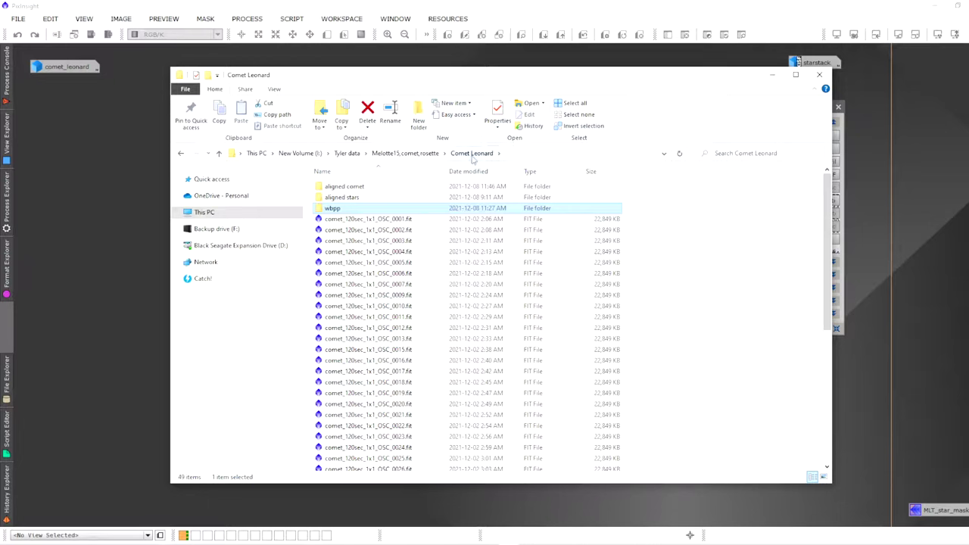
pyautogui.doubleClick(333, 209)
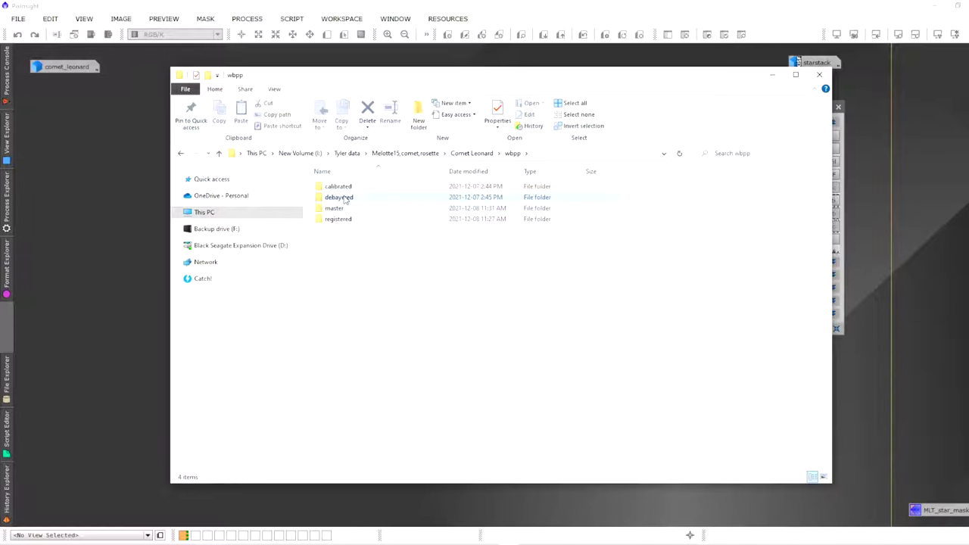
# - View the debayered frames in the Light_BIN-1_EXPOSURE-120.00s_FILTER-NoFilter_CFA subfolder of debayered, and return to the PixInsight workspace
pyautogui.doubleClick(344, 199)
pyautogui.doubleClick(344, 188)
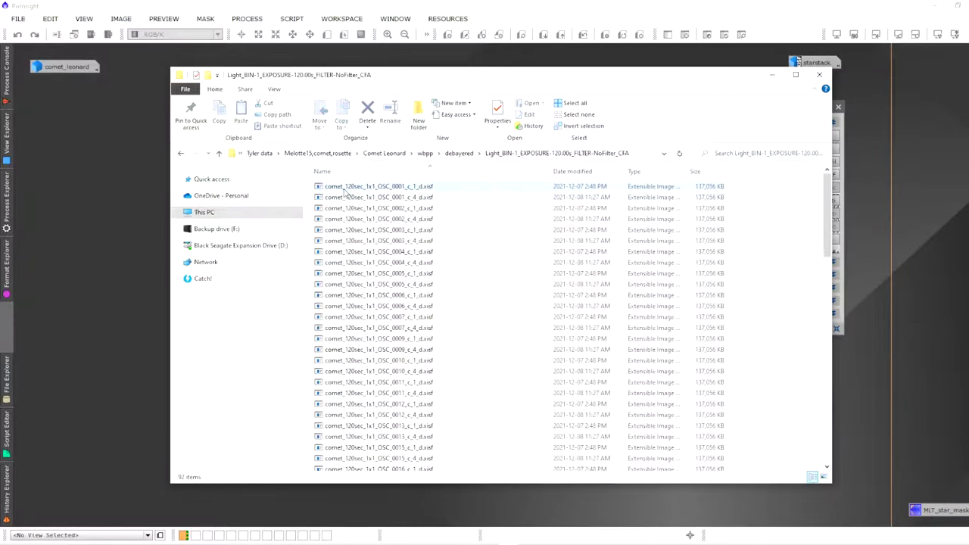
pyautogui.click(381, 187)
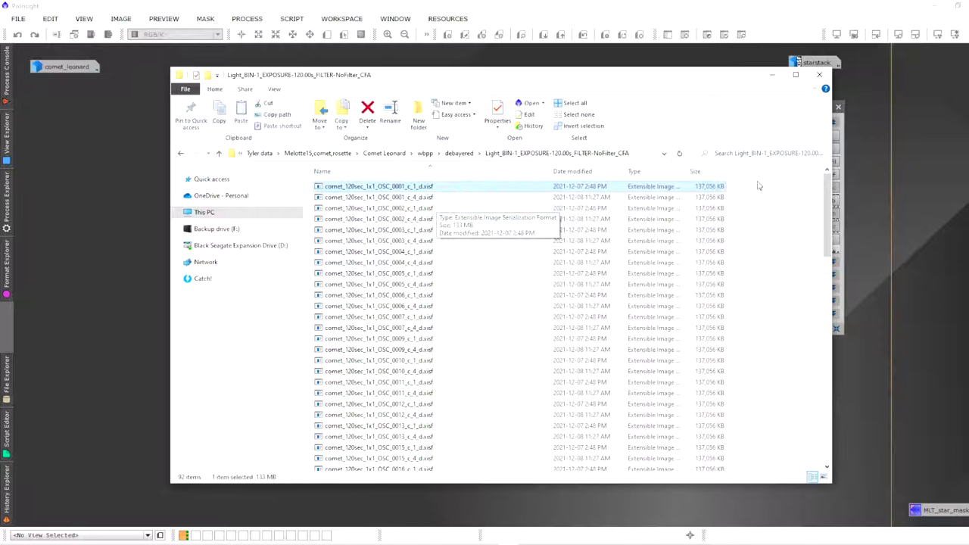
pyautogui.click(772, 74)
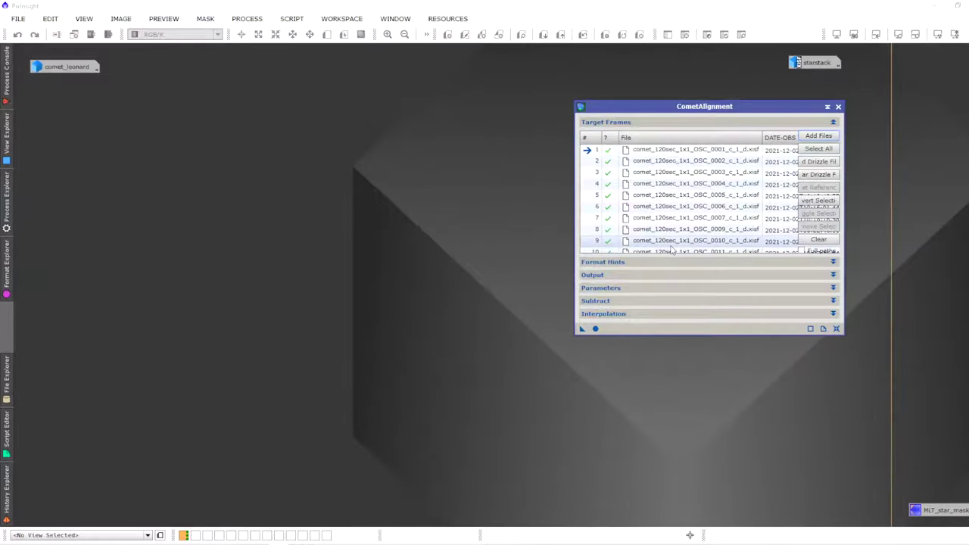
# - Open the first CometAlignment target frame, comet_120sec_1x1_OSC_0001_c_1_d.xisf, and mark the centre of the comet nucleus
pyautogui.doubleClick(658, 154)
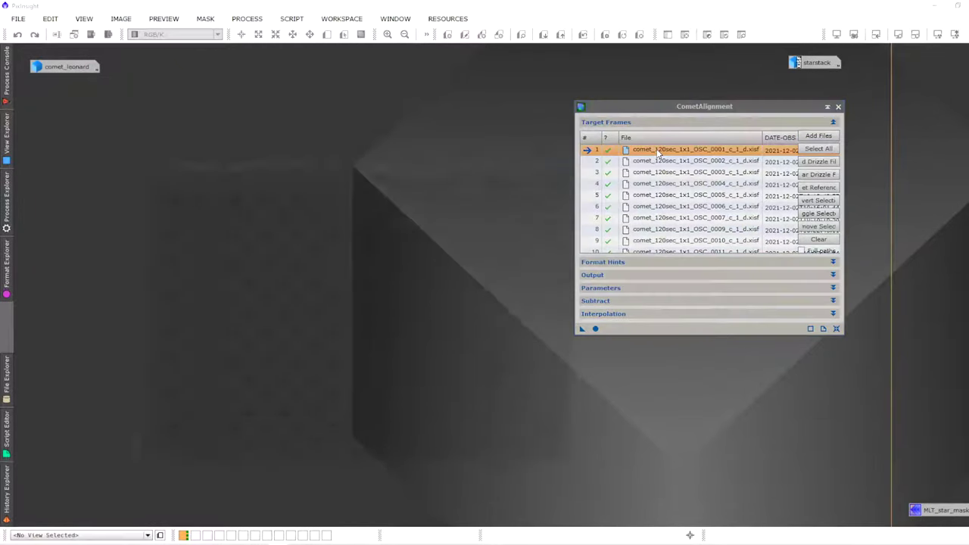
pyautogui.moveTo(447, 166); pyautogui.dragTo(430, 168)
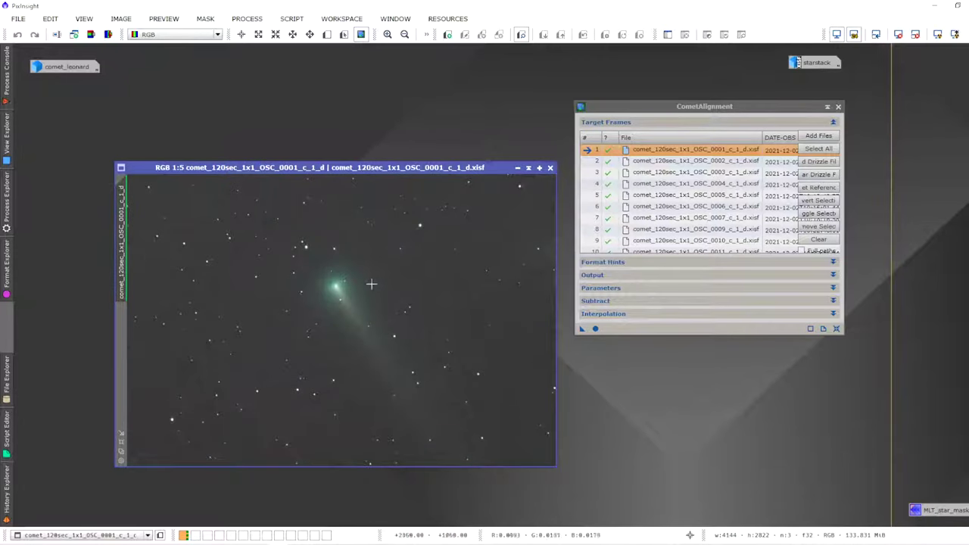
pyautogui.scroll(2, 330, 281)
pyautogui.scroll(3, 331, 281)
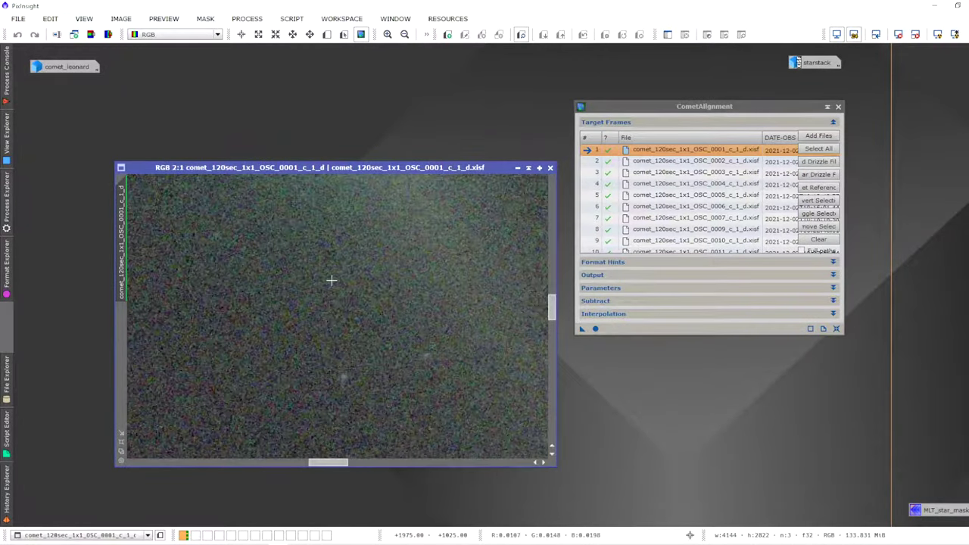
pyautogui.moveTo(552, 320); pyautogui.dragTo(552, 286)
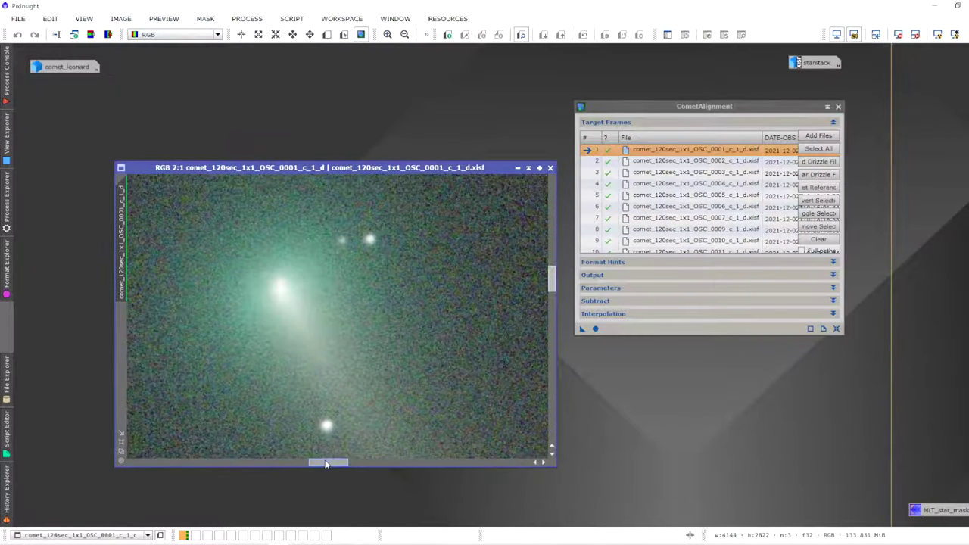
pyautogui.moveTo(328, 462); pyautogui.dragTo(321, 462)
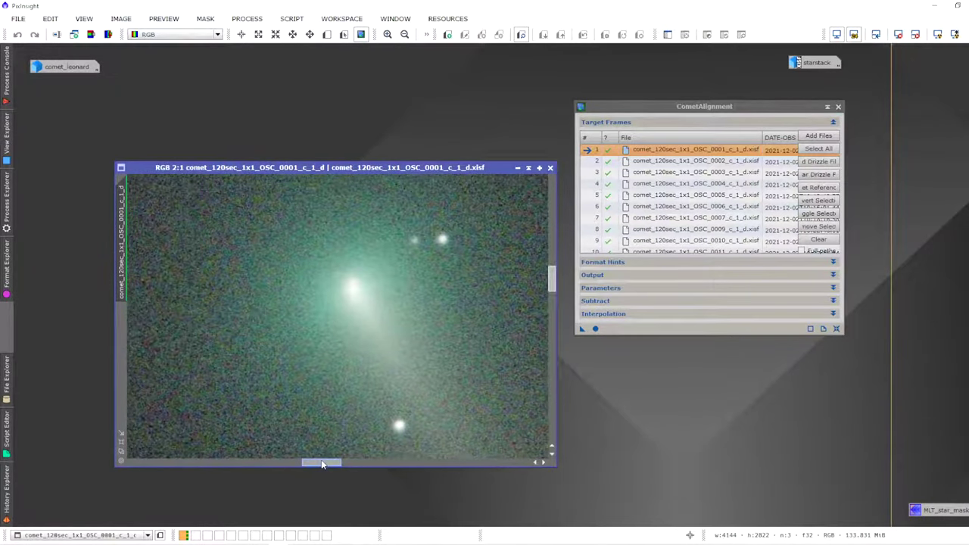
pyautogui.click(353, 286)
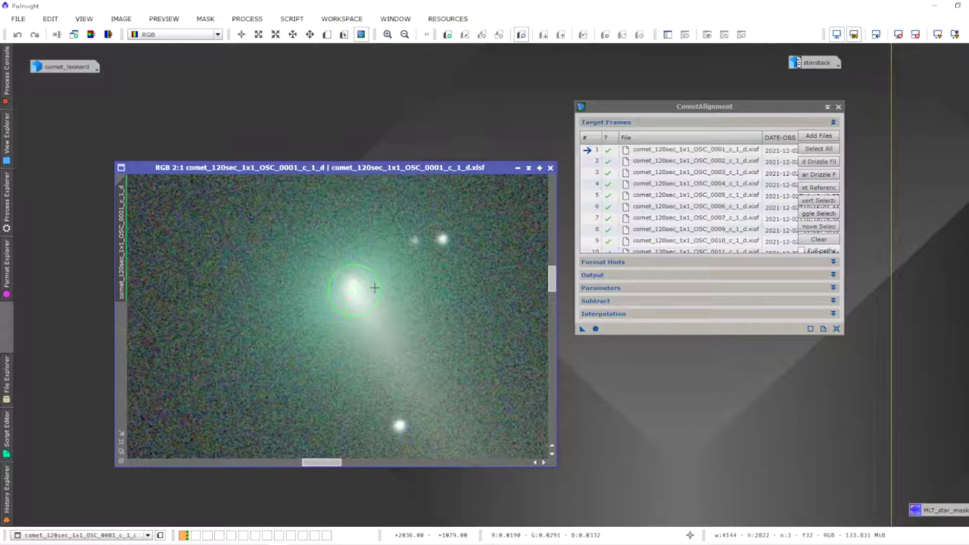
# - Open the last target frame, comet_120sec_1x1_OSC_0050_c_1_d.xisf, apply an automatic screen stretch and mark the centre of its comet nucleus
pyautogui.scroll(-7, 660, 193)
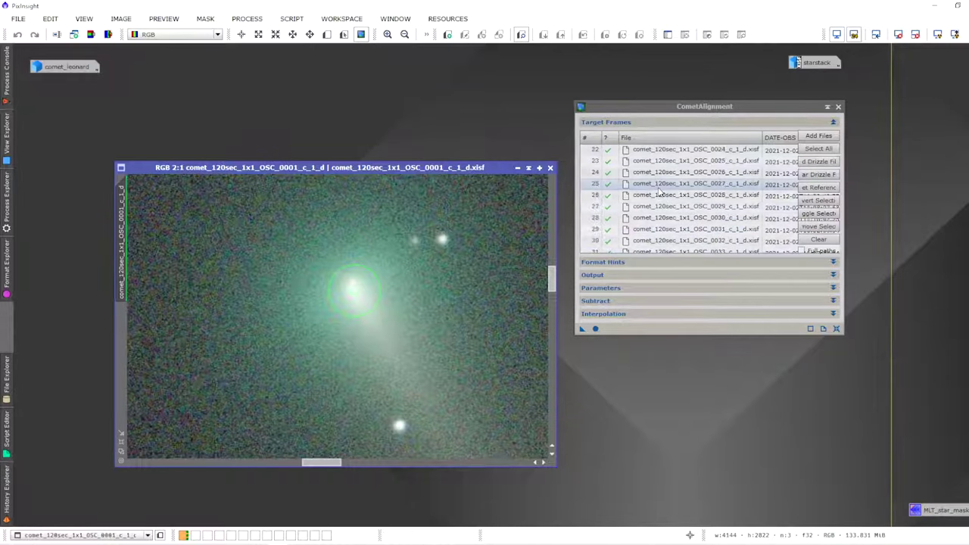
pyautogui.scroll(-5, 658, 220)
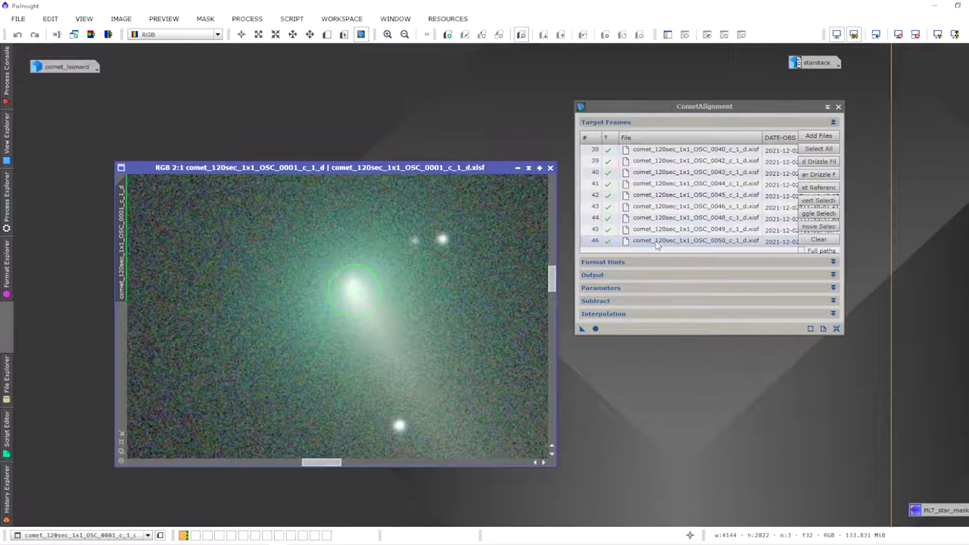
pyautogui.doubleClick(655, 240)
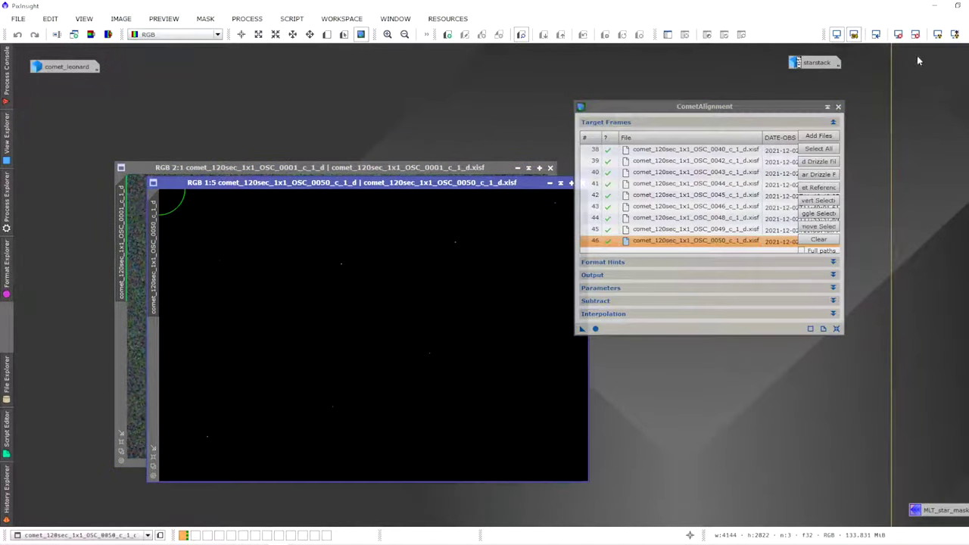
pyautogui.click(937, 34)
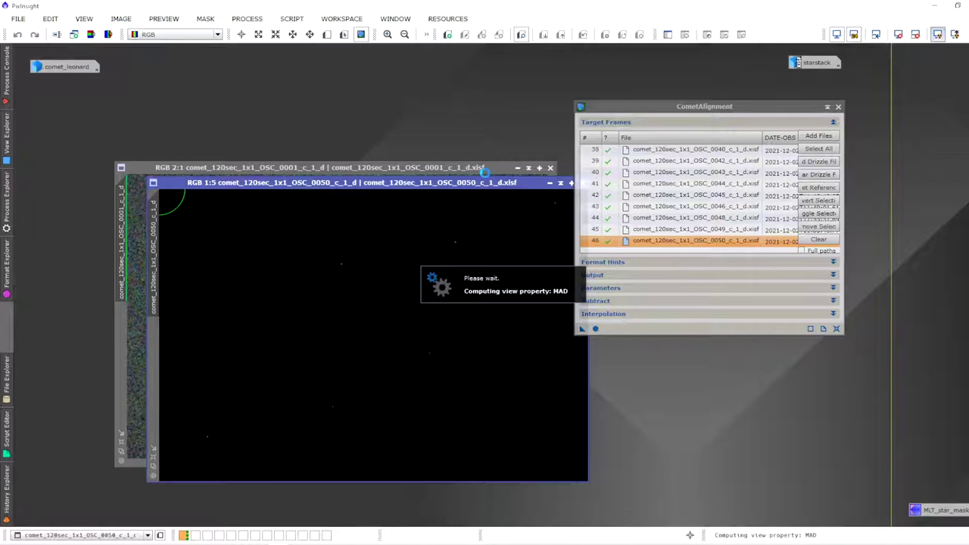
pyautogui.scroll(5, 369, 219)
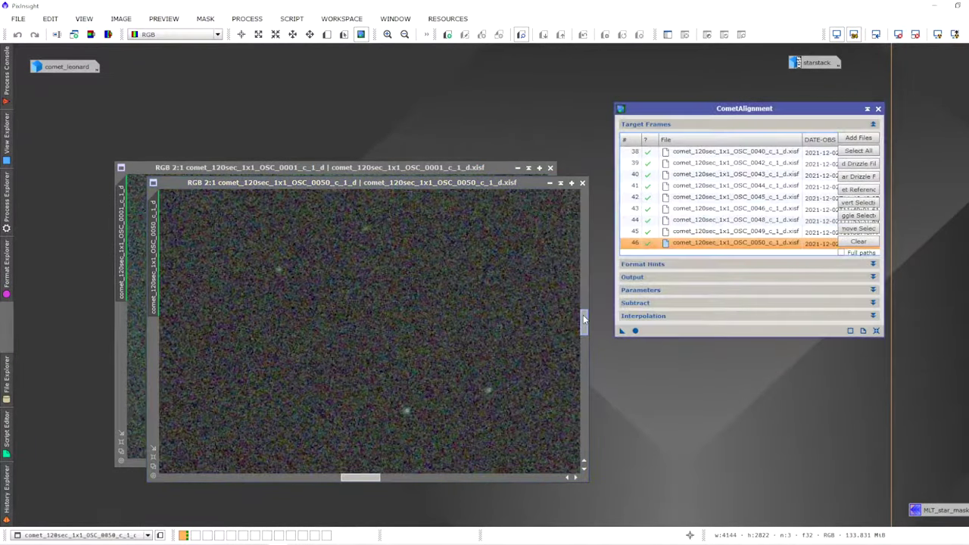
pyautogui.moveTo(582, 319); pyautogui.dragTo(588, 233)
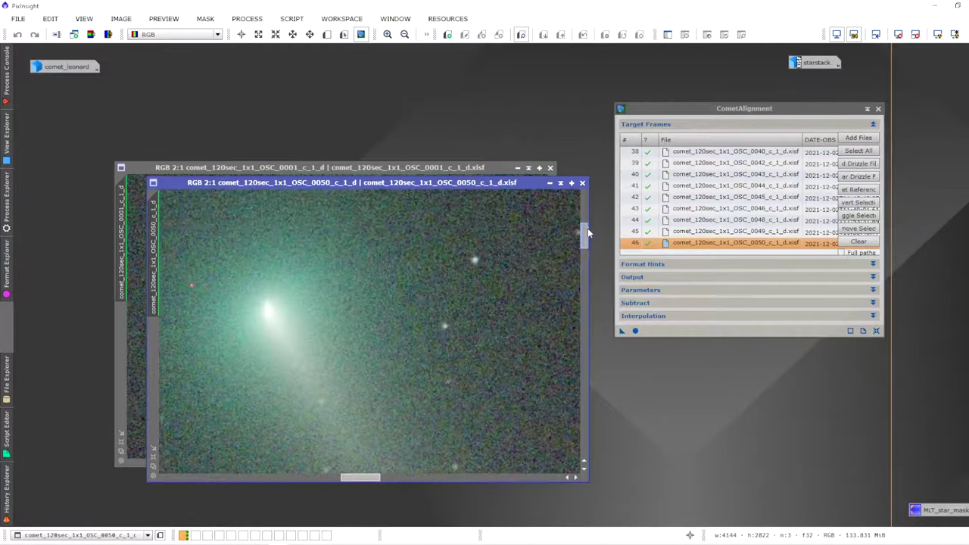
pyautogui.moveTo(357, 477); pyautogui.dragTo(349, 479)
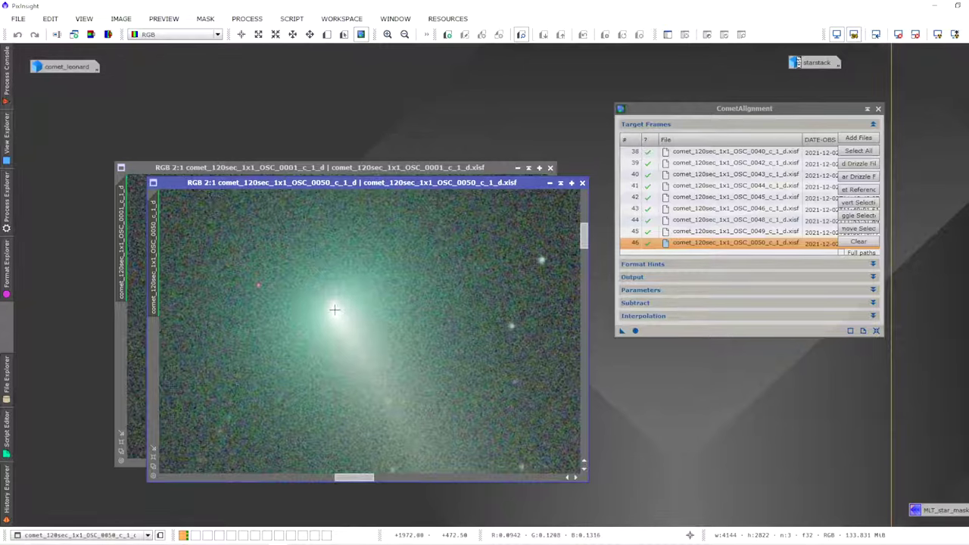
pyautogui.click(334, 310)
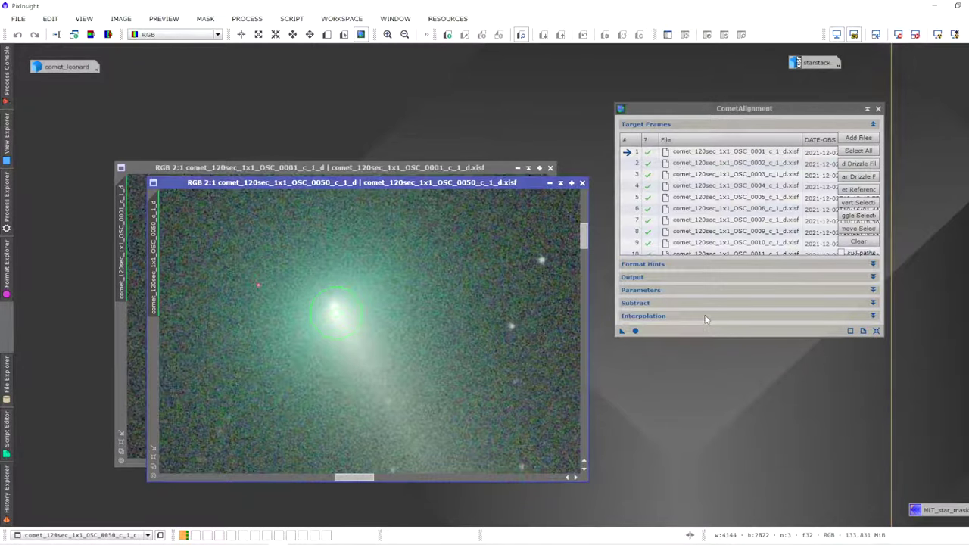
# - Set the CometAlignment output directory to the aligned comet folder inside Comet Leonard and run the alignment
pyautogui.click(750, 275)
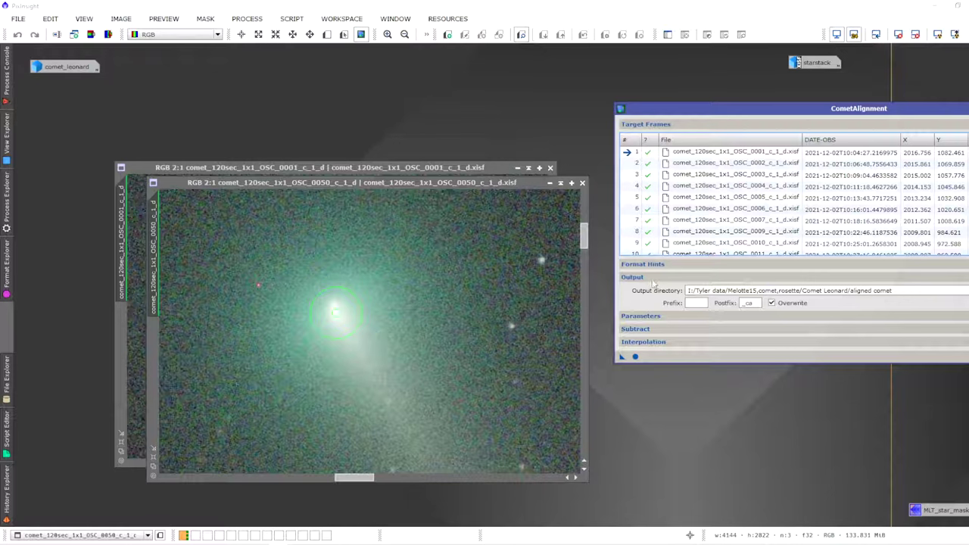
pyautogui.moveTo(726, 113); pyautogui.dragTo(512, 107)
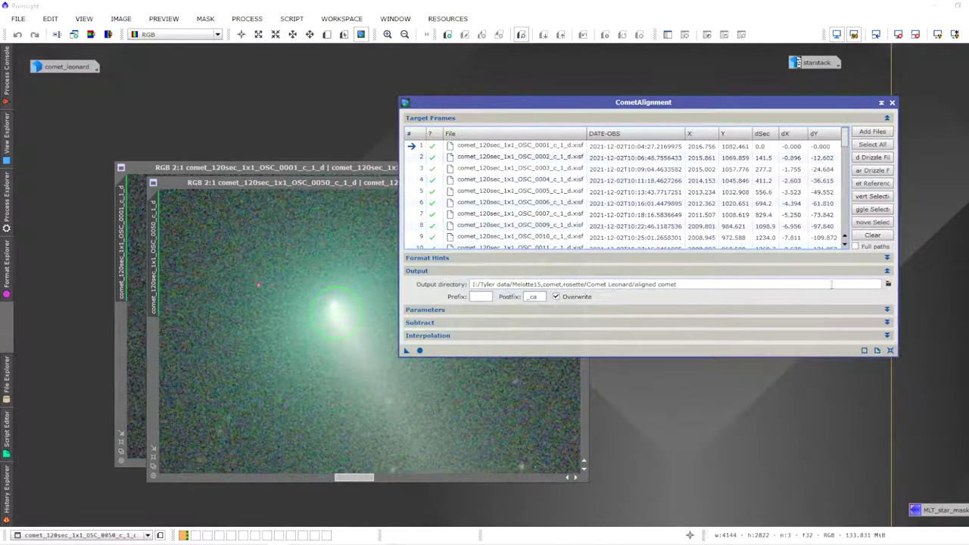
pyautogui.click(887, 284)
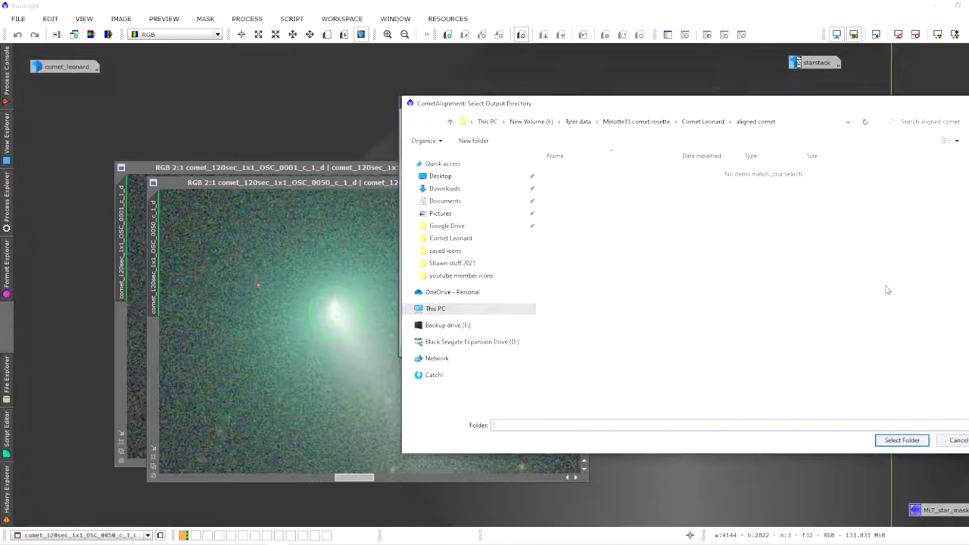
pyautogui.click(689, 123)
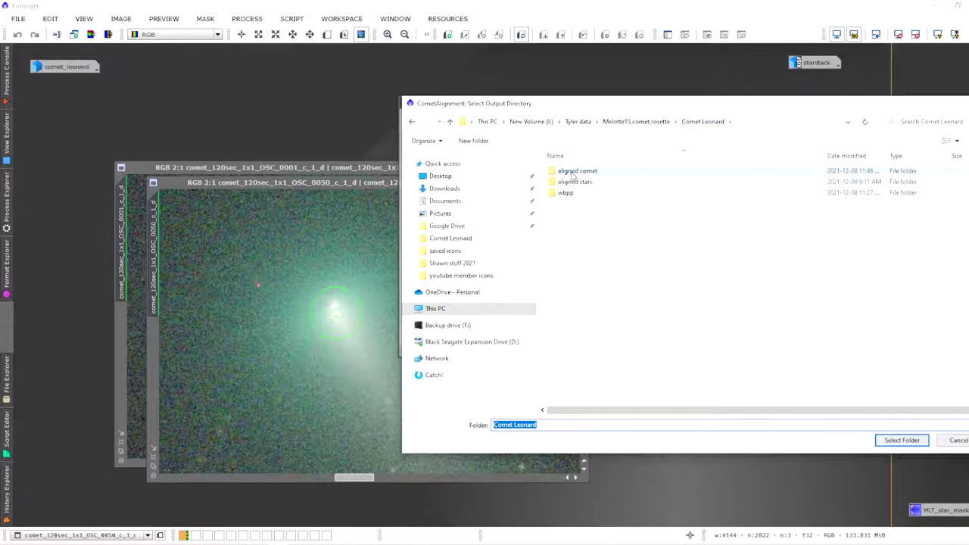
pyautogui.doubleClick(573, 174)
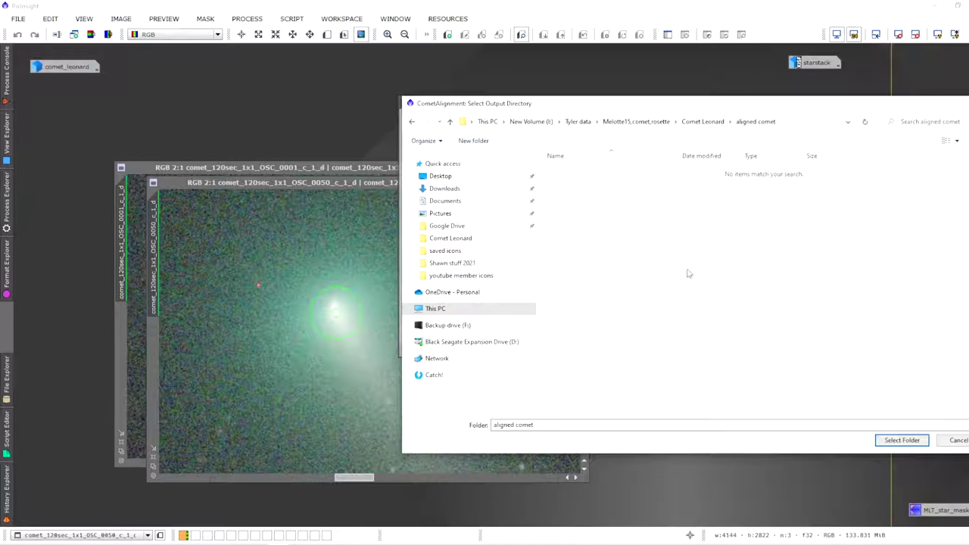
pyautogui.click(900, 440)
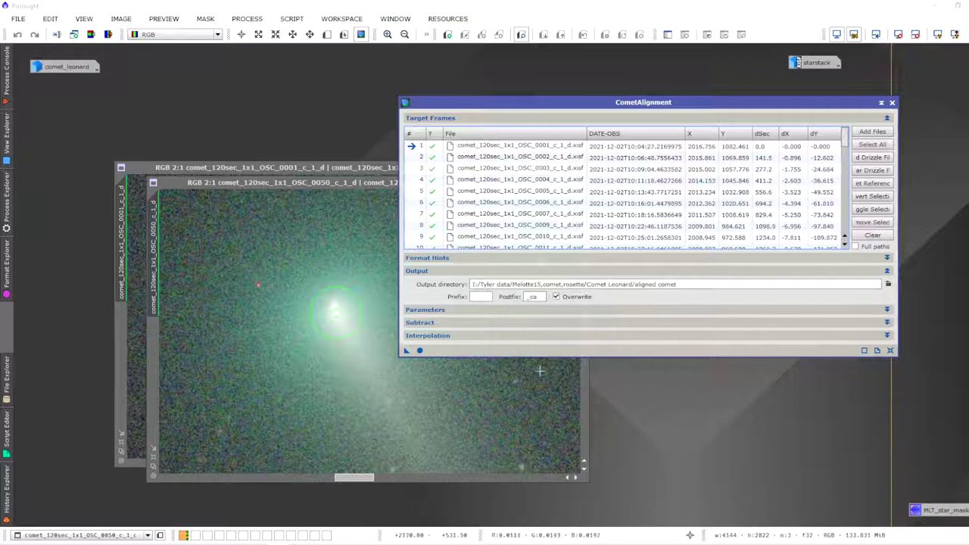
pyautogui.click(421, 352)
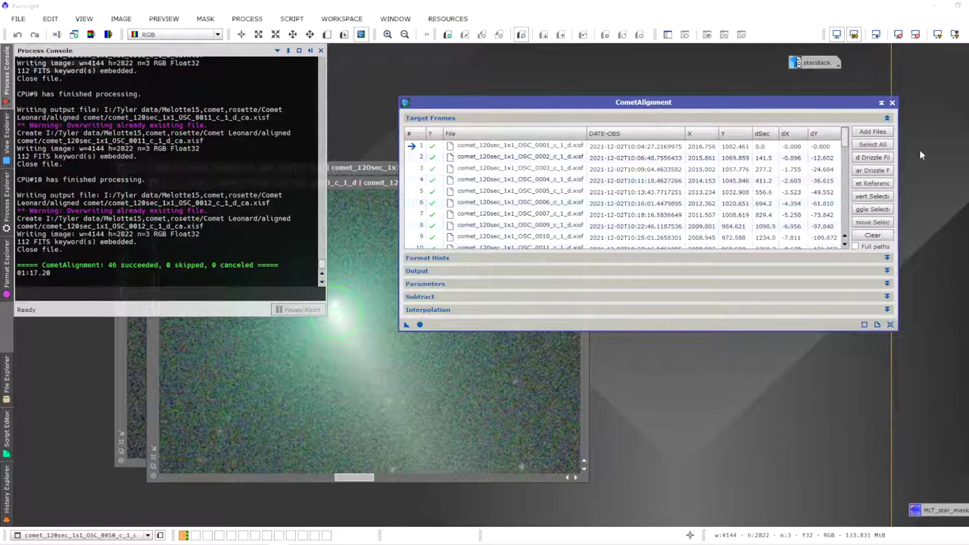
# - Close the CometAlignment process and both opened comet frames
pyautogui.click(893, 103)
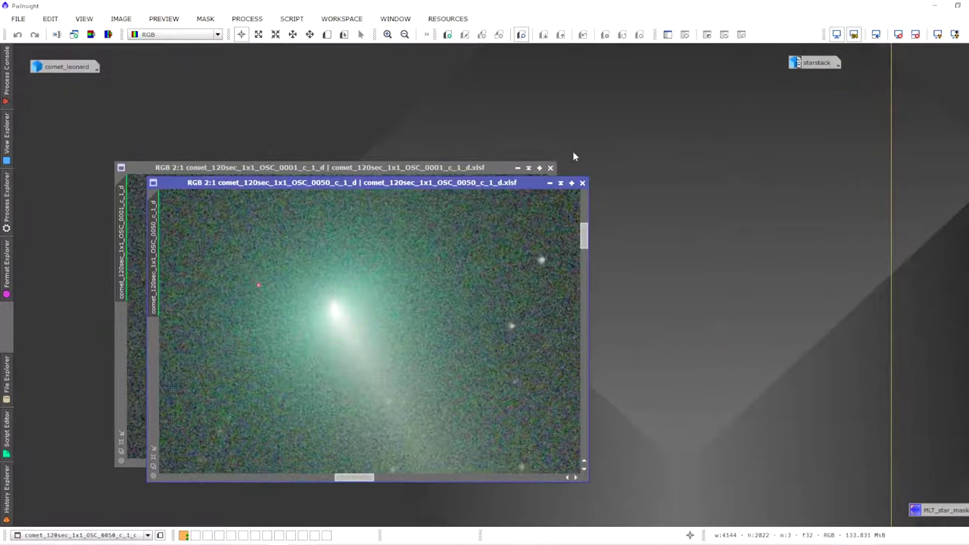
pyautogui.click(582, 183)
pyautogui.click(551, 168)
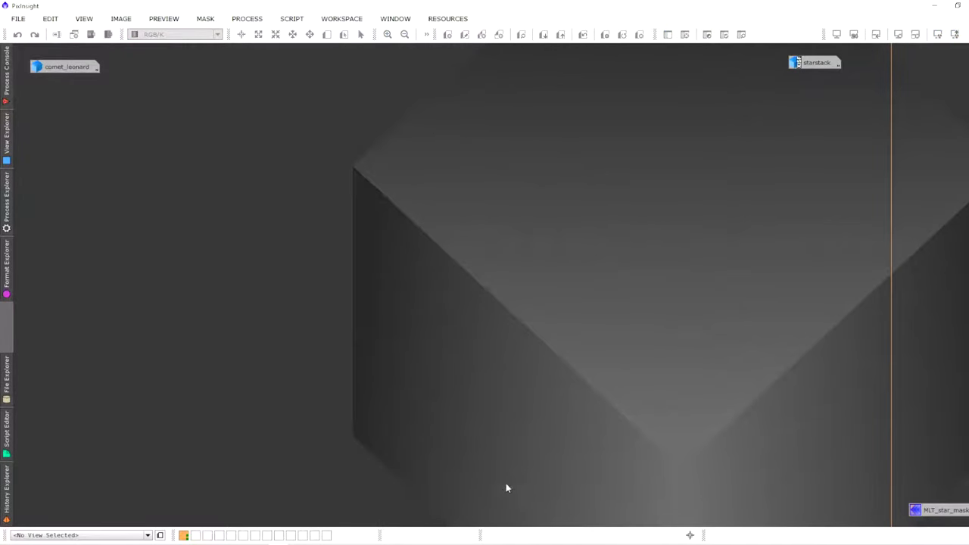
# - Check the comet-aligned frames written to the aligned comet folder in Comet Leonard, and return to the PixInsight workspace
pyautogui.hotkey('alt', 'Tab')
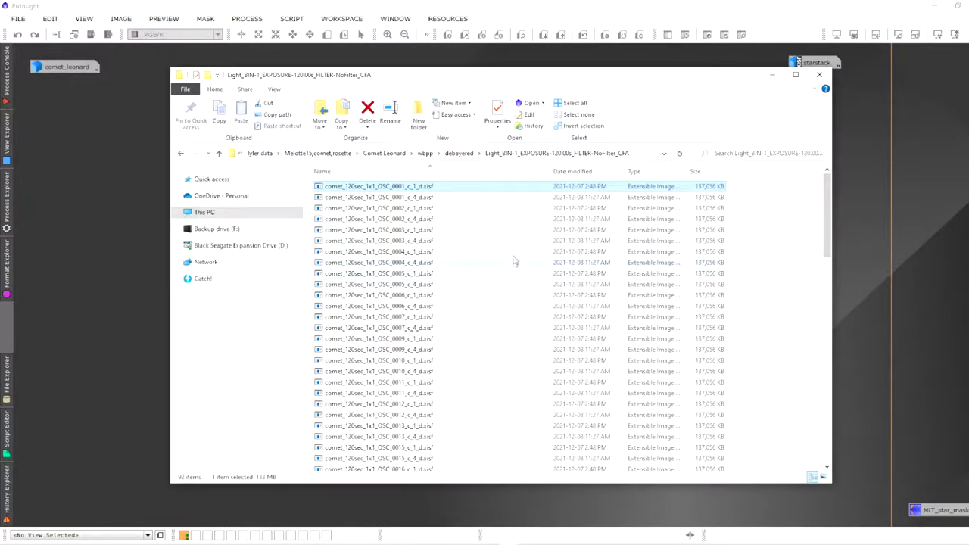
pyautogui.click(385, 153)
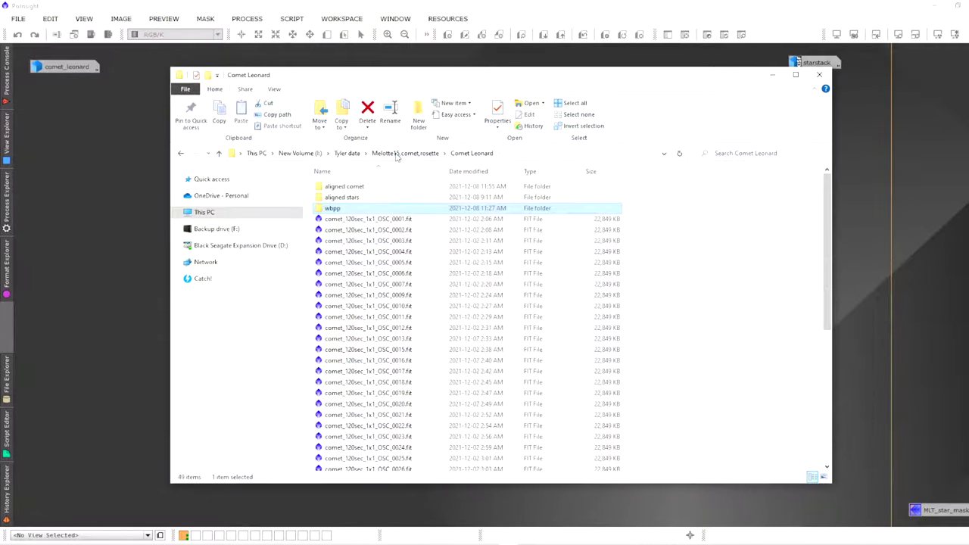
pyautogui.doubleClick(353, 188)
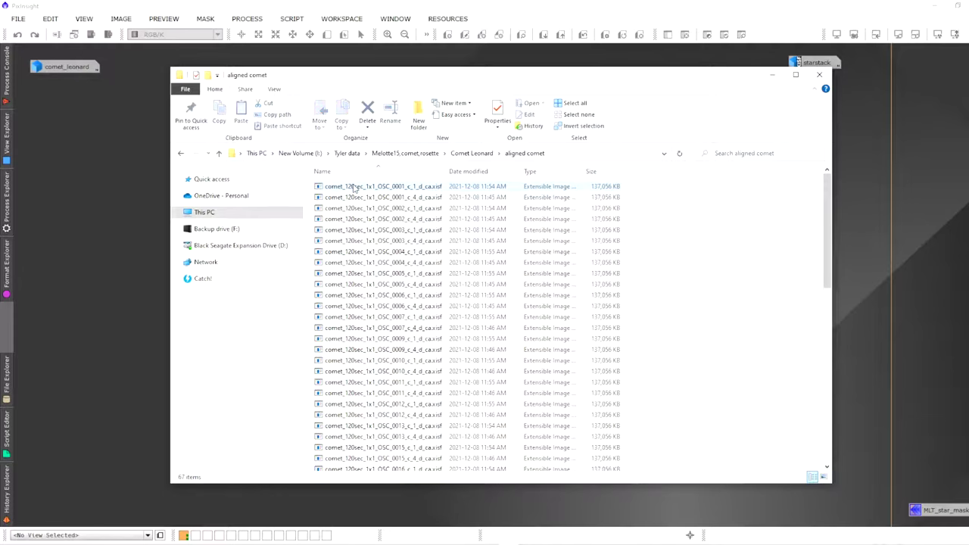
pyautogui.moveTo(445, 171); pyautogui.dragTo(486, 174)
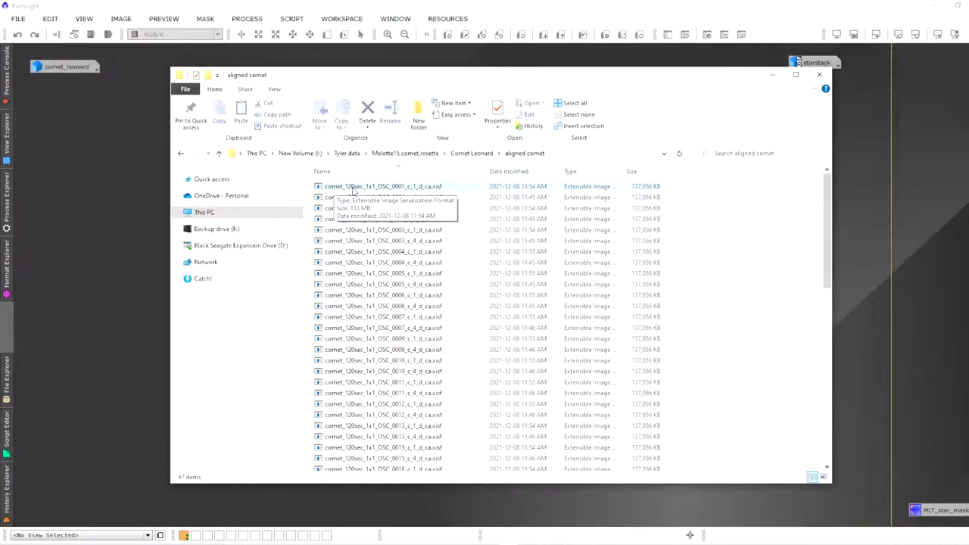
pyautogui.scroll(-13, 352, 189)
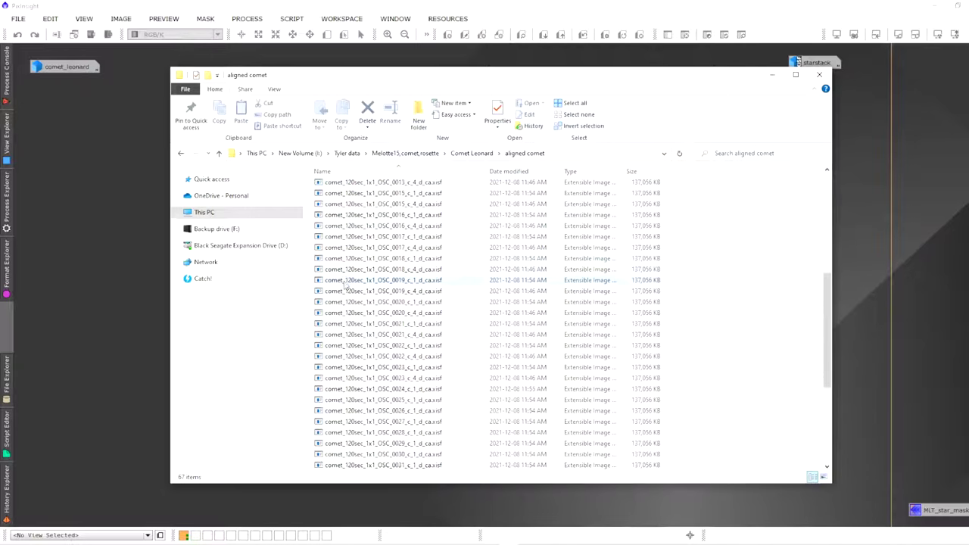
pyautogui.scroll(8, 361, 343)
pyautogui.scroll(3, 367, 365)
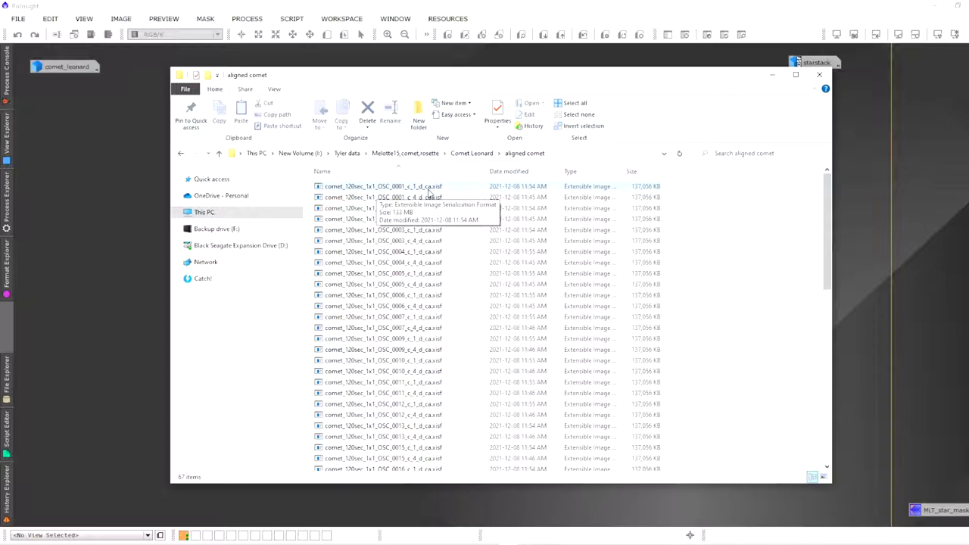
pyautogui.click(773, 74)
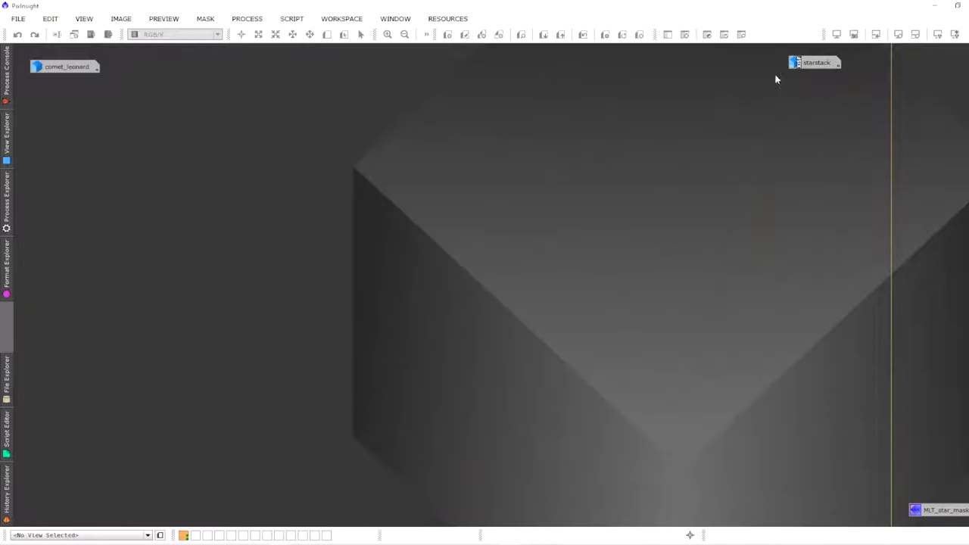
# - Start the ImageIntegration process and add all comet-aligned frames from the aligned comet folder in Comet Leonard as input images
pyautogui.click(250, 19)
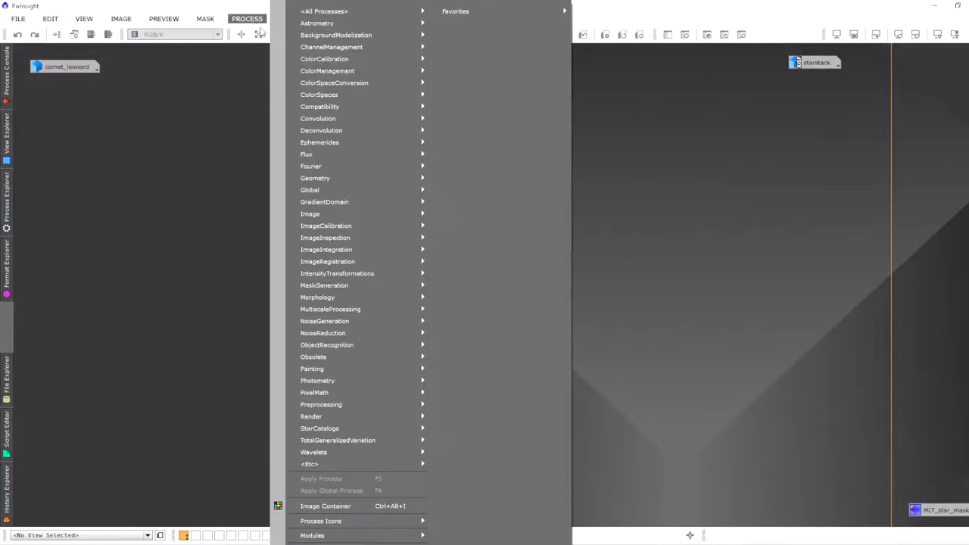
pyautogui.moveTo(330, 253)
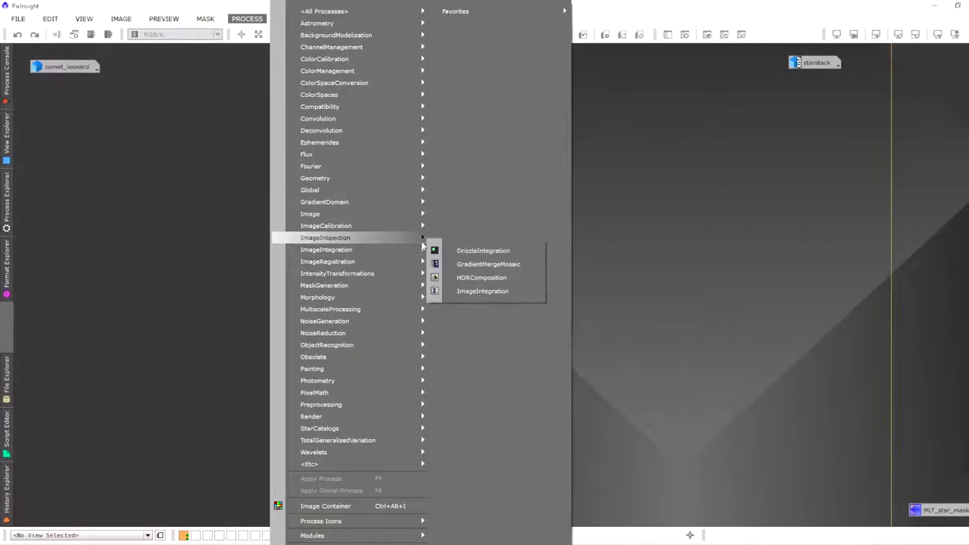
pyautogui.click(496, 293)
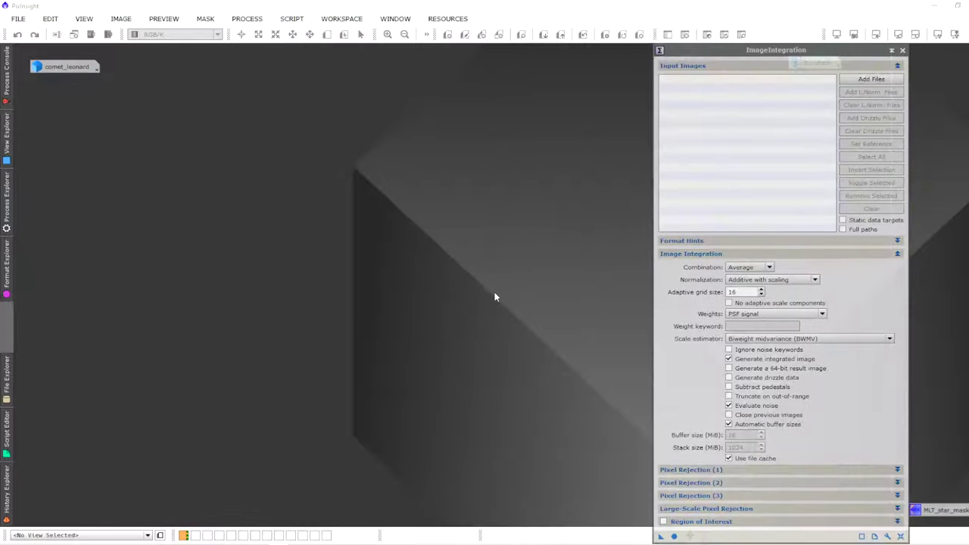
pyautogui.click(878, 80)
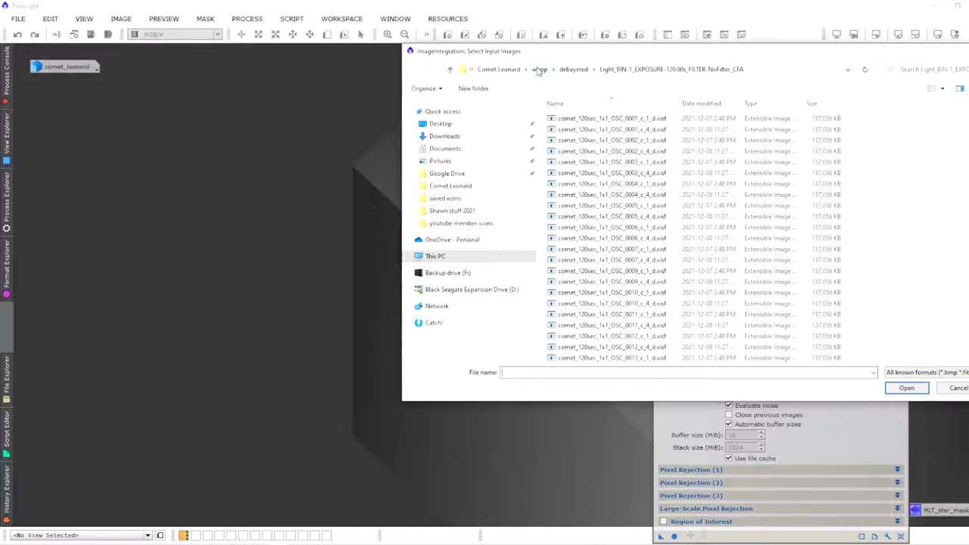
pyautogui.click(498, 69)
pyautogui.doubleClick(571, 118)
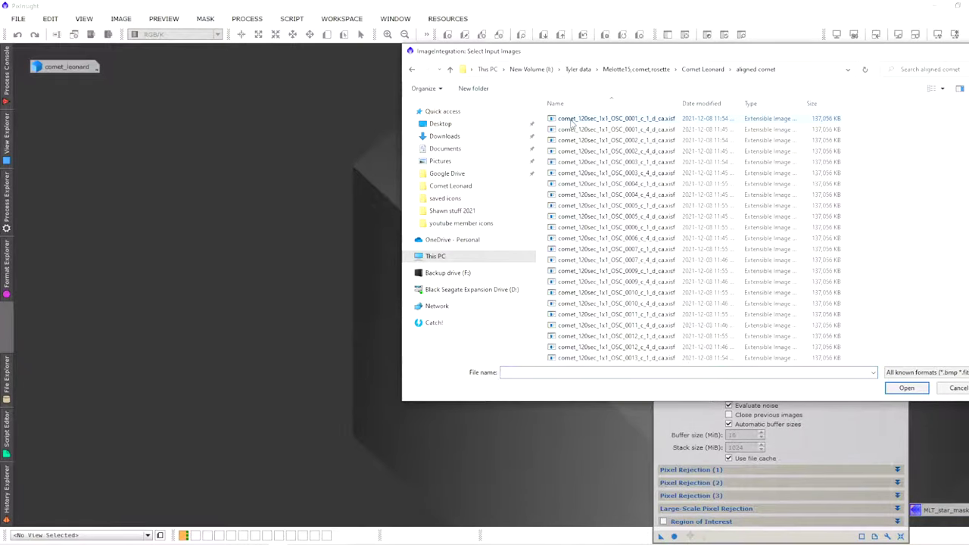
pyautogui.click(571, 119)
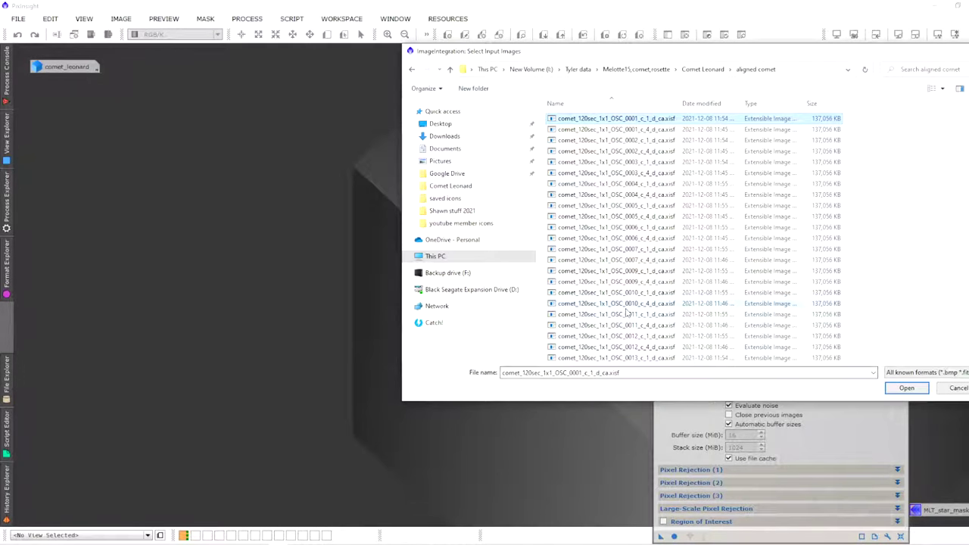
pyautogui.hotkey('ctrl', 'a')
pyautogui.click(908, 388)
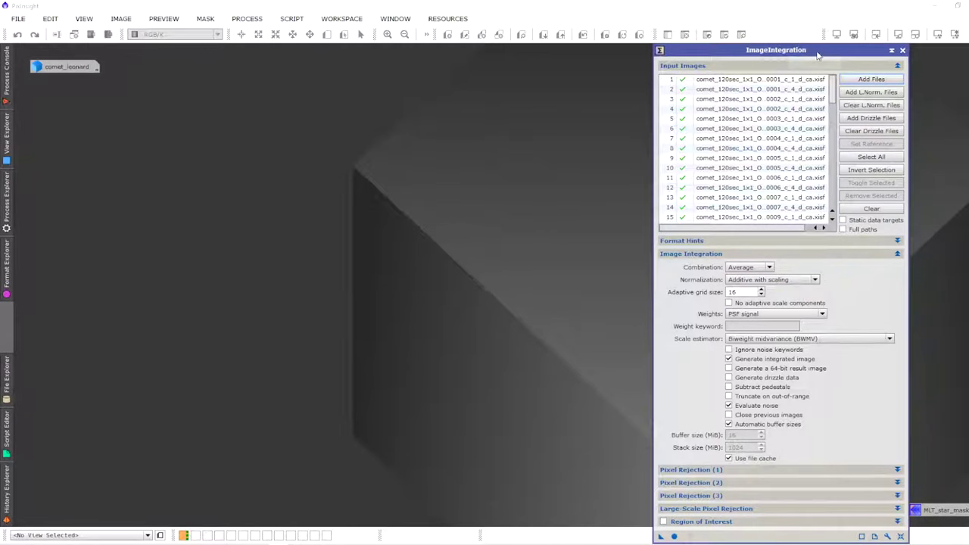
# - Set the pixel rejection algorithm to Winsorized Sigma Clipping and run the integration of the comet-aligned frames
pyautogui.moveTo(817, 55); pyautogui.dragTo(669, 36)
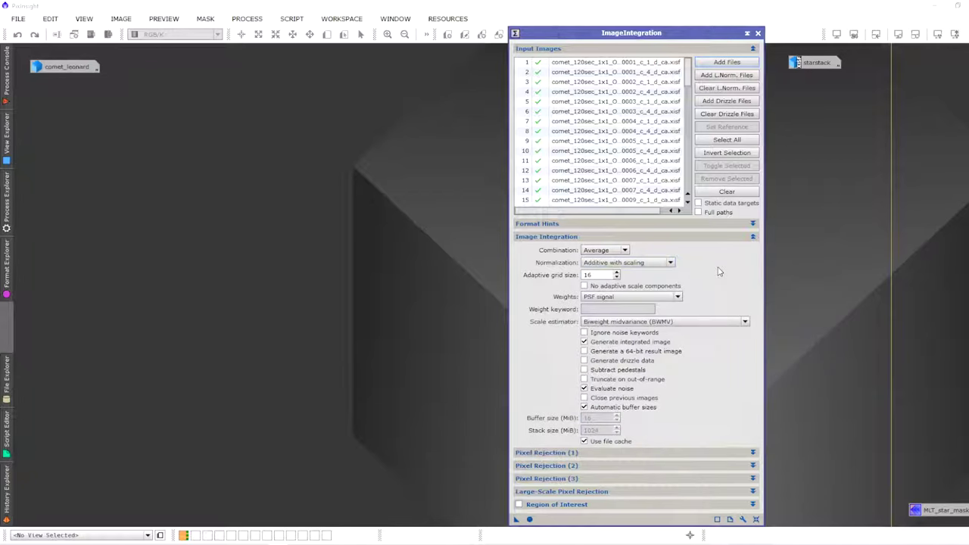
pyautogui.click(656, 454)
pyautogui.click(658, 465)
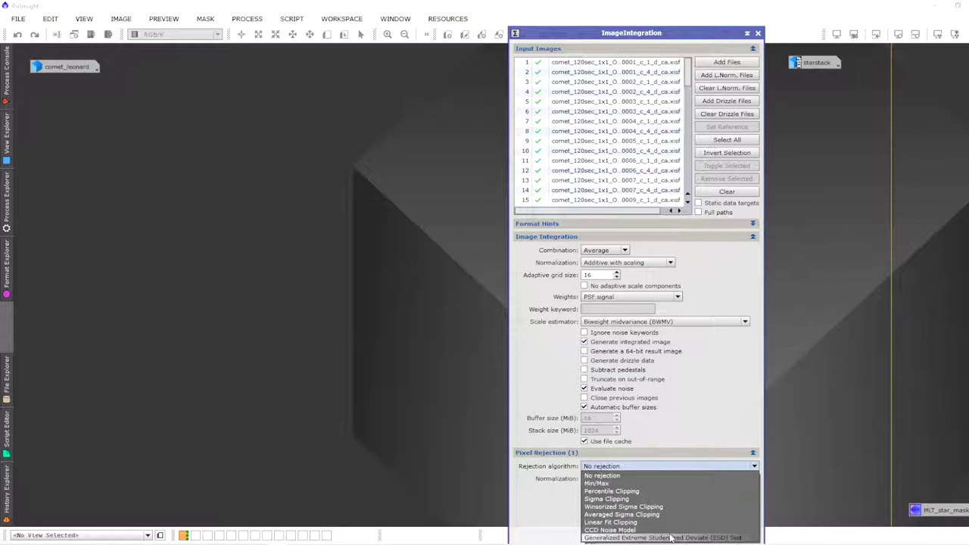
pyautogui.click(670, 506)
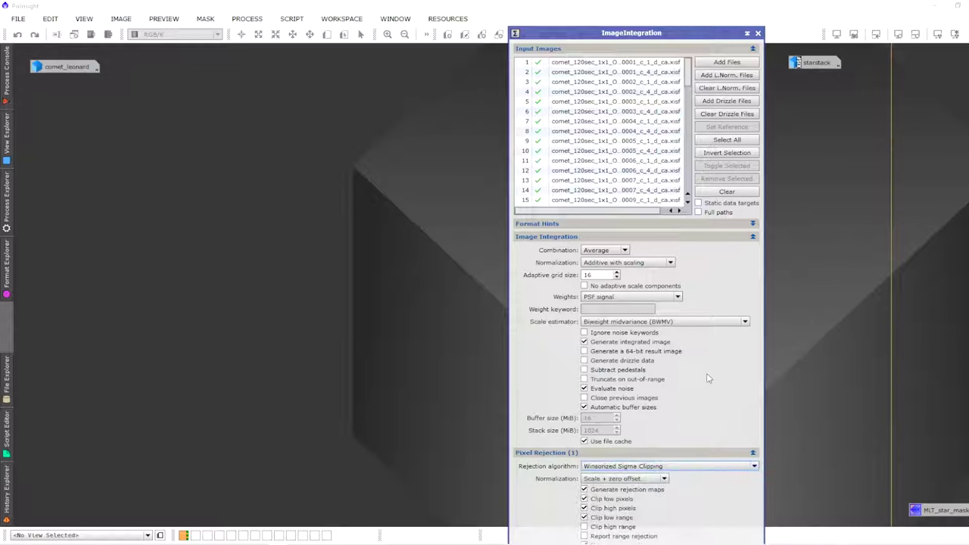
pyautogui.click(698, 453)
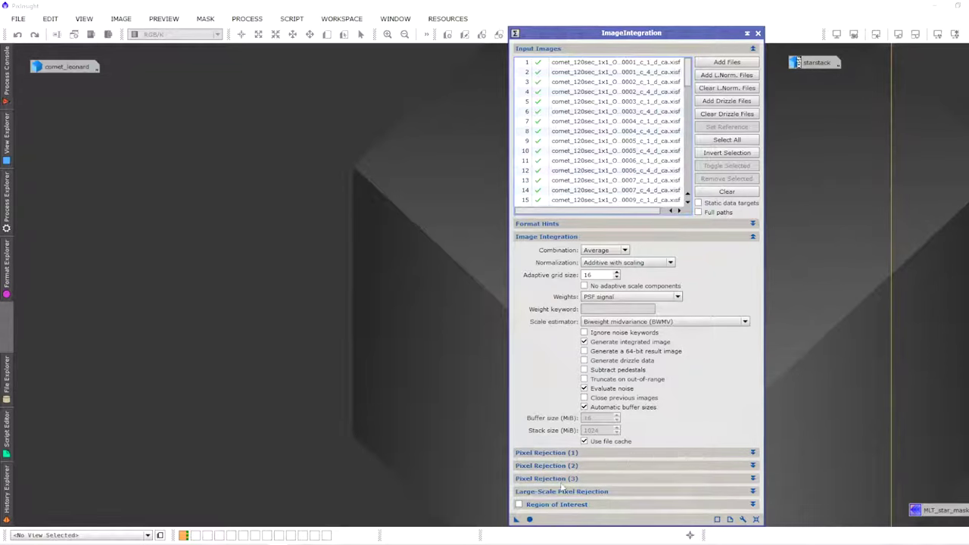
pyautogui.click(531, 519)
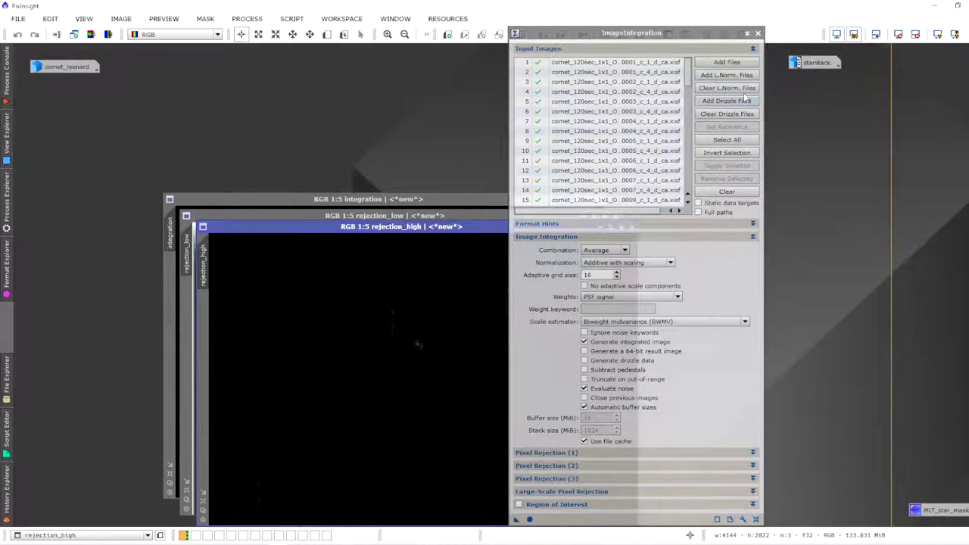
# - Close ImageIntegration and the low and high rejection maps, and apply an automatic screen stretch to the integration image
pyautogui.click(758, 33)
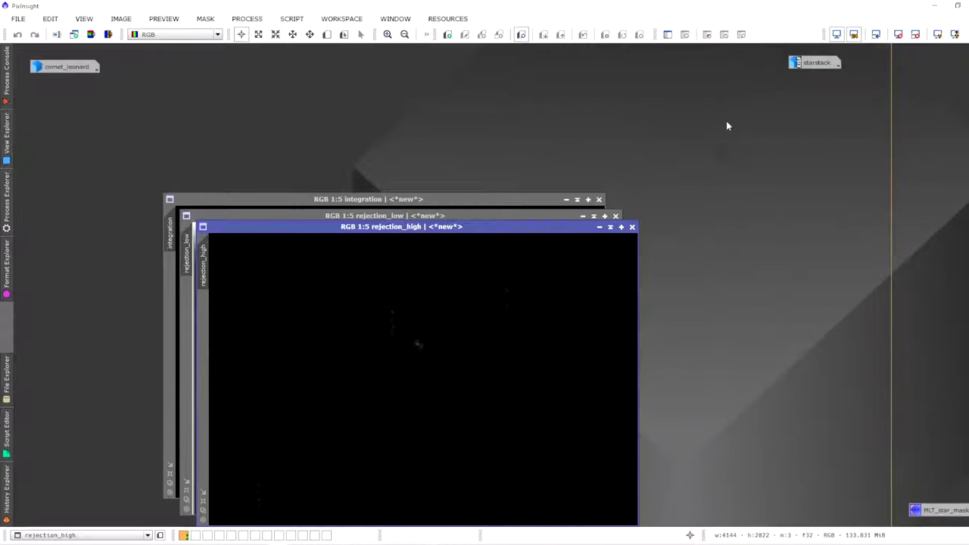
pyautogui.click(632, 227)
pyautogui.click(616, 216)
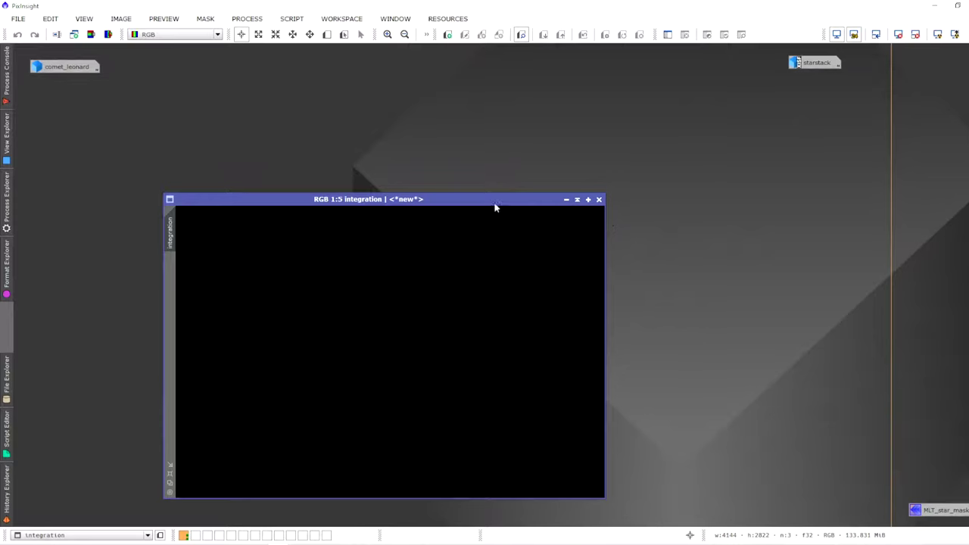
pyautogui.moveTo(495, 205); pyautogui.dragTo(470, 142)
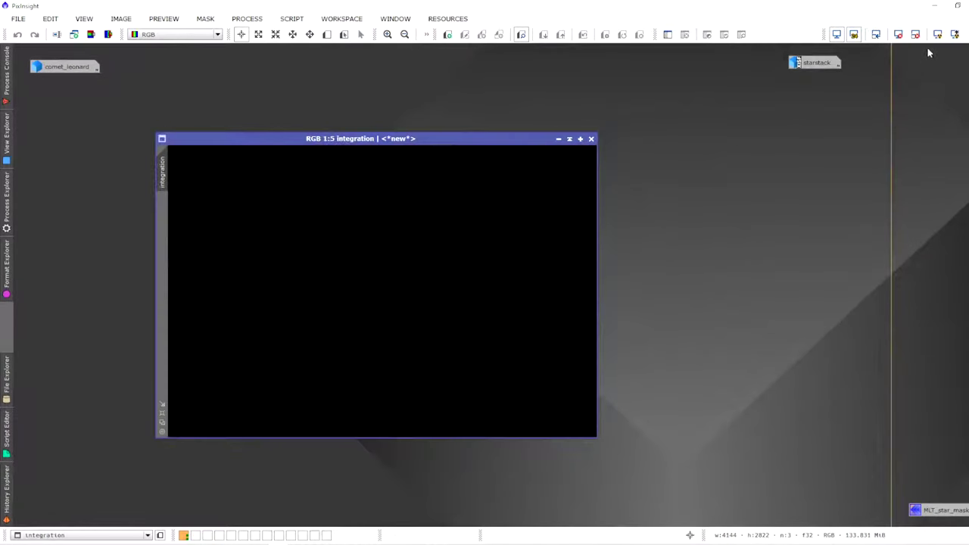
pyautogui.hotkey('ctrl', 'a')
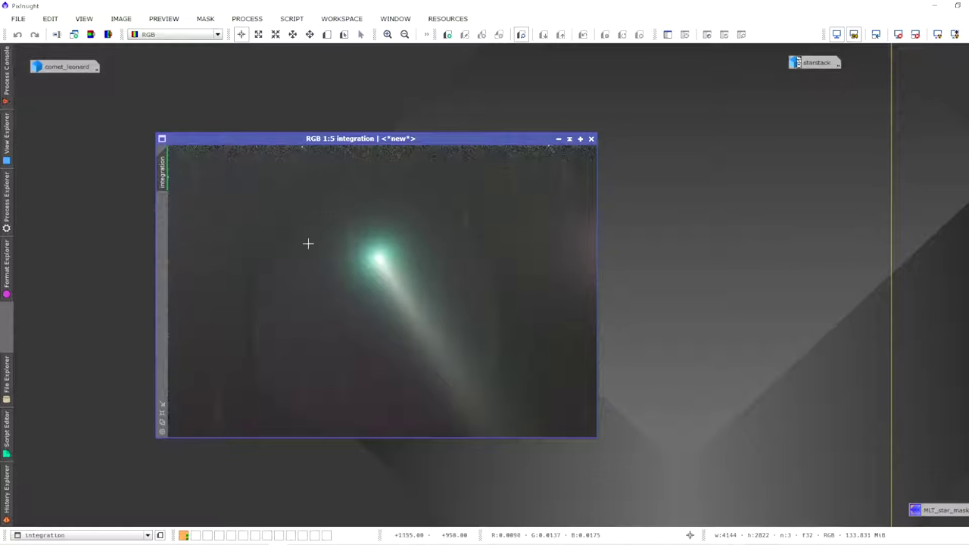
# - Rename the integrated image's identifier as cometstack
pyautogui.doubleClick(162, 175)
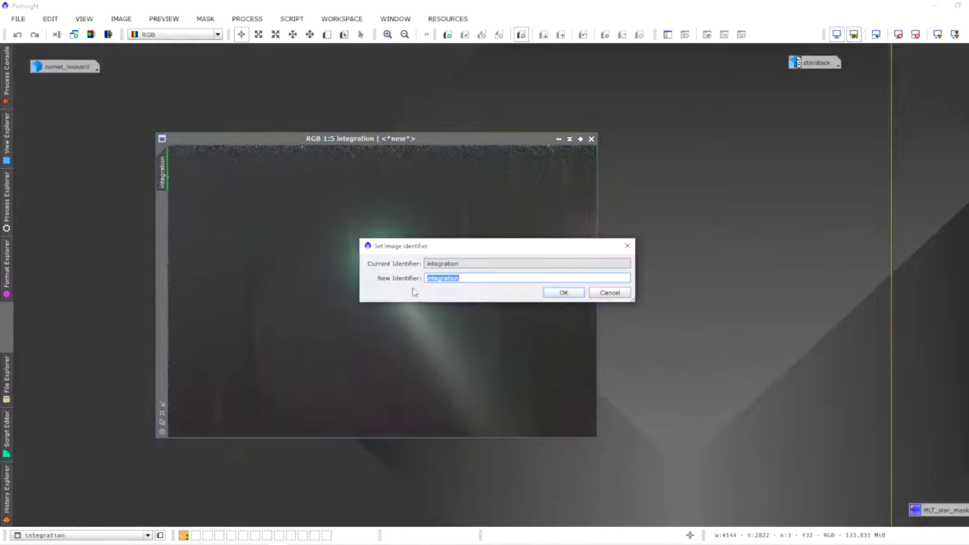
pyautogui.write('cometstack')
pyautogui.press('Return')
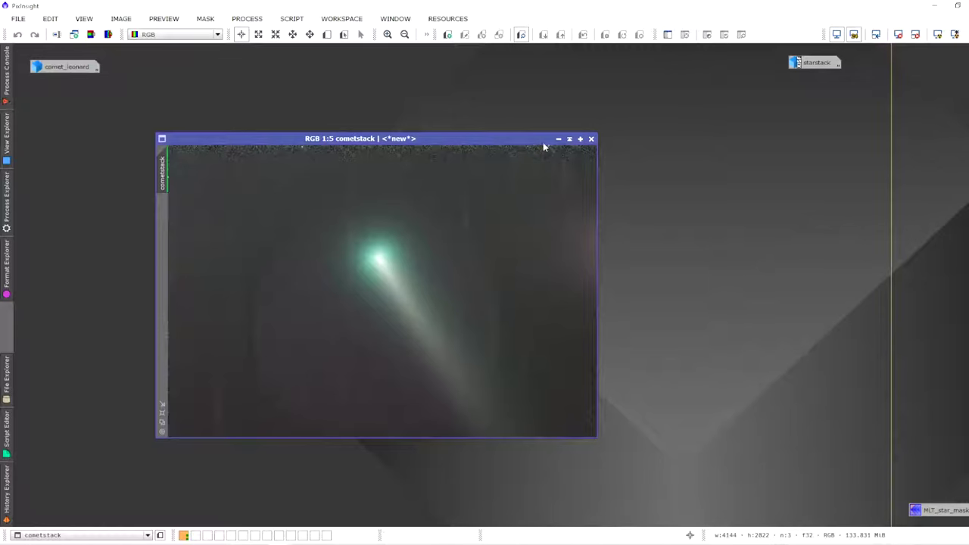
# - Restore the minimized starstack image and arrange it beside cometstack to compare the two stacks
pyautogui.moveTo(531, 136); pyautogui.dragTo(478, 121)
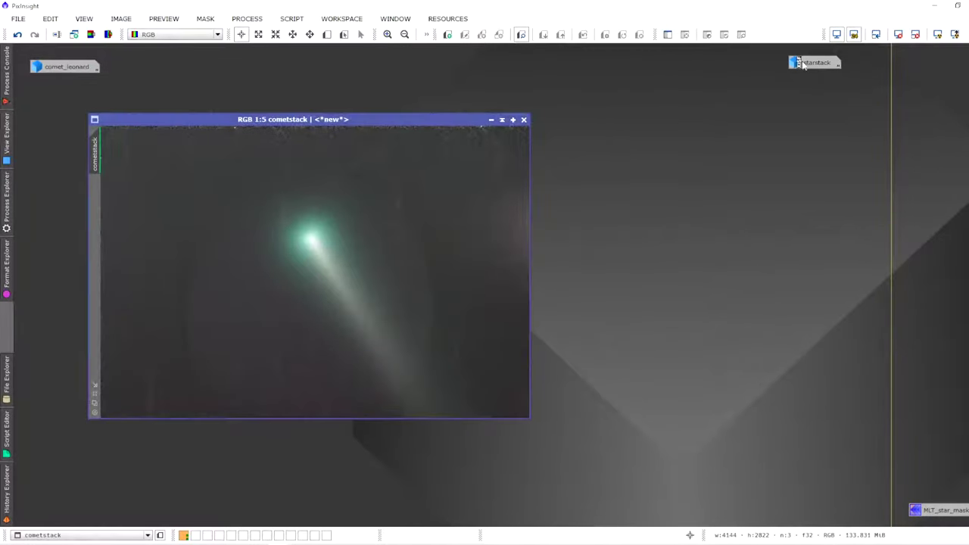
pyautogui.doubleClick(804, 65)
pyautogui.moveTo(398, 115); pyautogui.dragTo(697, 150)
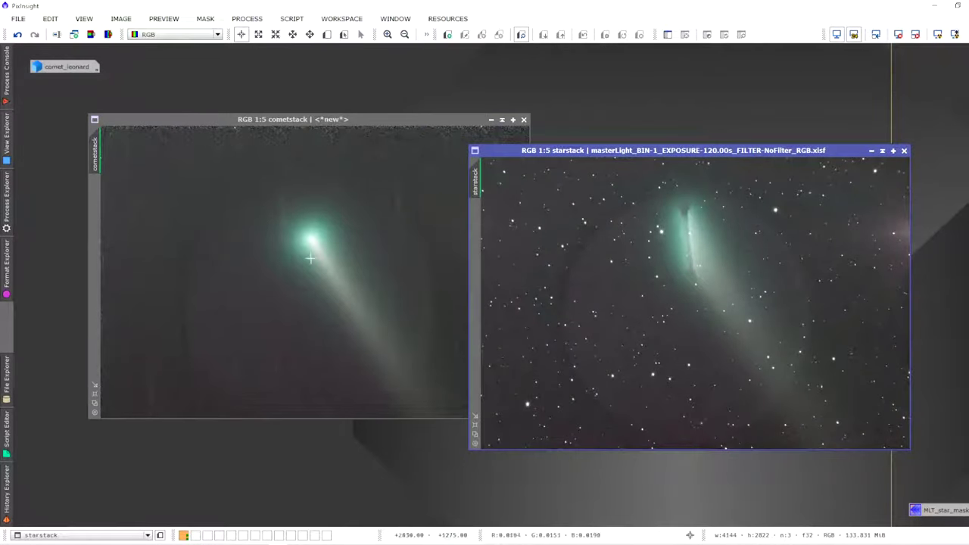
pyautogui.click(373, 119)
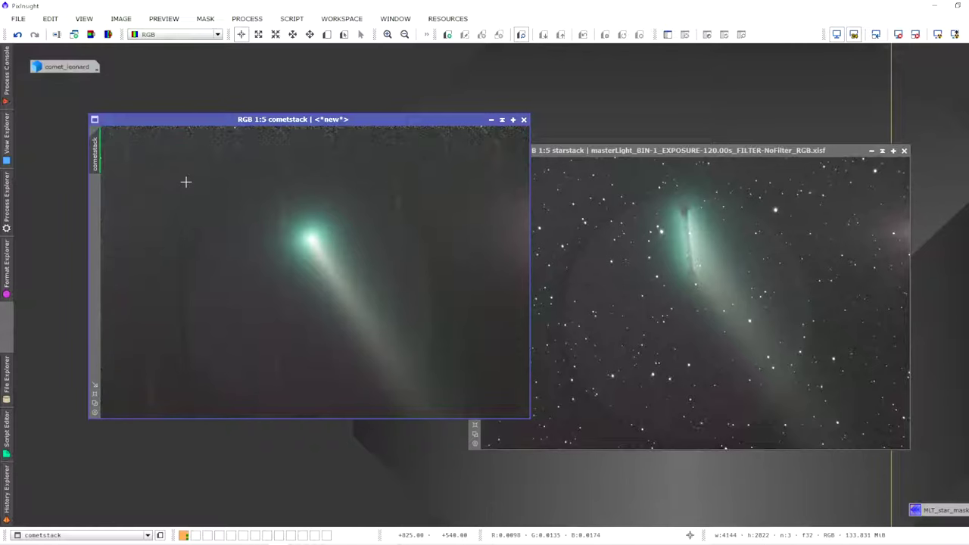
pyautogui.click(636, 121)
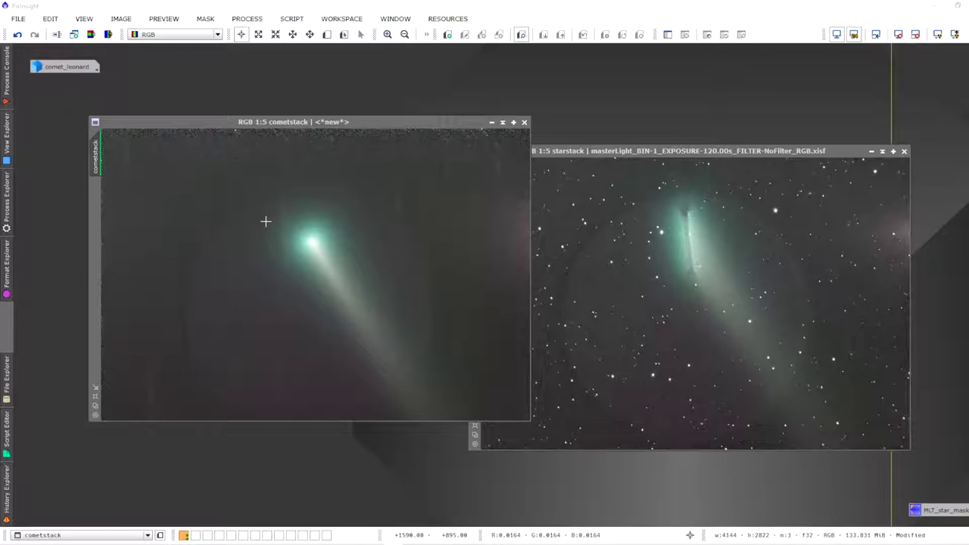
# - Start DynamicCrop and define a crop of about 3260 × 2310 pixels on cometstack, centred at about 2255, 1515, excluding the noisy edges
pyautogui.click(250, 19)
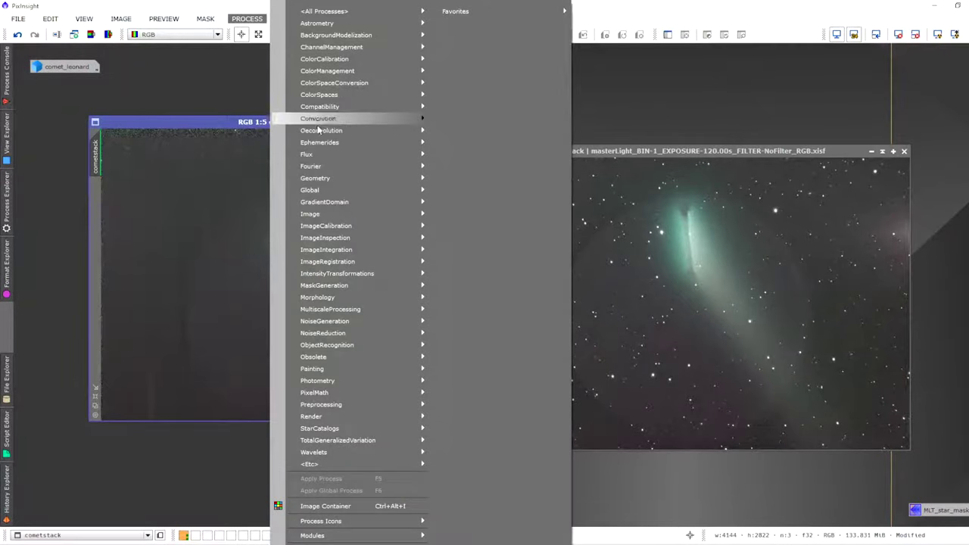
pyautogui.moveTo(333, 177)
pyautogui.click(474, 205)
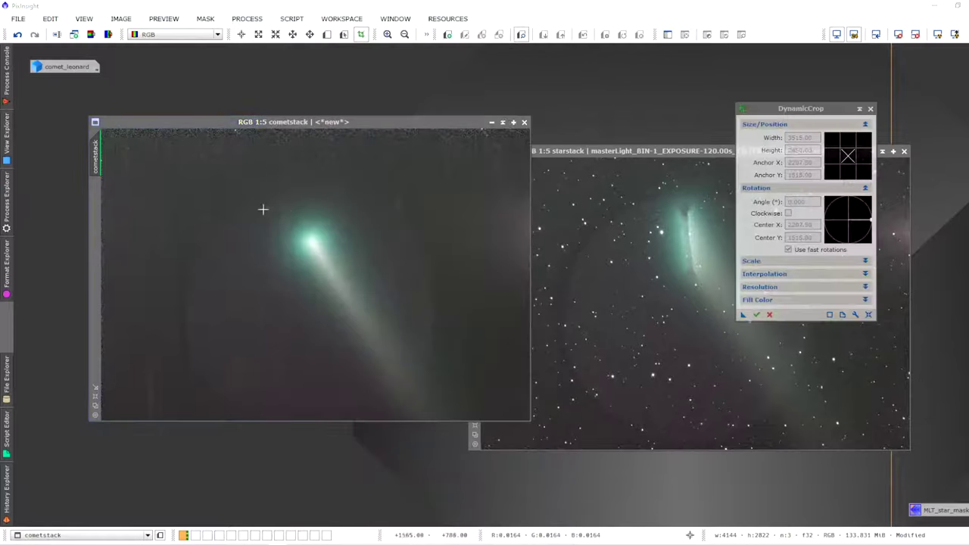
pyautogui.moveTo(171, 172); pyautogui.dragTo(498, 412)
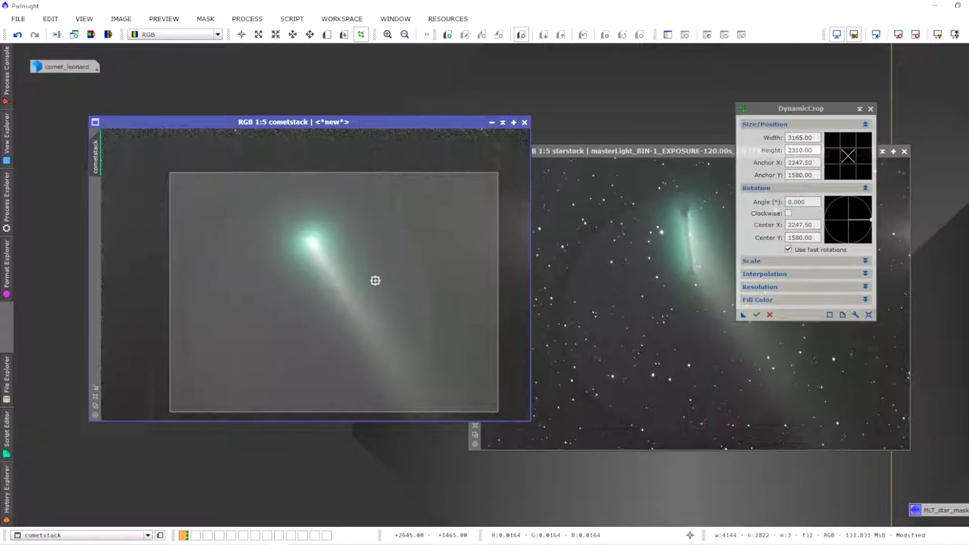
pyautogui.moveTo(374, 280)
pyautogui.mouseDown()
pyautogui.moveTo(368, 270)
pyautogui.moveTo(377, 273)
pyautogui.mouseUp()
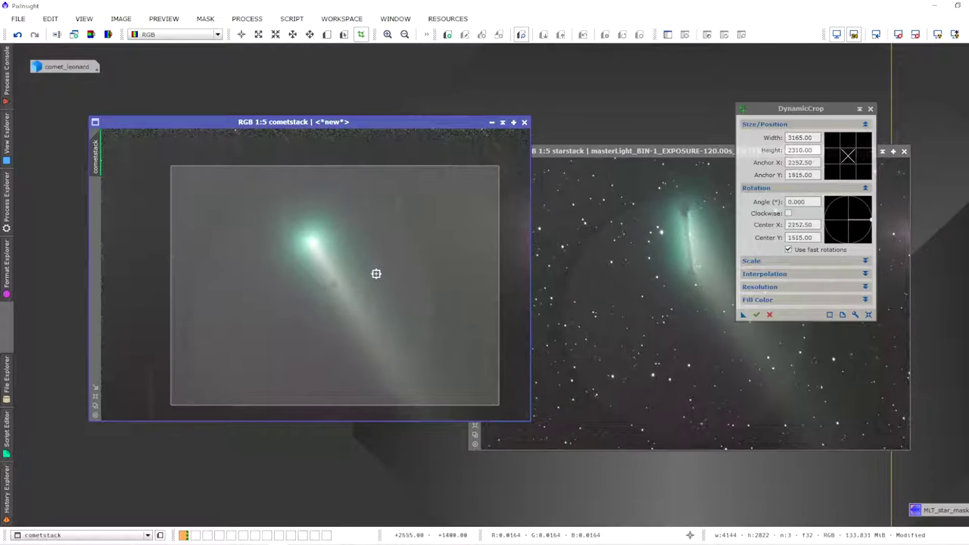
pyautogui.moveTo(499, 272); pyautogui.dragTo(504, 275)
pyautogui.moveTo(169, 283); pyautogui.dragTo(165, 285)
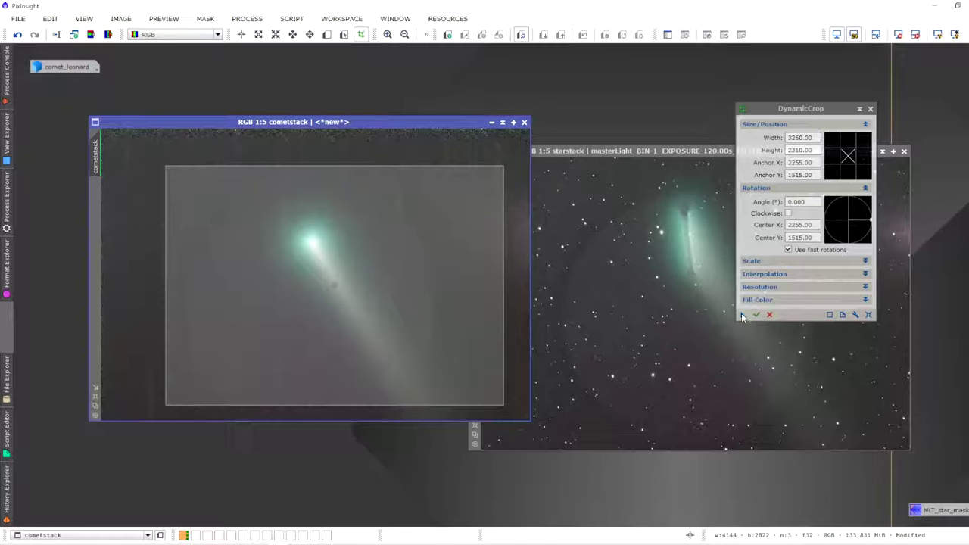
# - Apply the same DynamicCrop settings to starstack, execute the crop on cometstack and close the process
pyautogui.moveTo(742, 316); pyautogui.dragTo(669, 350)
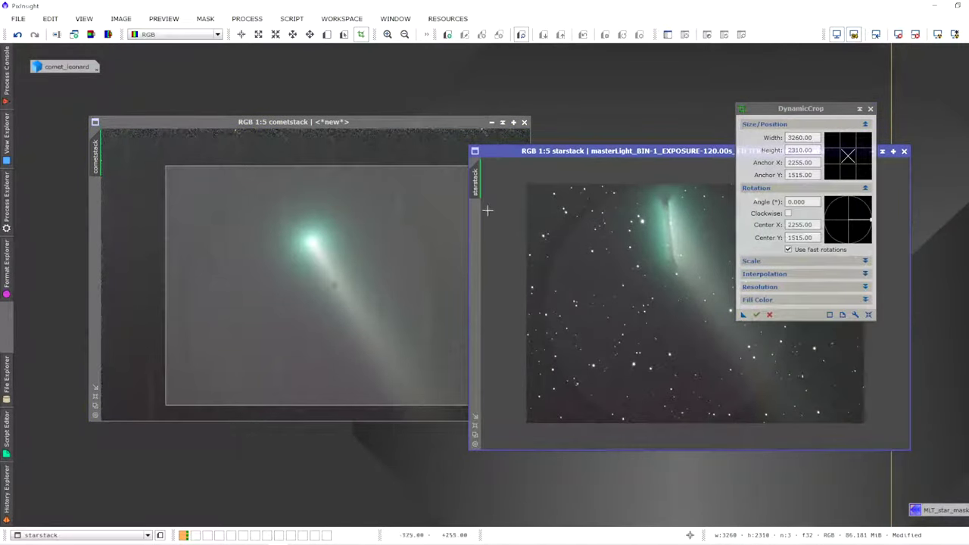
pyautogui.click(445, 121)
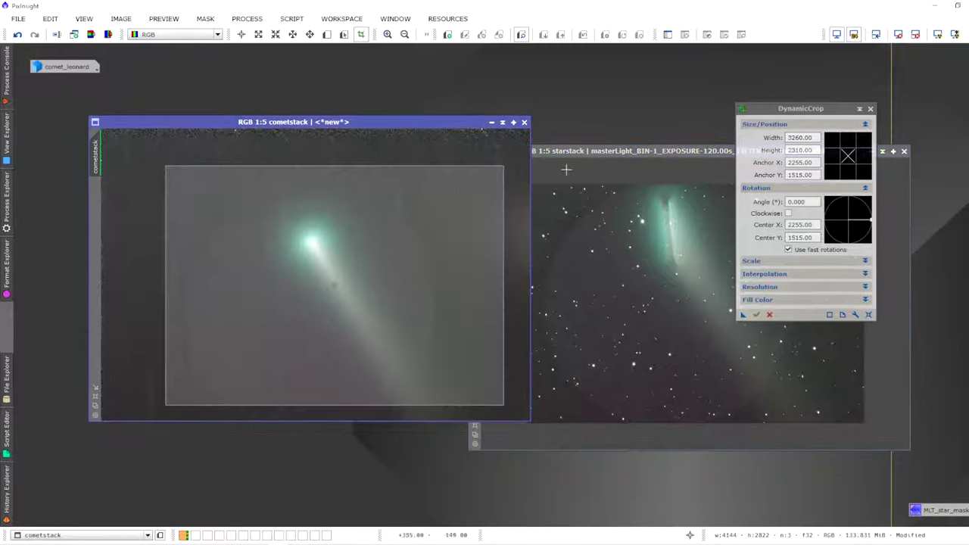
pyautogui.click(756, 315)
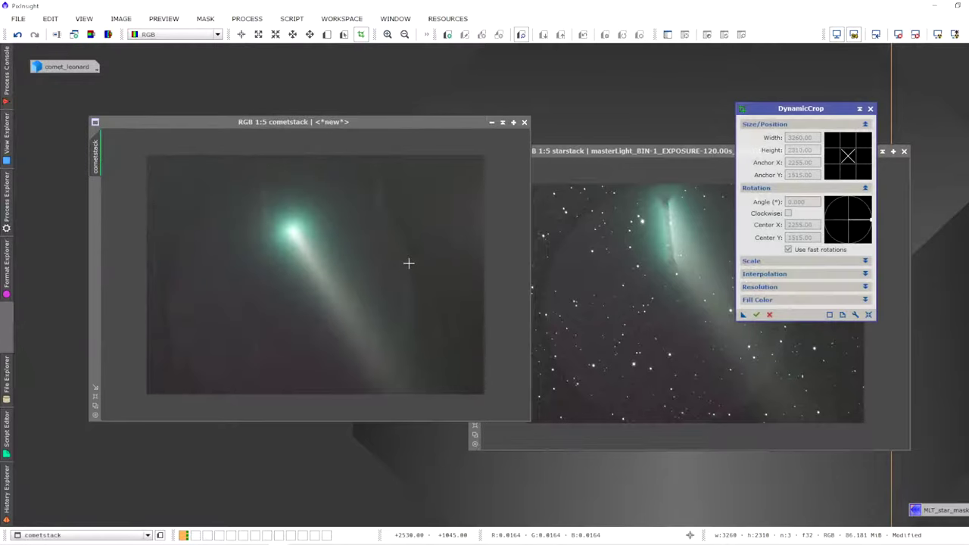
pyautogui.click(871, 109)
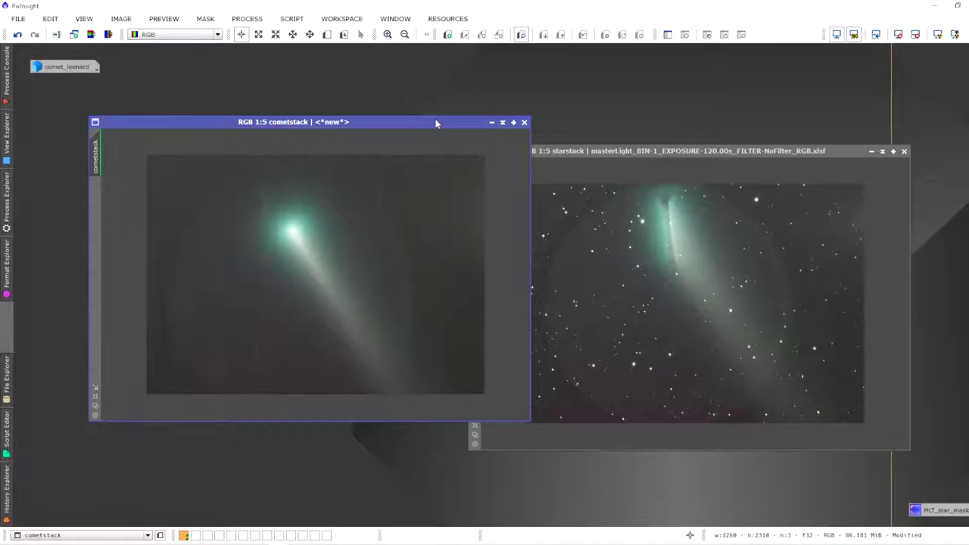
# - Start DynamicBackgroundExtraction with cometstack as the target image
pyautogui.click(249, 18)
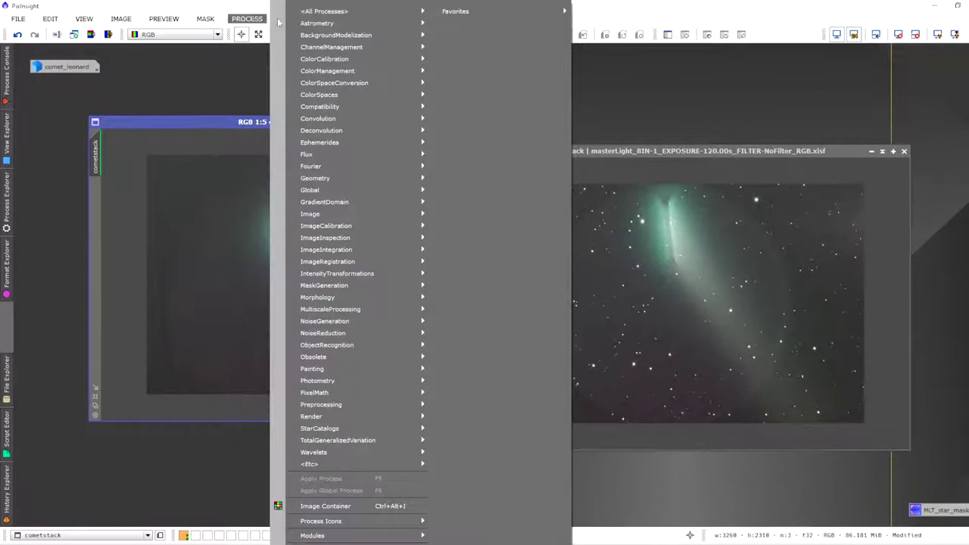
pyautogui.moveTo(327, 25)
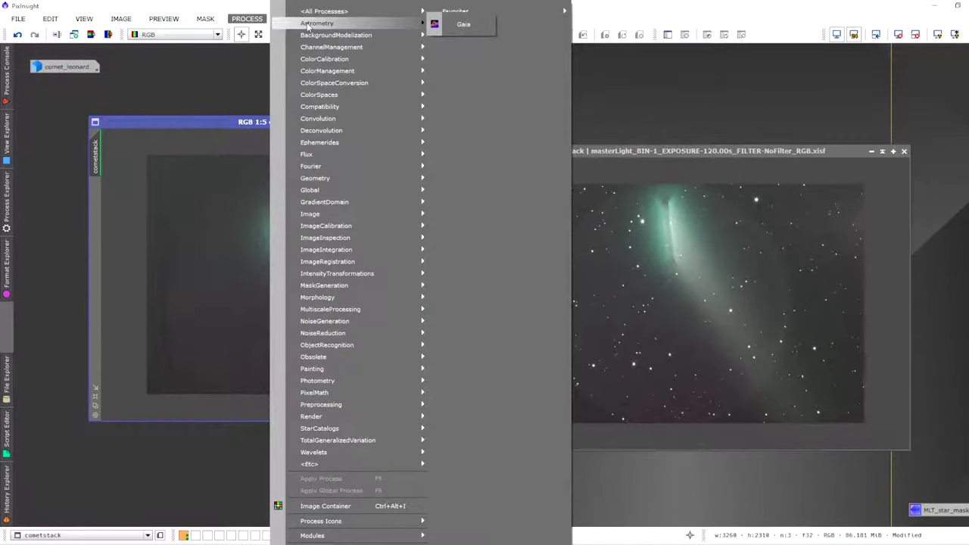
pyautogui.moveTo(356, 35)
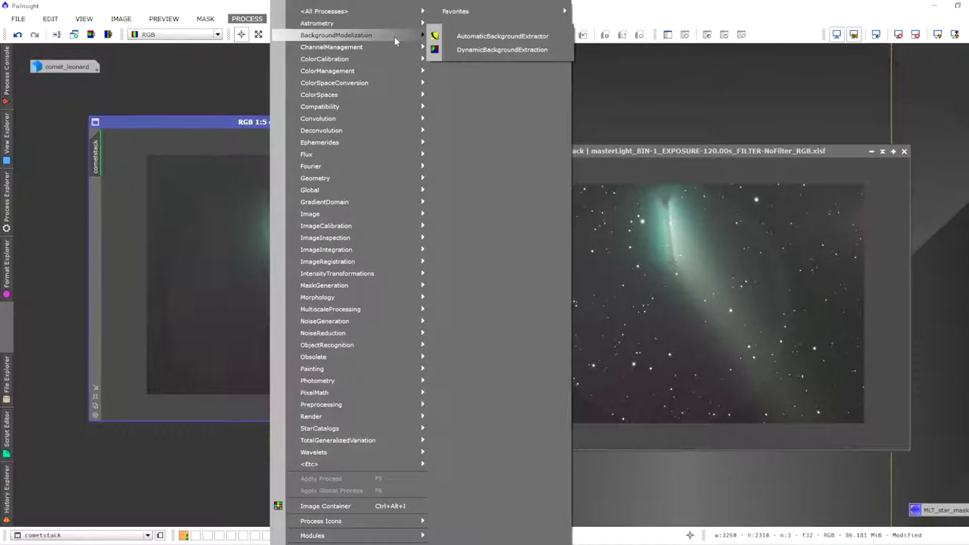
pyautogui.click(481, 50)
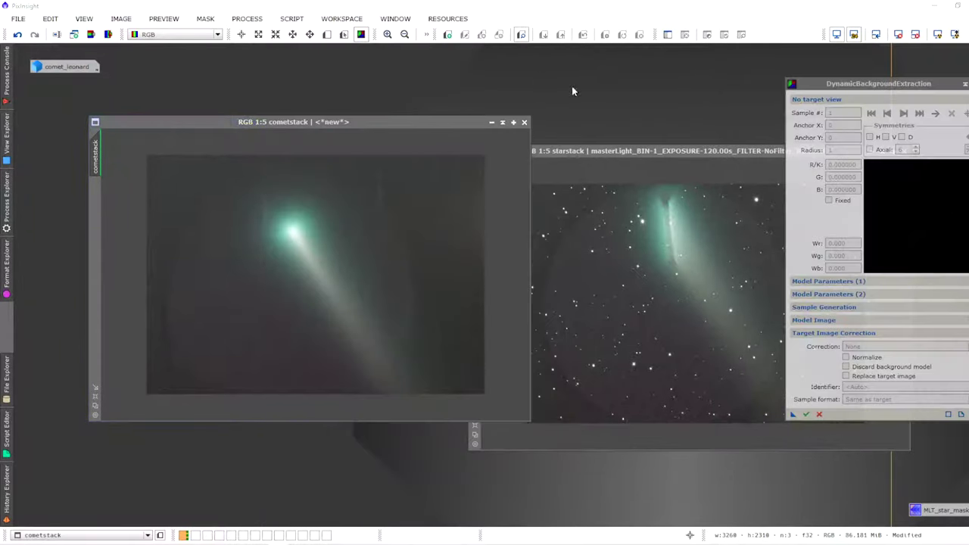
pyautogui.click(318, 277)
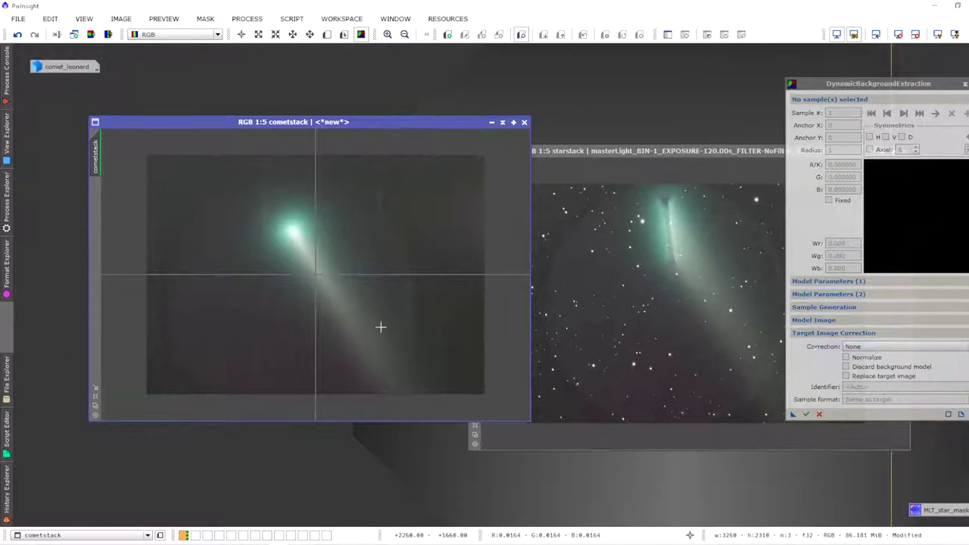
# - Set the background model's tolerance to 2.0 and shadows relaxation to 6
pyautogui.click(894, 280)
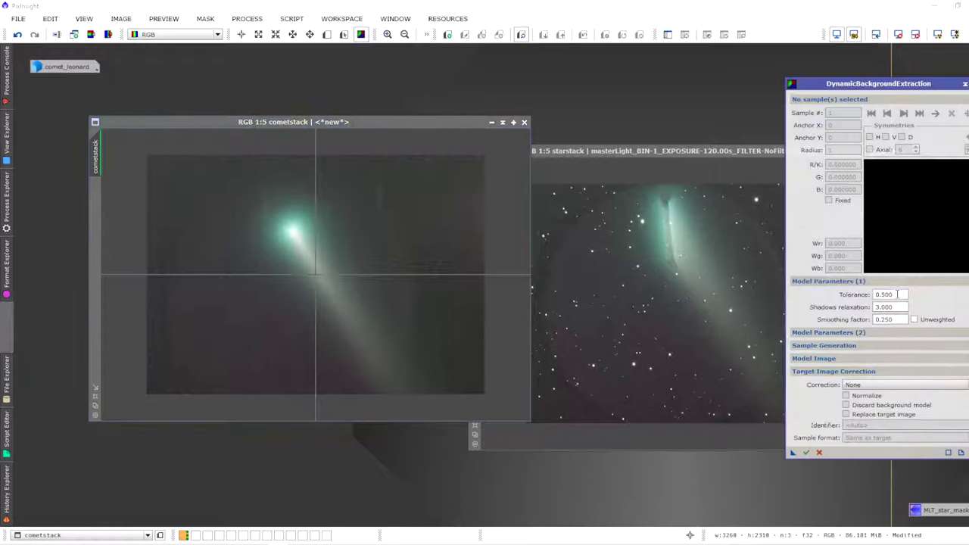
pyautogui.moveTo(897, 294); pyautogui.dragTo(823, 300)
pyautogui.write('2.0')
pyautogui.moveTo(901, 307); pyautogui.dragTo(858, 308)
pyautogui.write('6')
pyautogui.click(872, 283)
# - Generate background samples on cometstack with a default sample radius of 100 and 5 samples per row
pyautogui.click(880, 306)
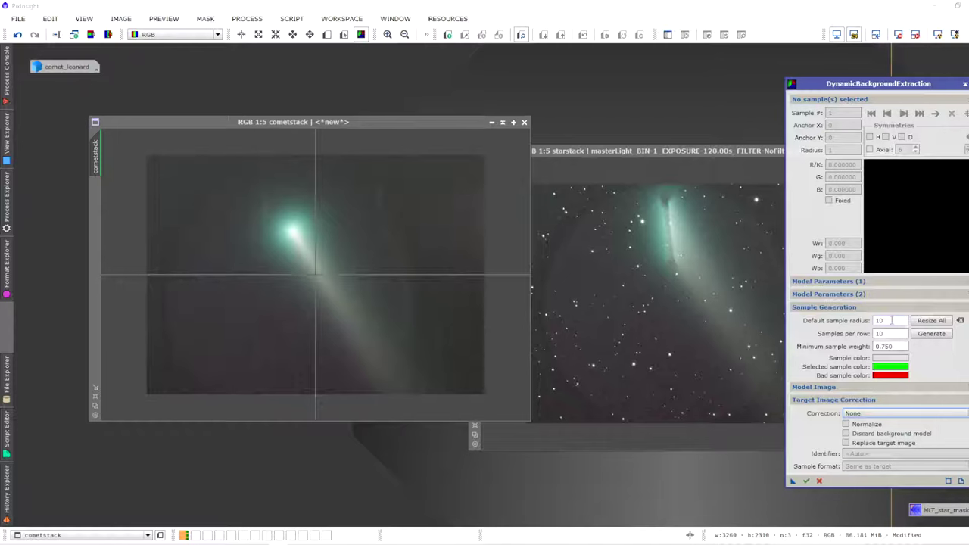
pyautogui.moveTo(891, 320); pyautogui.dragTo(852, 323)
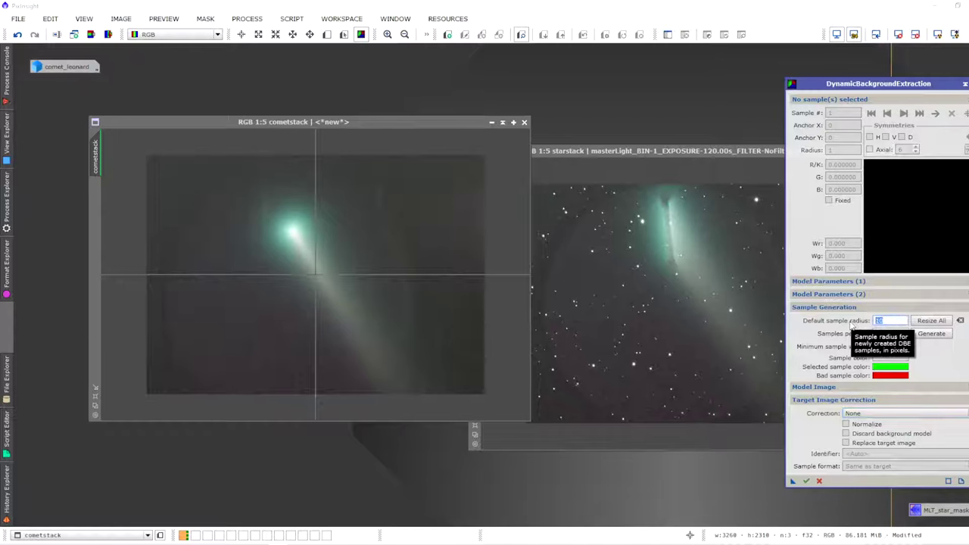
pyautogui.write('1')
pyautogui.press('Tab')
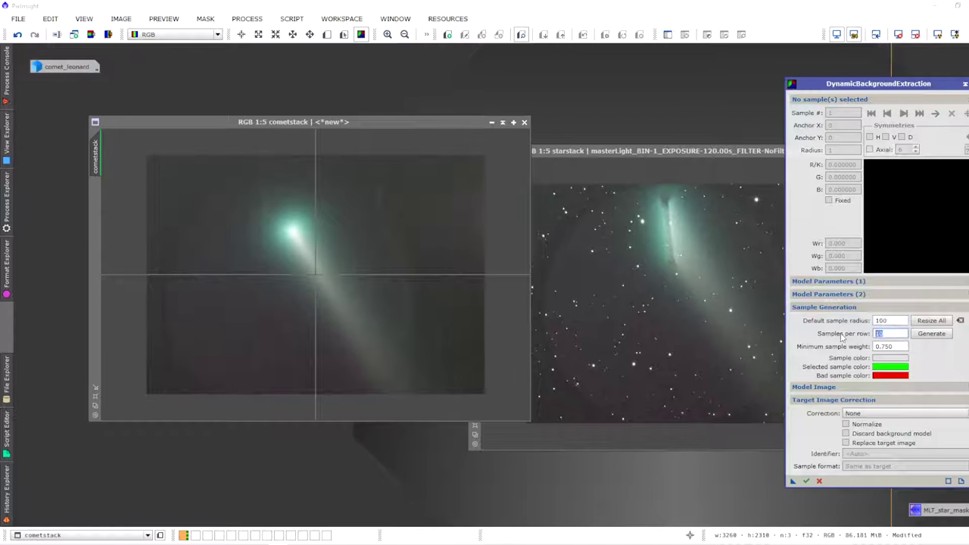
pyautogui.write('5')
pyautogui.click(931, 334)
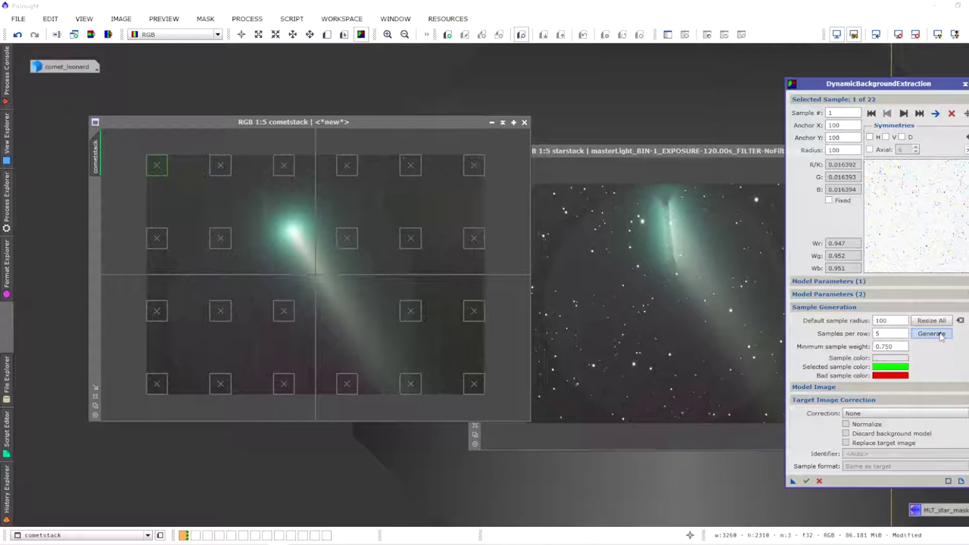
pyautogui.click(916, 308)
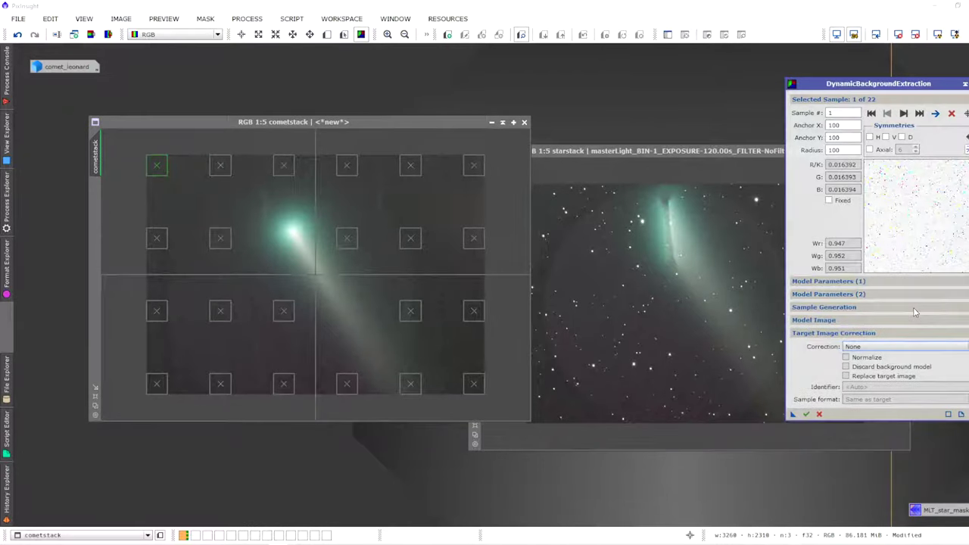
# - Move the two samples nearest the comet's tail away from it and add eleven more samples in empty background areas around the comet
pyautogui.moveTo(348, 240); pyautogui.dragTo(360, 229)
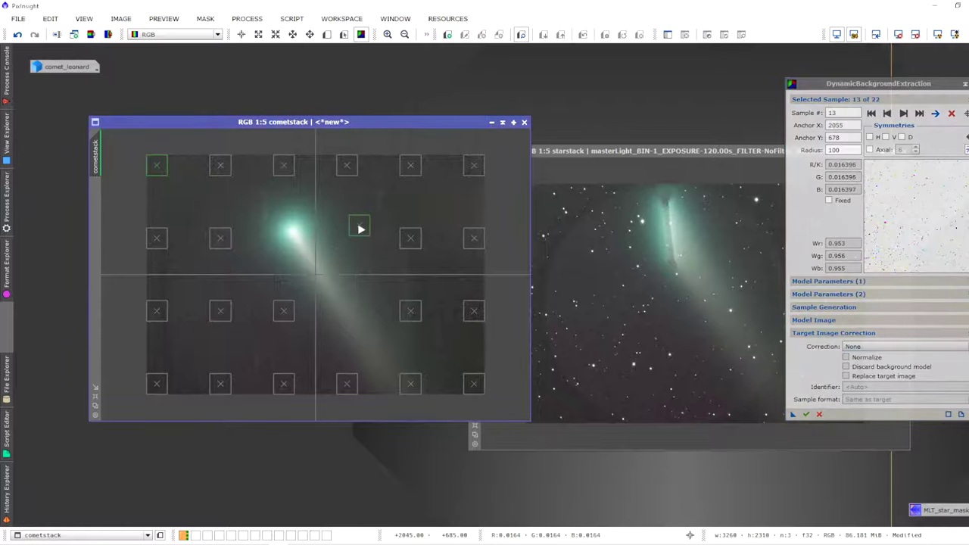
pyautogui.moveTo(284, 311); pyautogui.dragTo(280, 315)
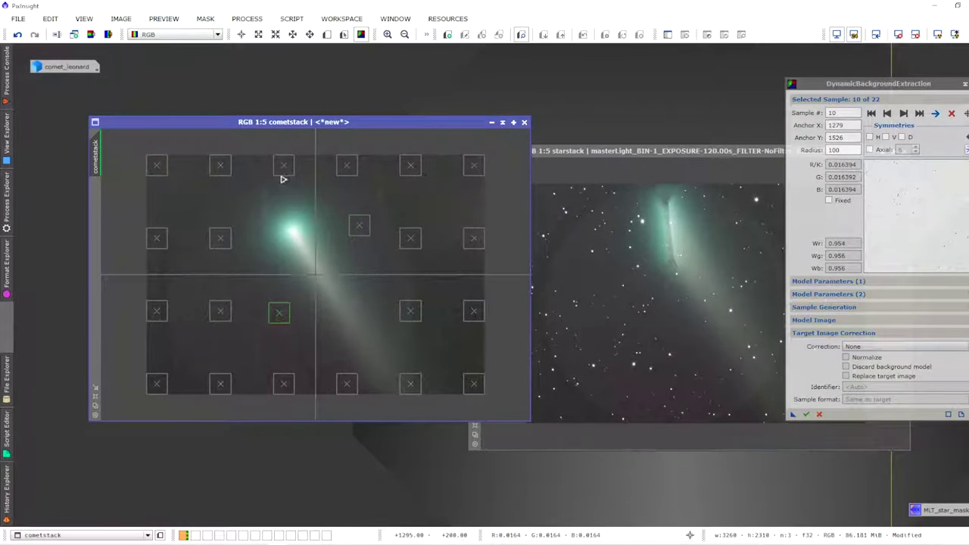
pyautogui.click(439, 199)
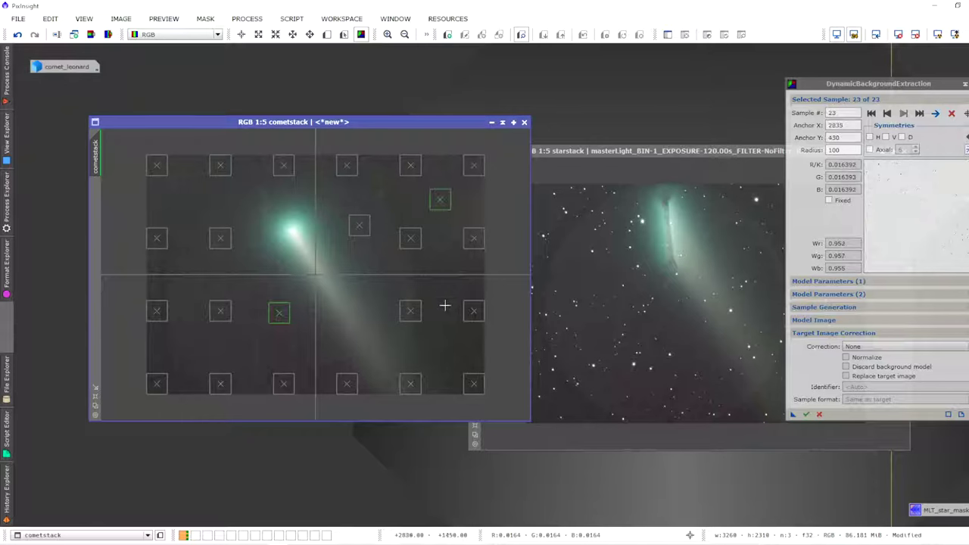
pyautogui.click(441, 353)
pyautogui.click(281, 348)
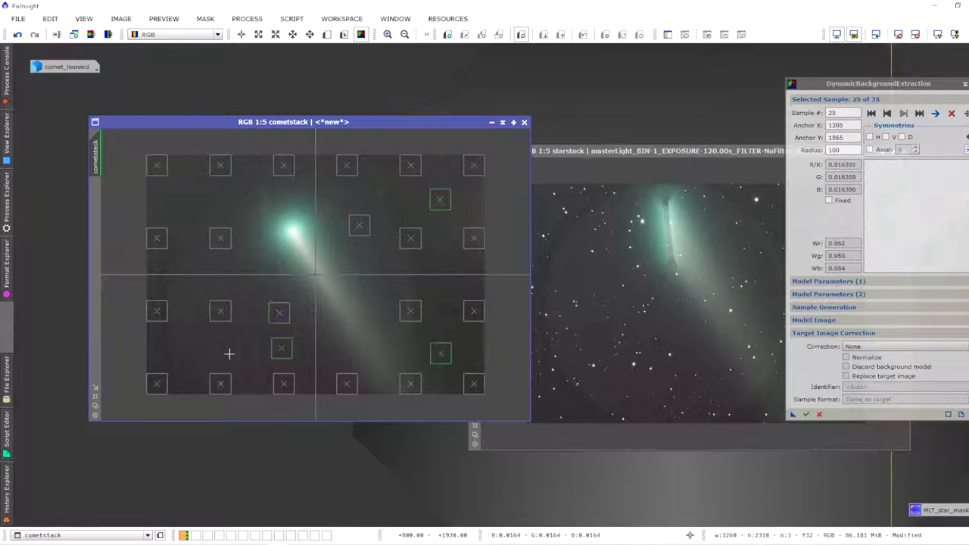
pyautogui.click(200, 356)
pyautogui.click(191, 271)
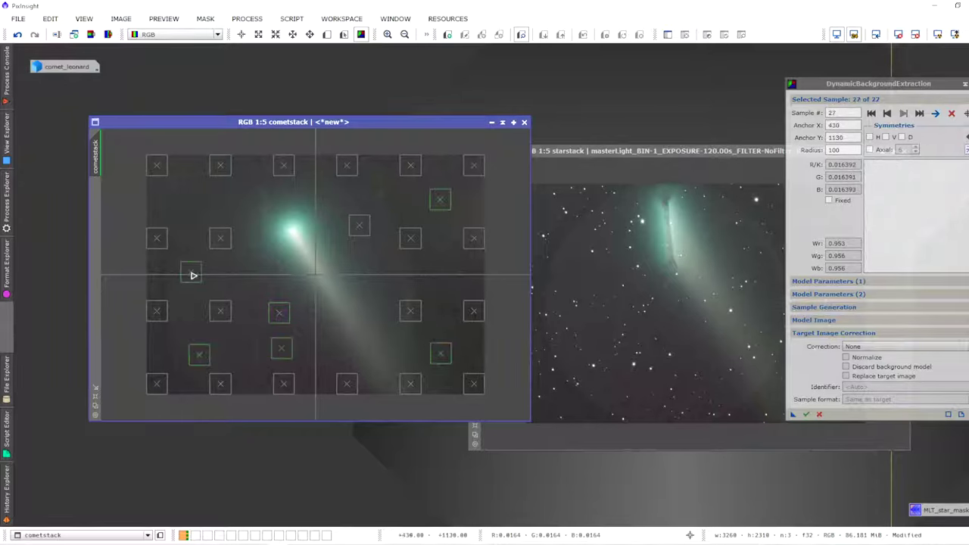
pyautogui.click(188, 190)
pyautogui.click(234, 200)
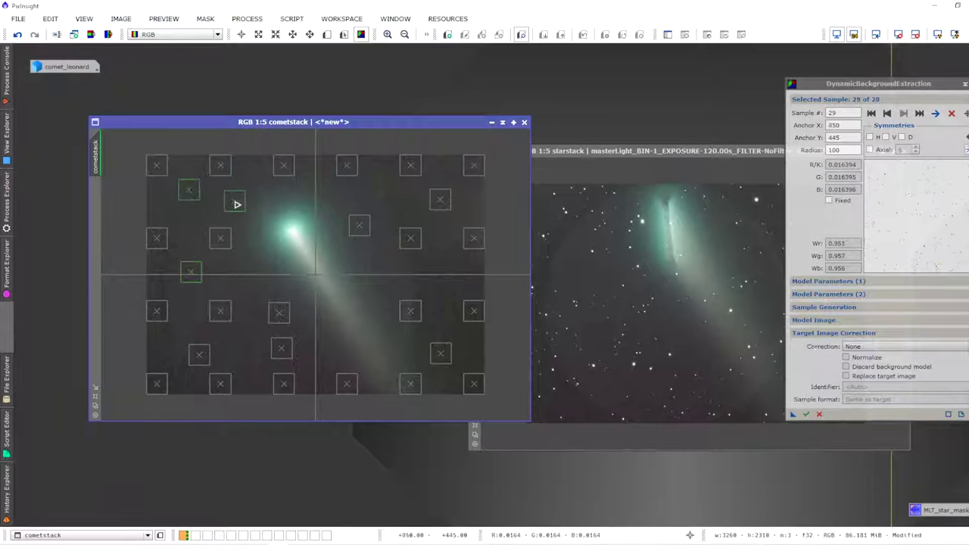
pyautogui.click(394, 196)
pyautogui.click(250, 279)
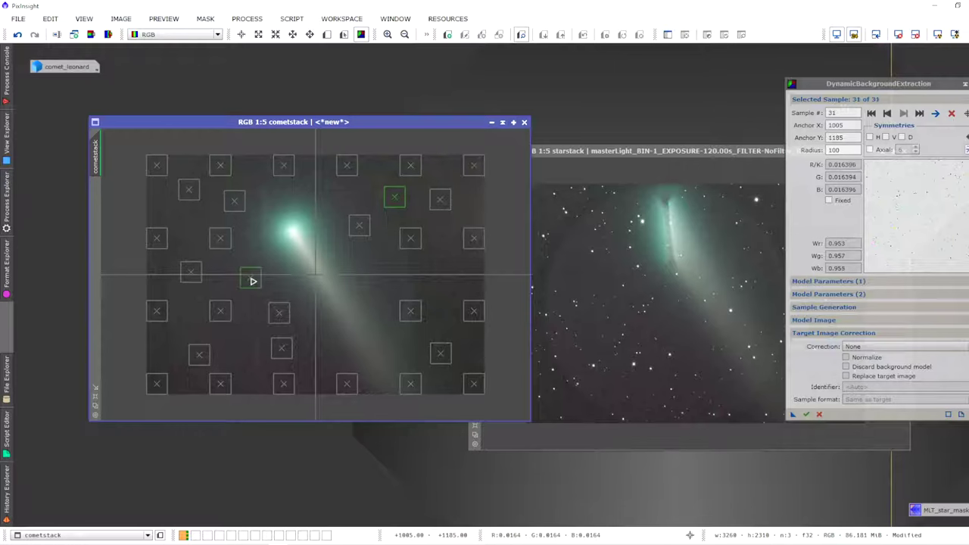
pyautogui.click(468, 274)
pyautogui.click(417, 270)
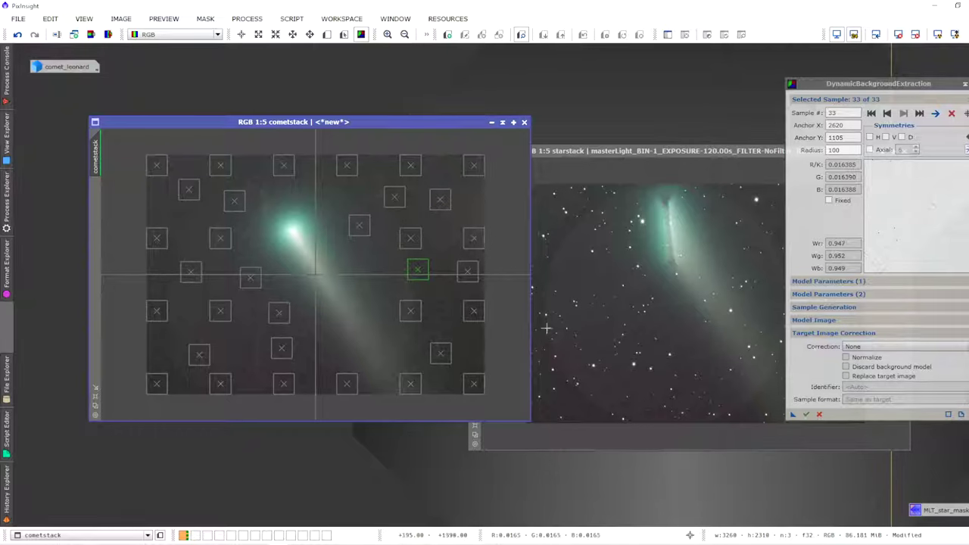
# - Set the correction to Subtraction with the background model discarded and the target image replaced, and save these settings as a process icon on the workspace
pyautogui.click(855, 346)
pyautogui.click(880, 365)
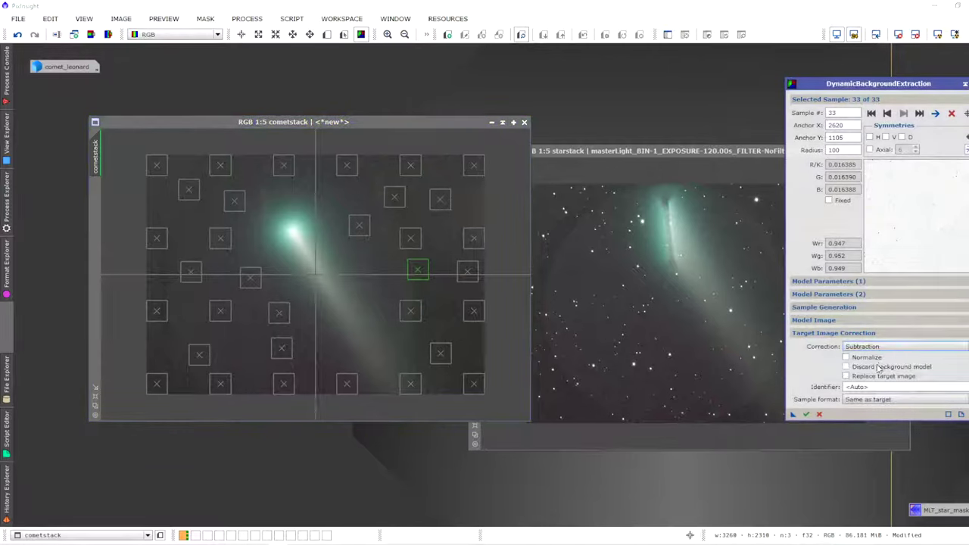
pyautogui.click(846, 367)
pyautogui.click(846, 376)
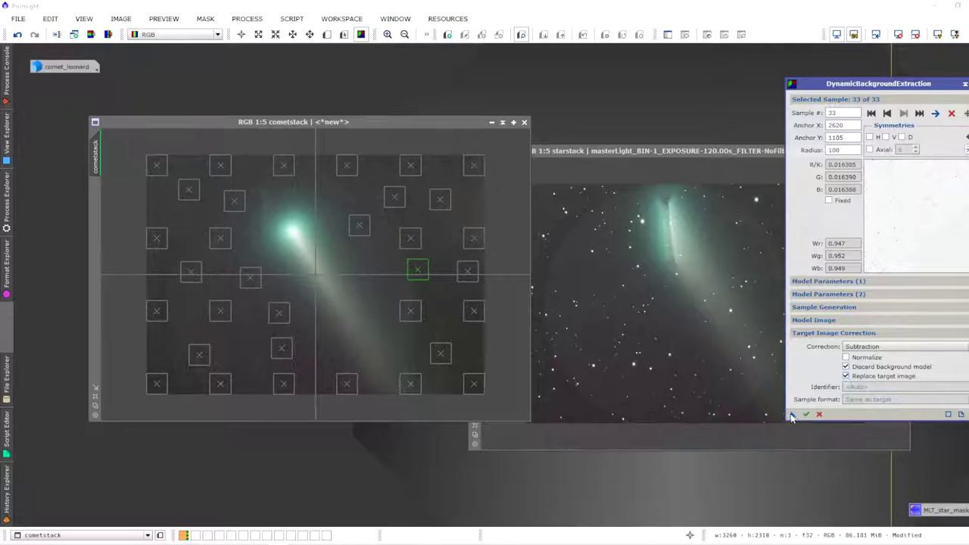
pyautogui.moveTo(792, 416); pyautogui.dragTo(774, 500)
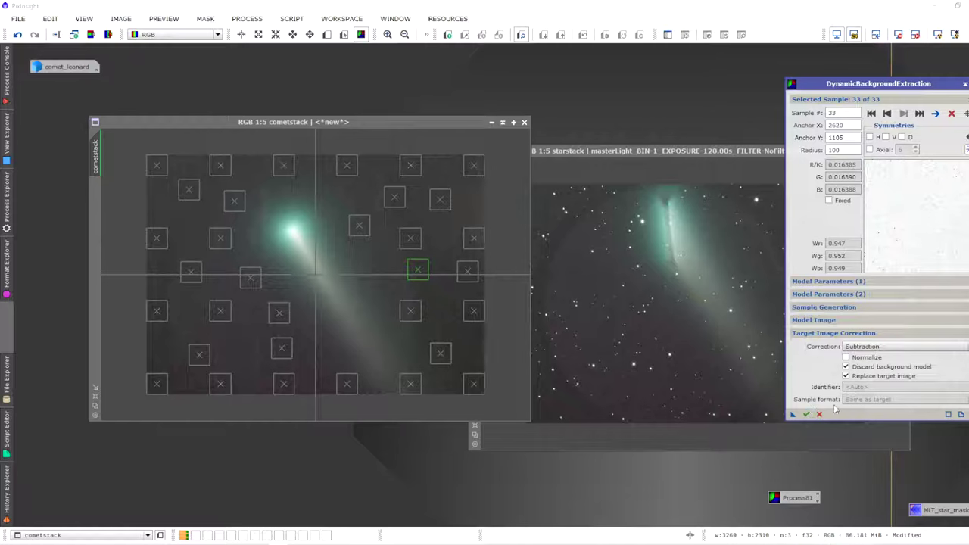
# - Execute the background extraction on cometstack, close the process and renew the image's automatic screen stretch
pyautogui.click(806, 415)
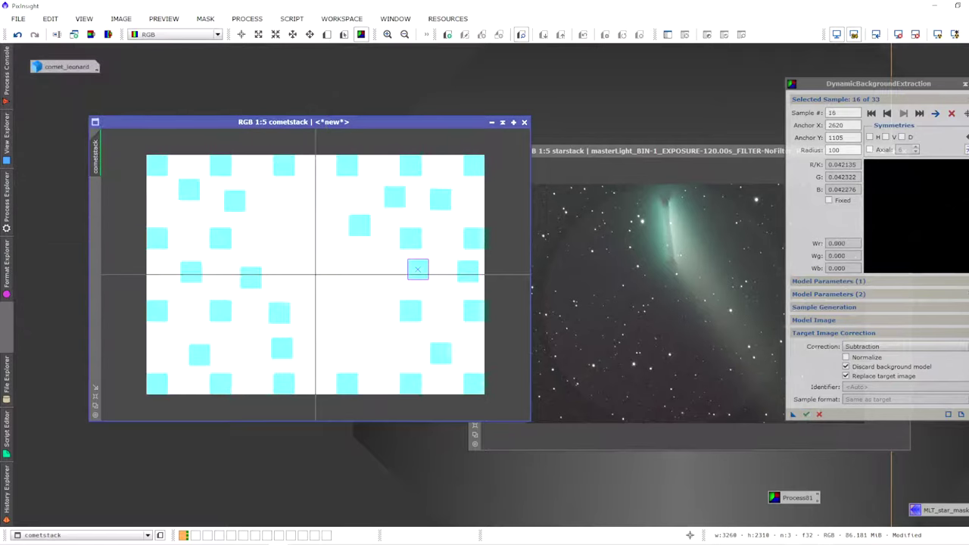
pyautogui.click(818, 414)
pyautogui.click(477, 294)
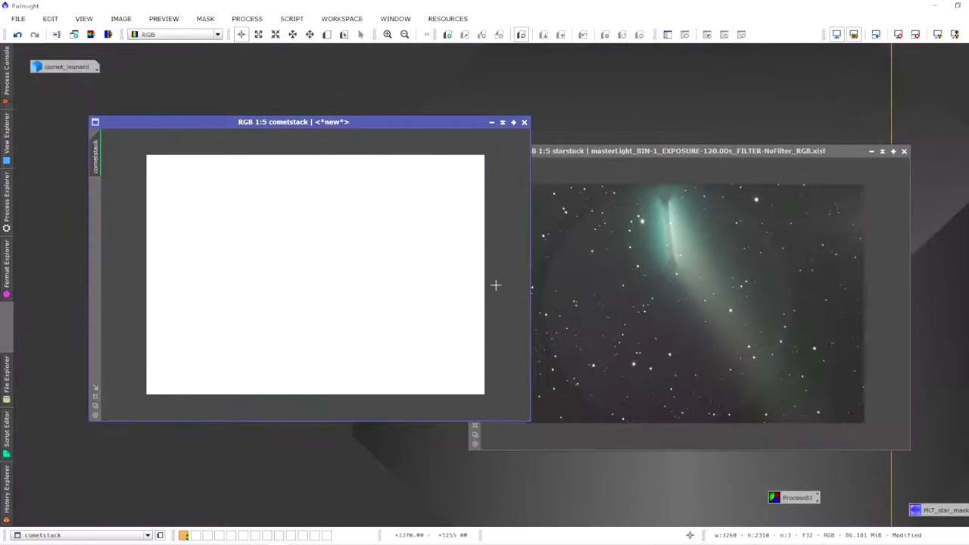
pyautogui.click(898, 34)
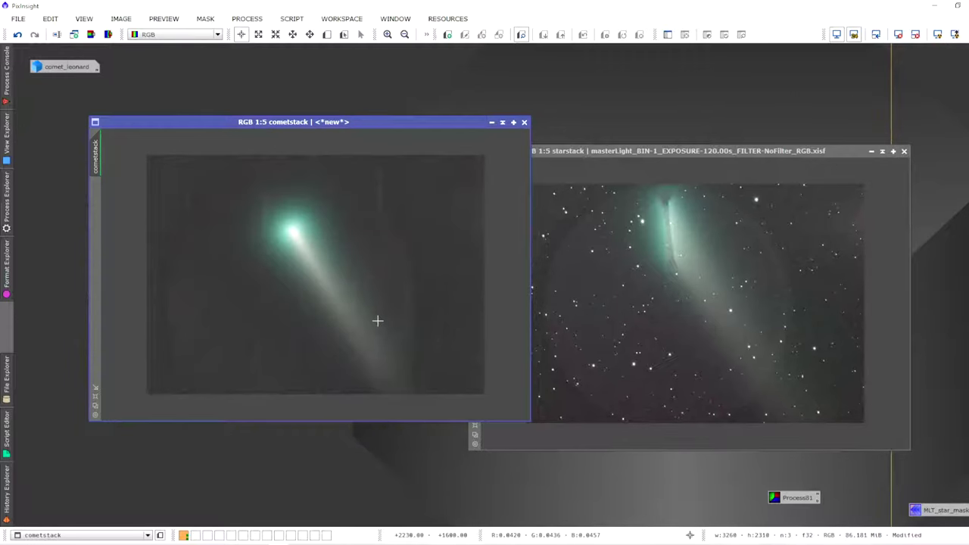
# - Load the saved background extraction settings onto starstack and delete the sample lying on the comet's head at the upper edge
pyautogui.click(625, 158)
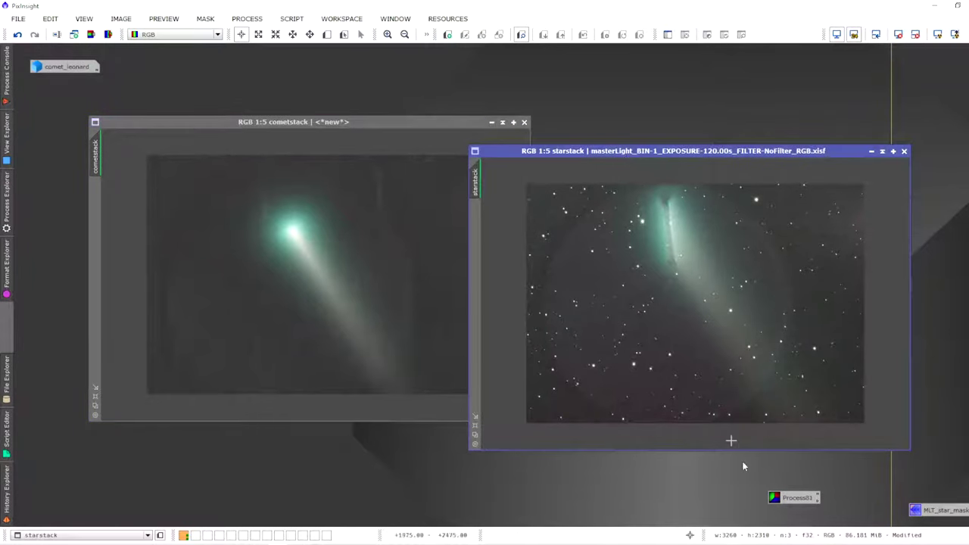
pyautogui.click(795, 500)
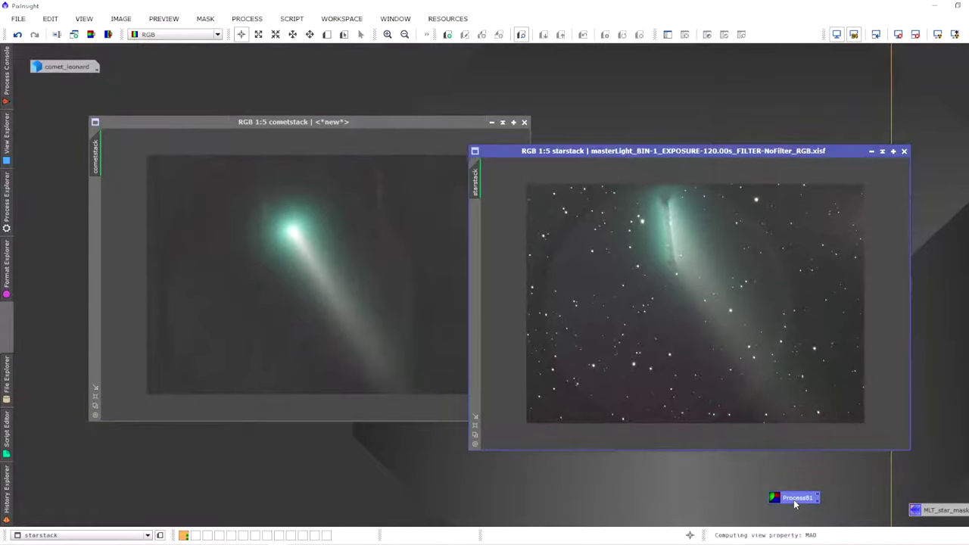
pyautogui.moveTo(704, 151); pyautogui.dragTo(490, 178)
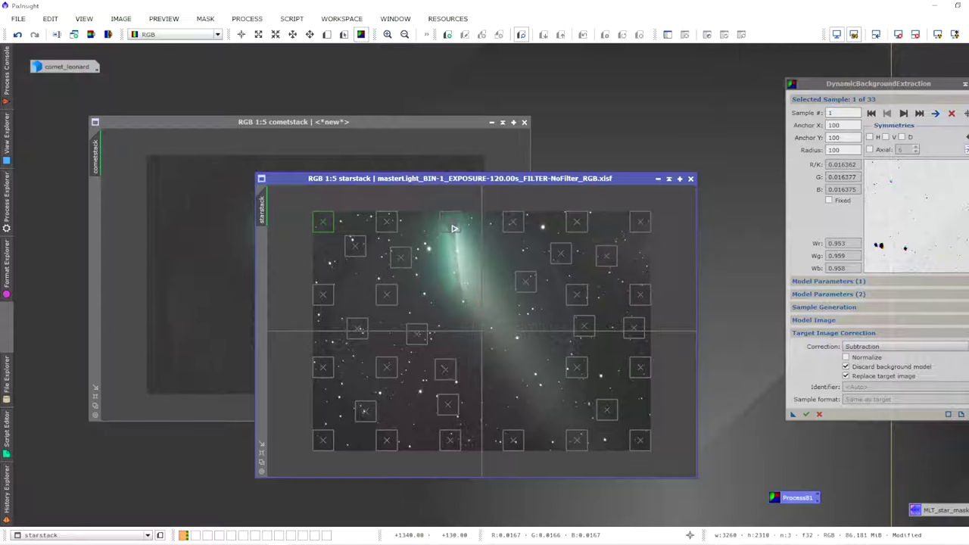
pyautogui.click(453, 228)
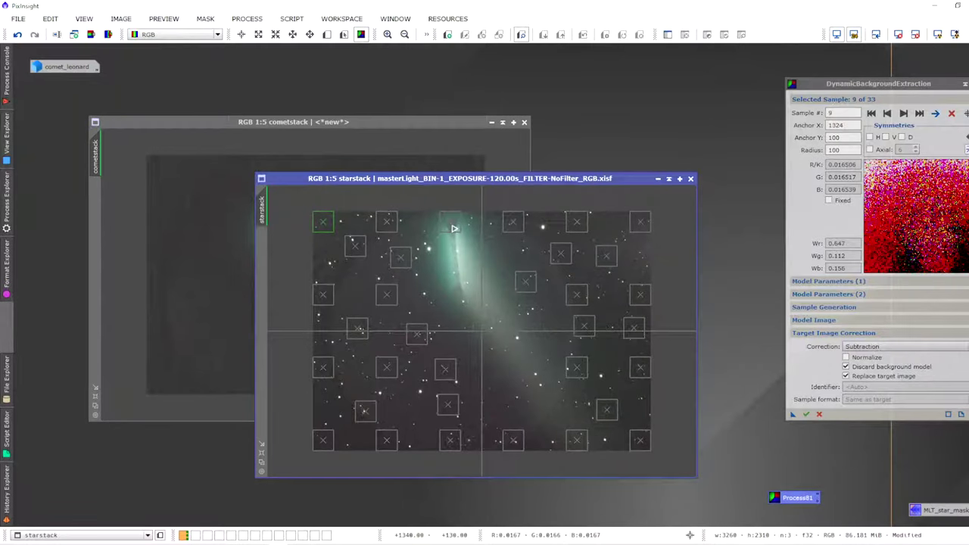
pyautogui.press('Delete')
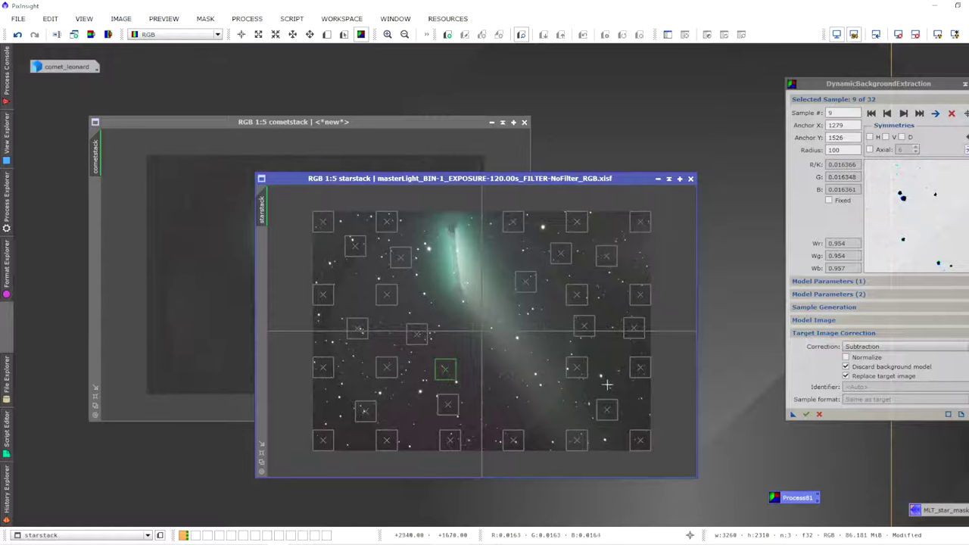
# - Execute the background extraction on starstack, close the process, and renew the screen stretch before bringing cometstack back to the front
pyautogui.click(806, 415)
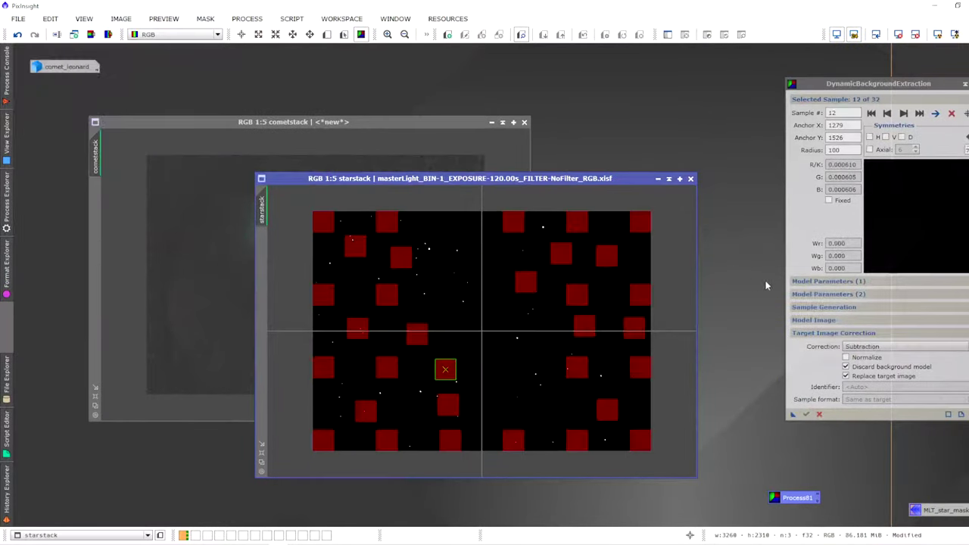
pyautogui.click(964, 84)
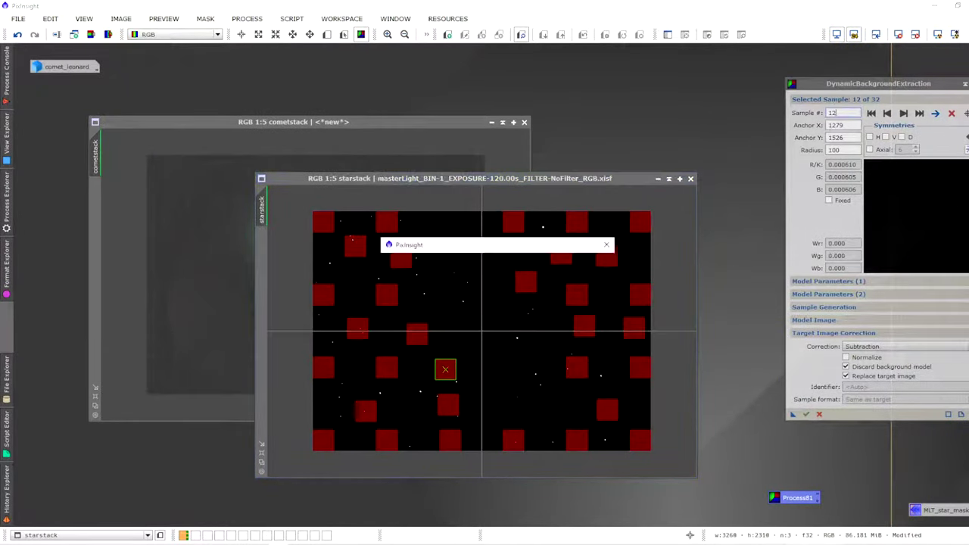
pyautogui.click(480, 290)
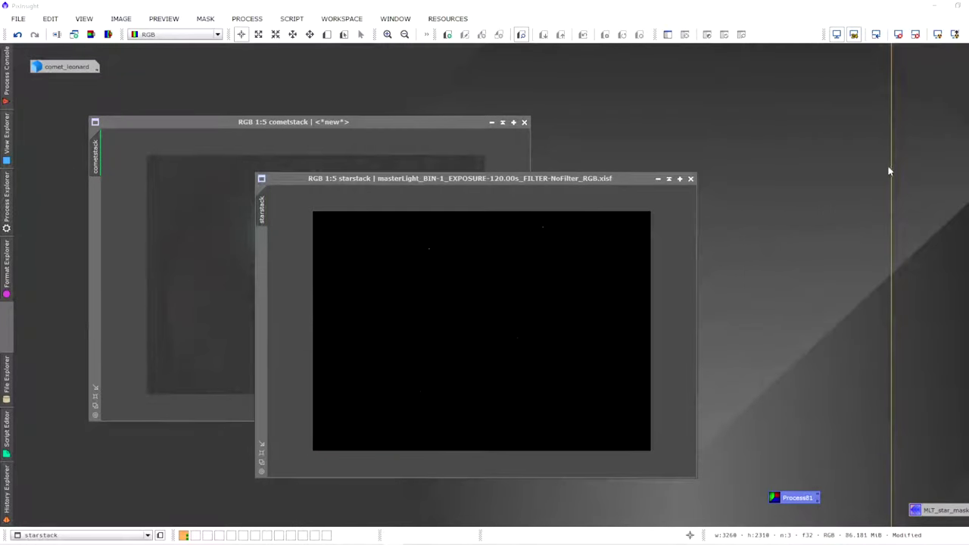
pyautogui.click(937, 34)
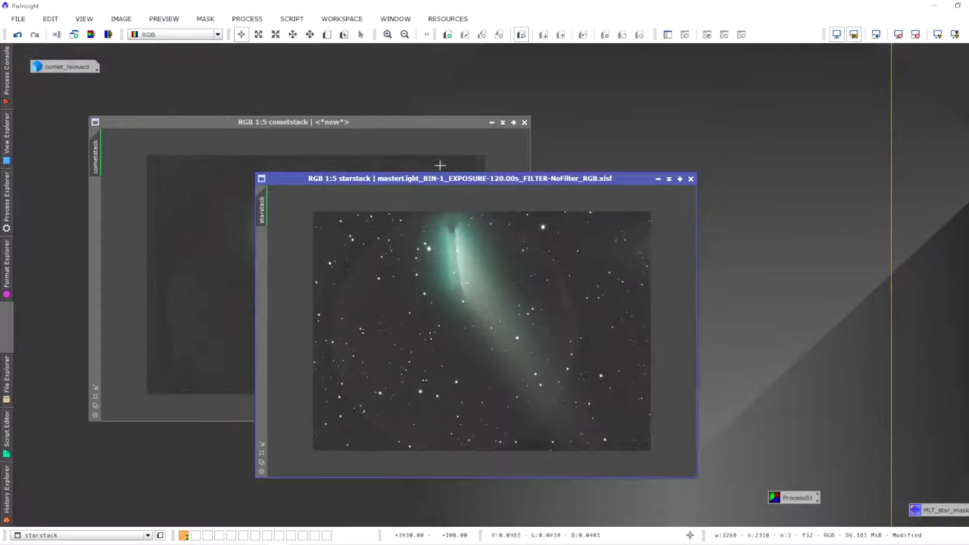
pyautogui.click(352, 122)
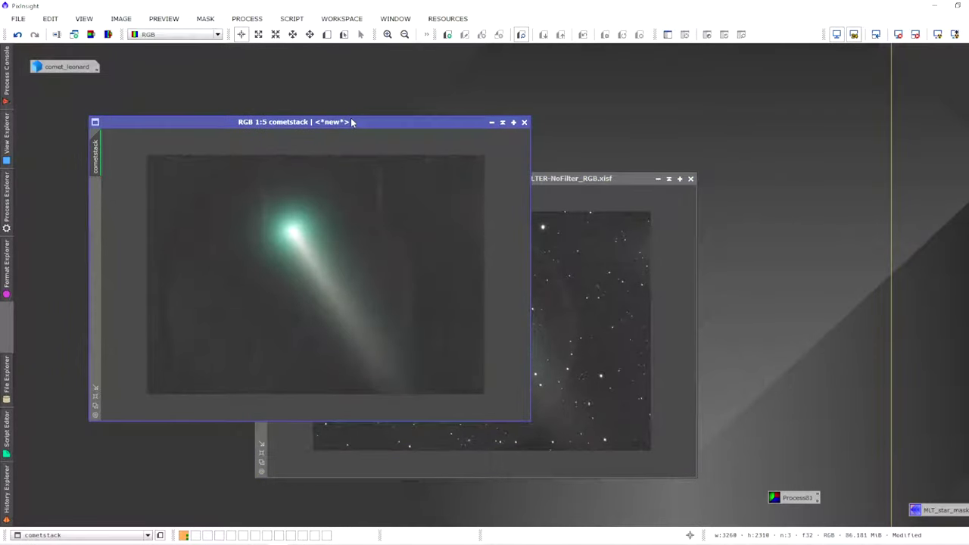
# - Color-calibrate cometstack by running the AutoColor utility script on it
pyautogui.click(249, 19)
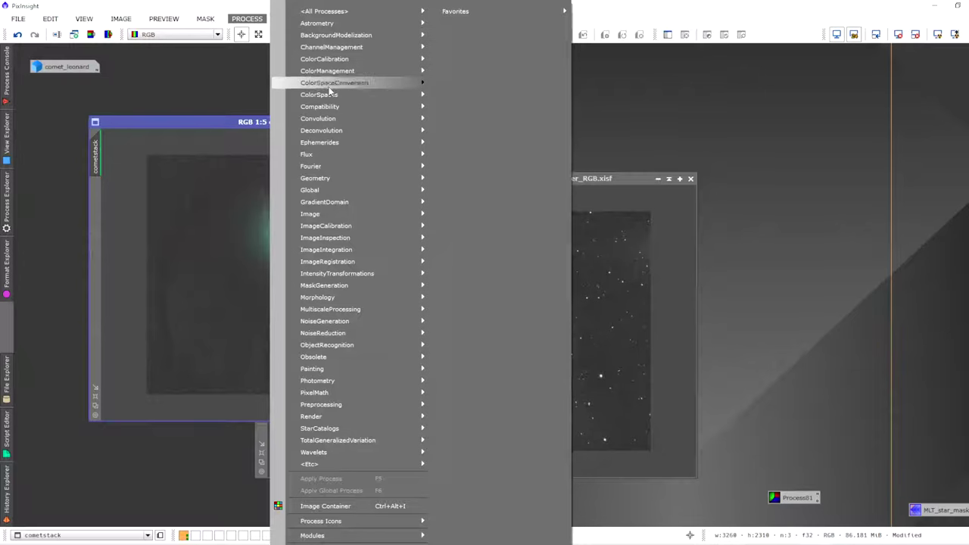
pyautogui.moveTo(407, 60)
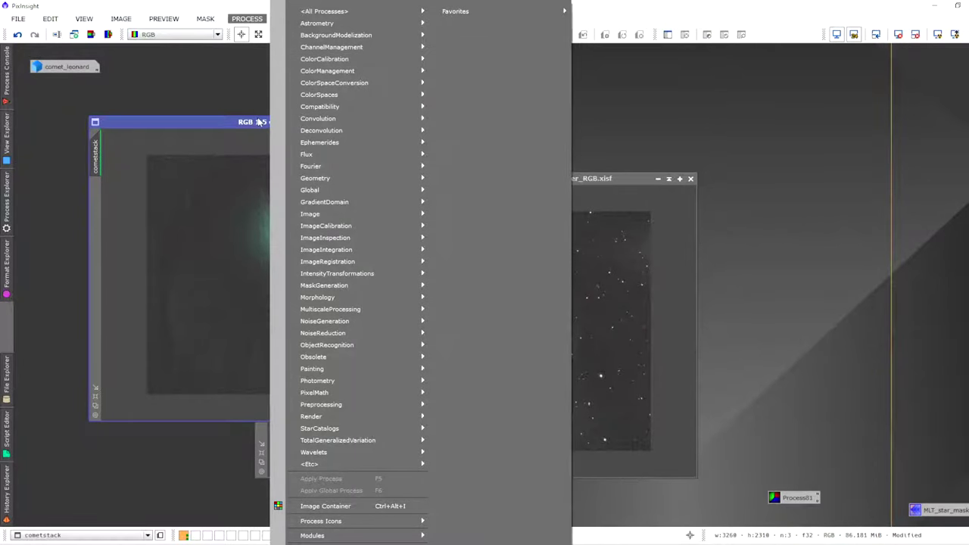
pyautogui.click(259, 121)
pyautogui.click(288, 19)
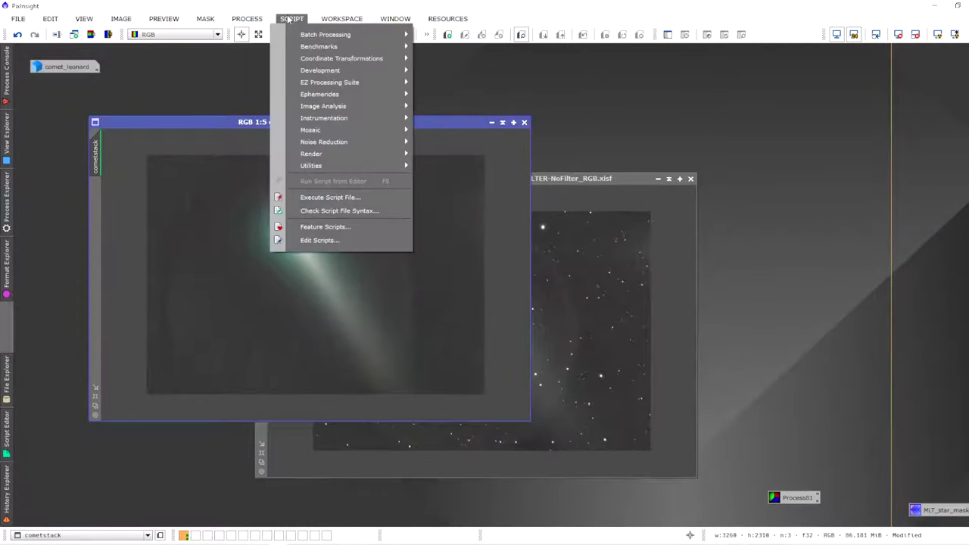
pyautogui.moveTo(351, 171)
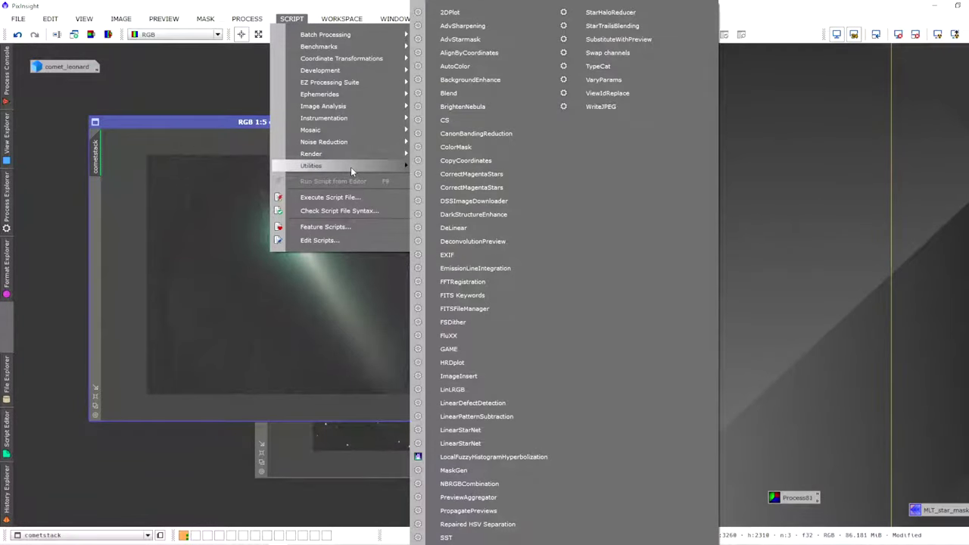
pyautogui.click(454, 67)
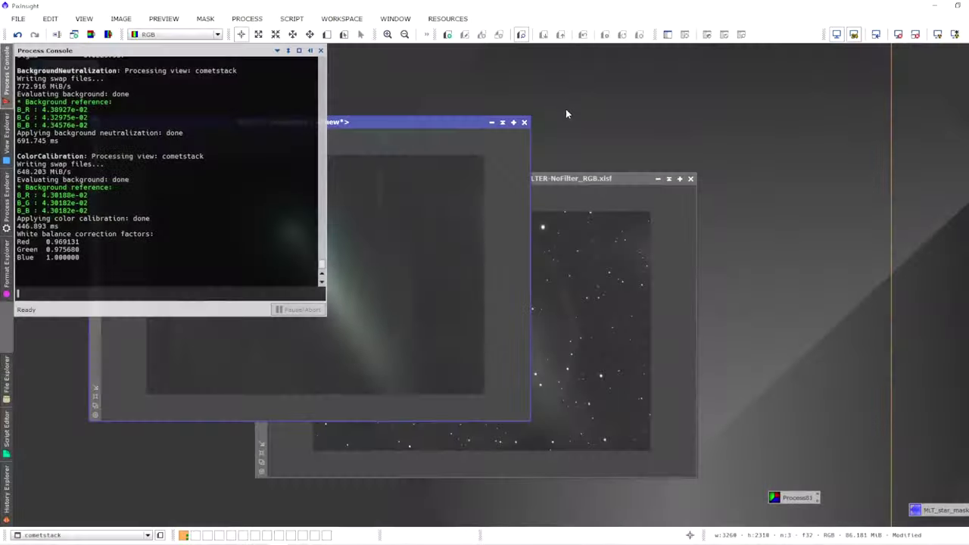
# - Run the AutoColor script on starstack and compare its color with cometstack, leaving starstack in front
pyautogui.click(560, 182)
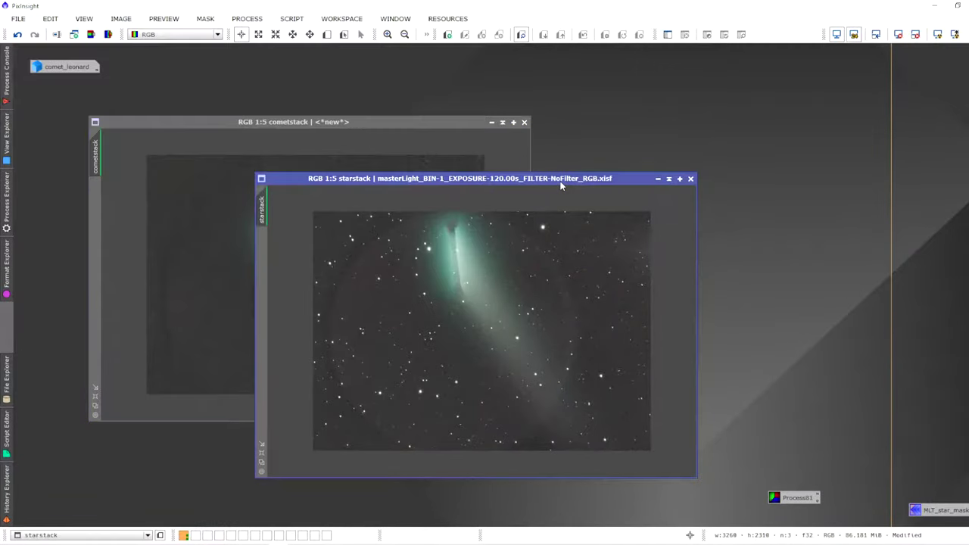
pyautogui.click(294, 19)
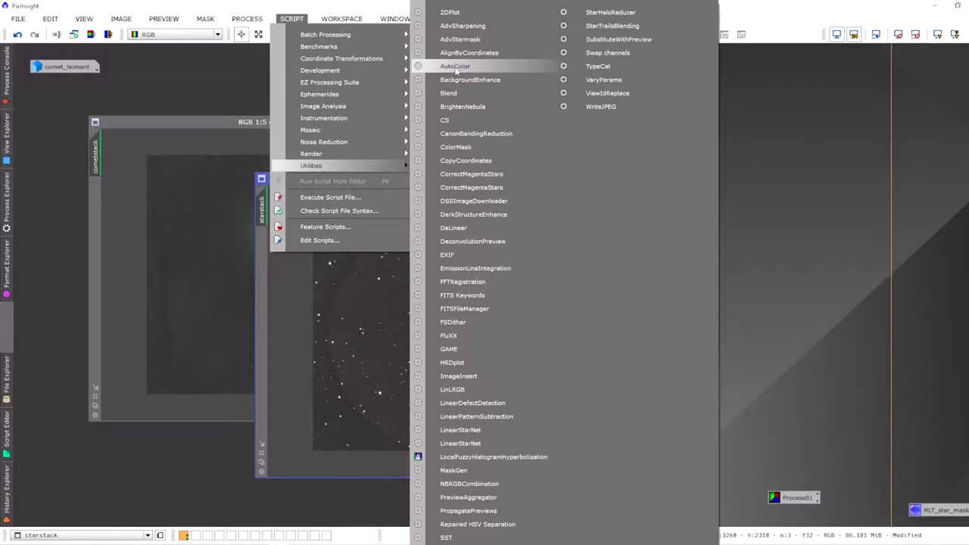
pyautogui.click(458, 67)
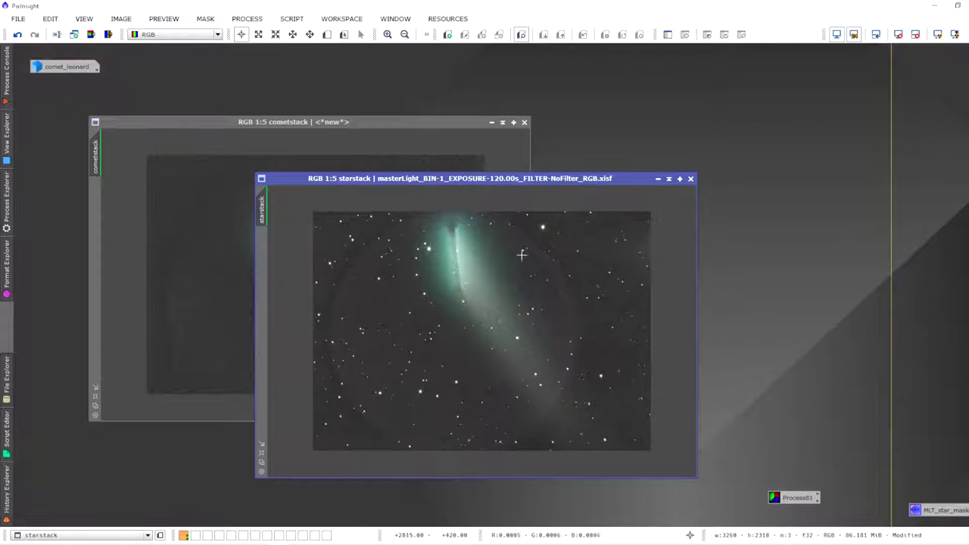
pyautogui.click(211, 130)
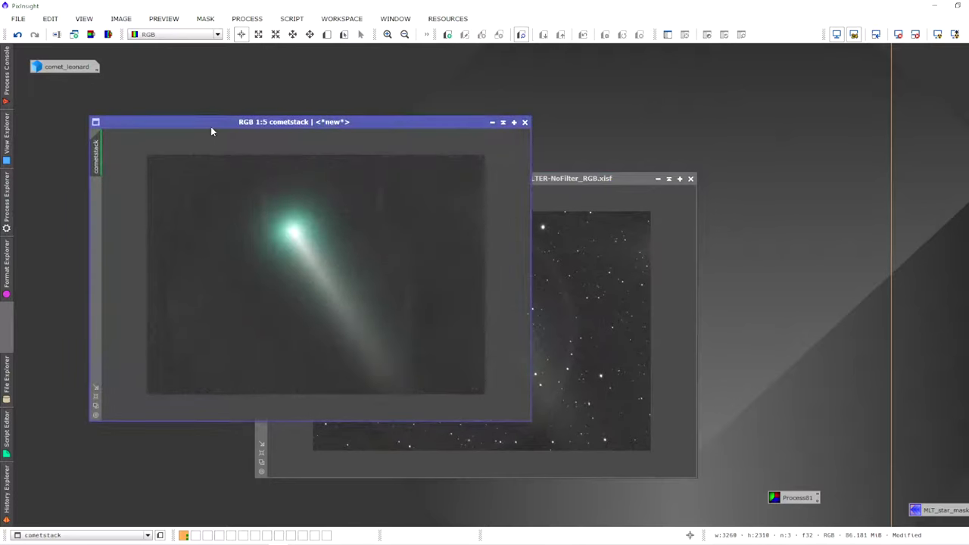
pyautogui.click(554, 183)
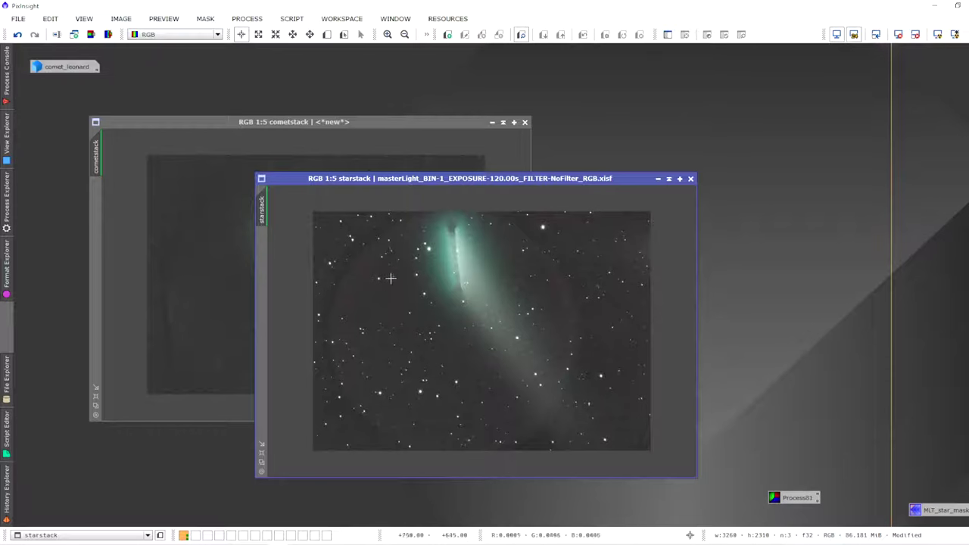
pyautogui.click(185, 121)
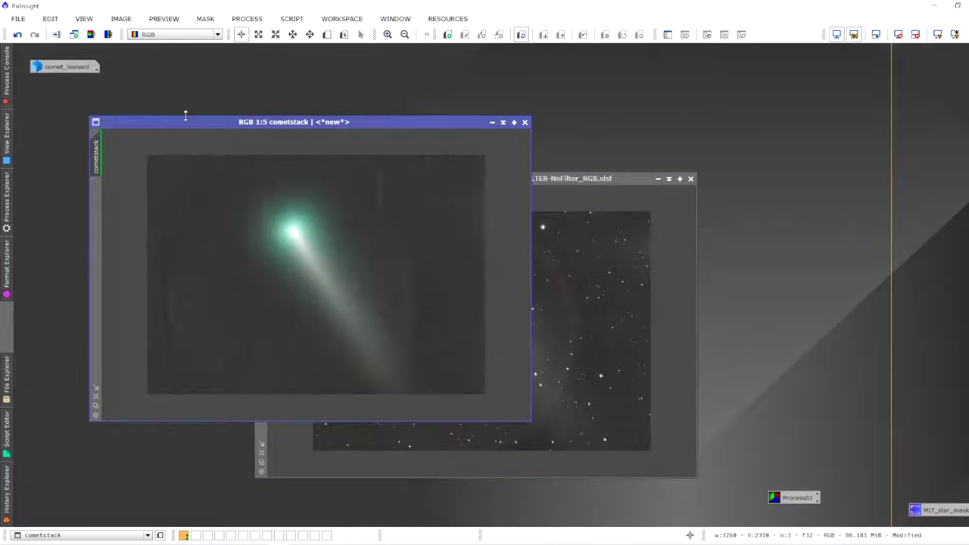
pyautogui.click(598, 248)
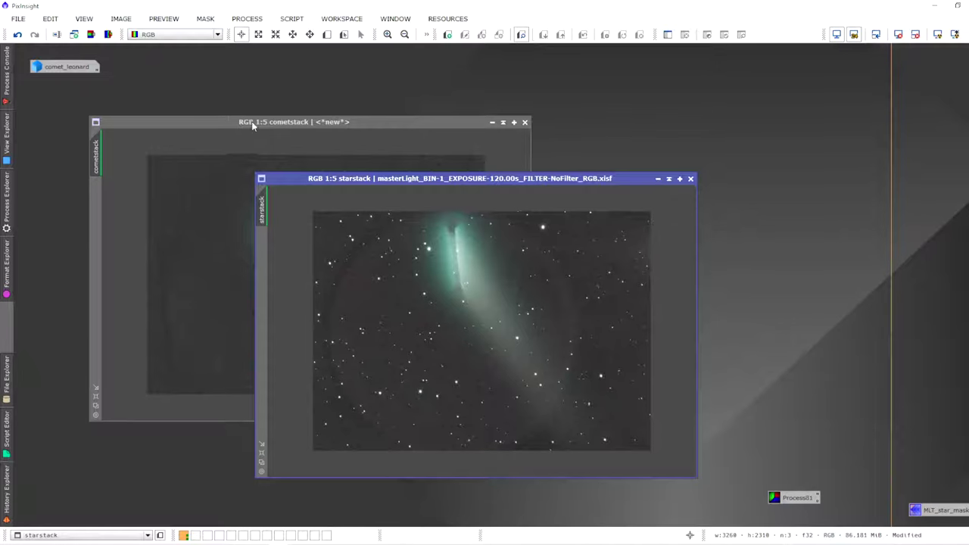
# - Open the LinearFit process and select starstack as its reference image
pyautogui.click(246, 18)
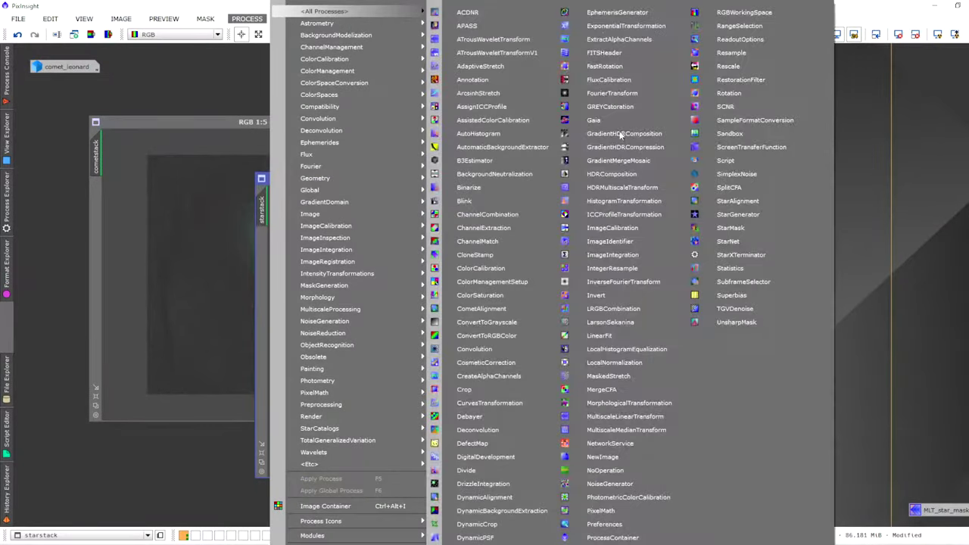
pyautogui.click(610, 335)
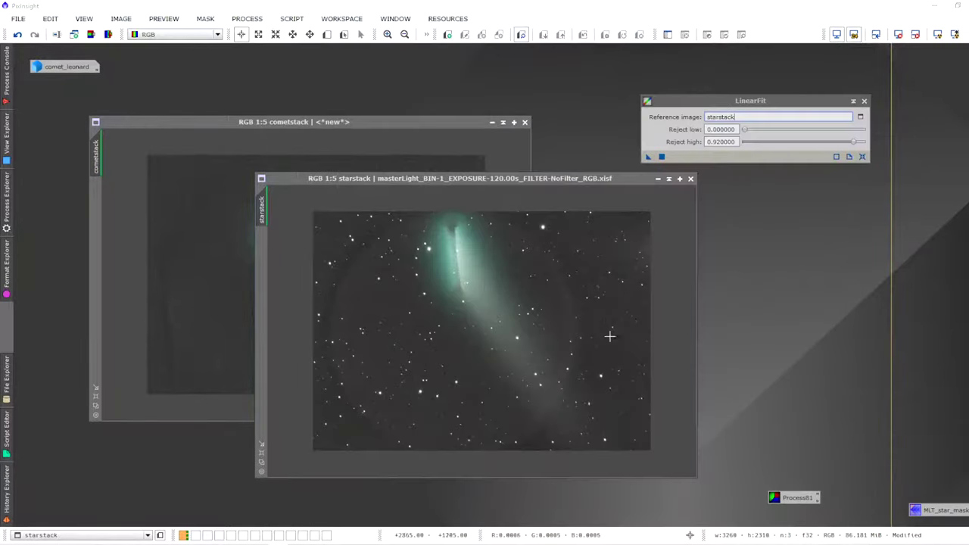
pyautogui.click(859, 116)
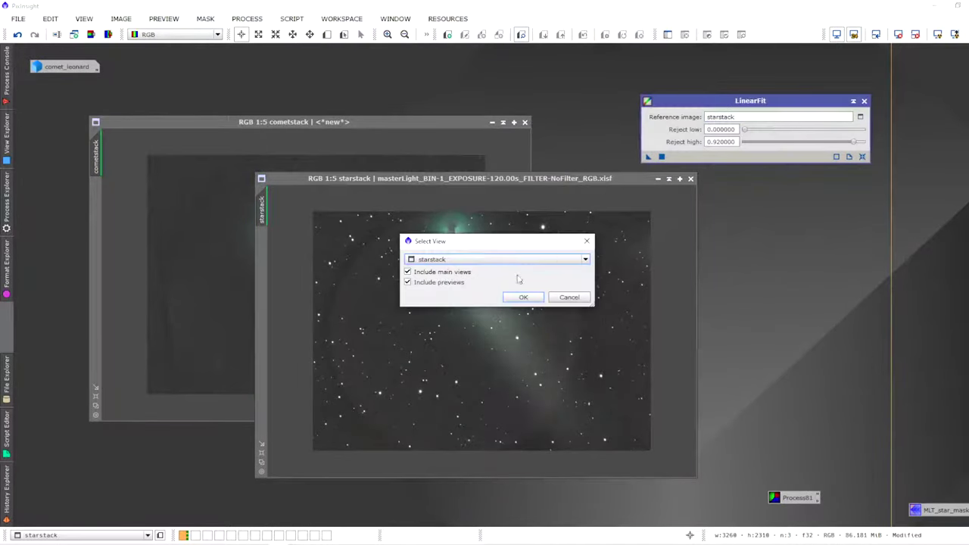
pyautogui.click(499, 259)
pyautogui.click(454, 296)
pyautogui.click(520, 298)
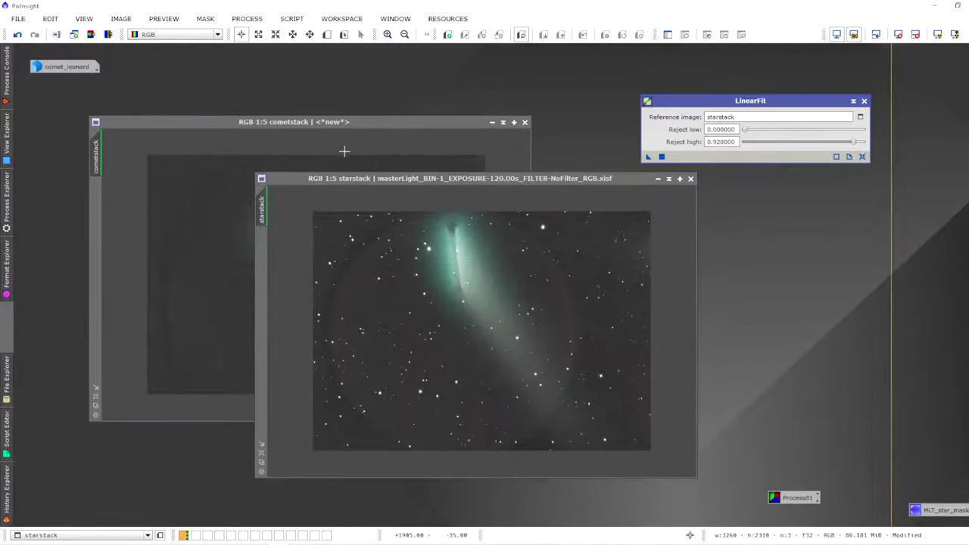
# - Apply the linear fit to cometstack and renew its automatic screen stretch, closing the process and bringing starstack to the front
pyautogui.moveTo(647, 156); pyautogui.dragTo(229, 182)
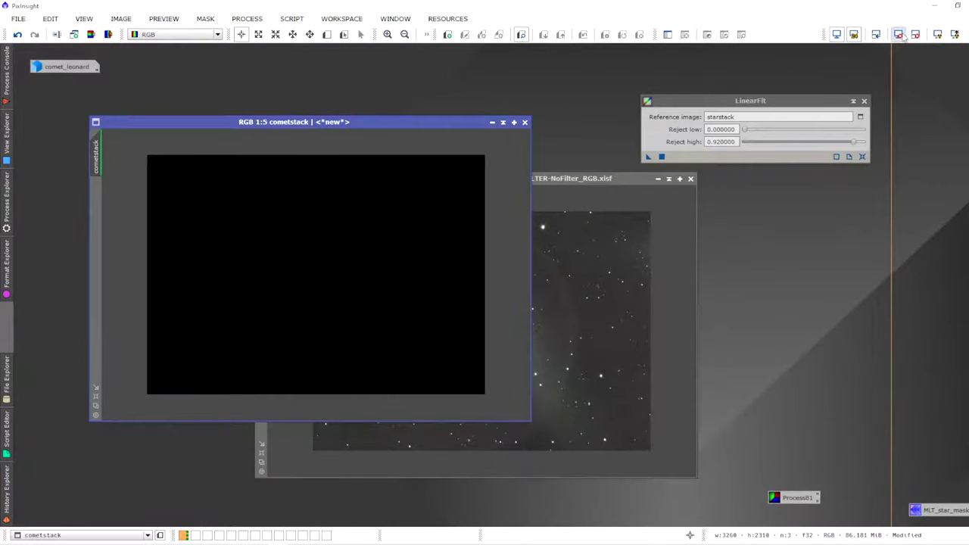
pyautogui.click(936, 35)
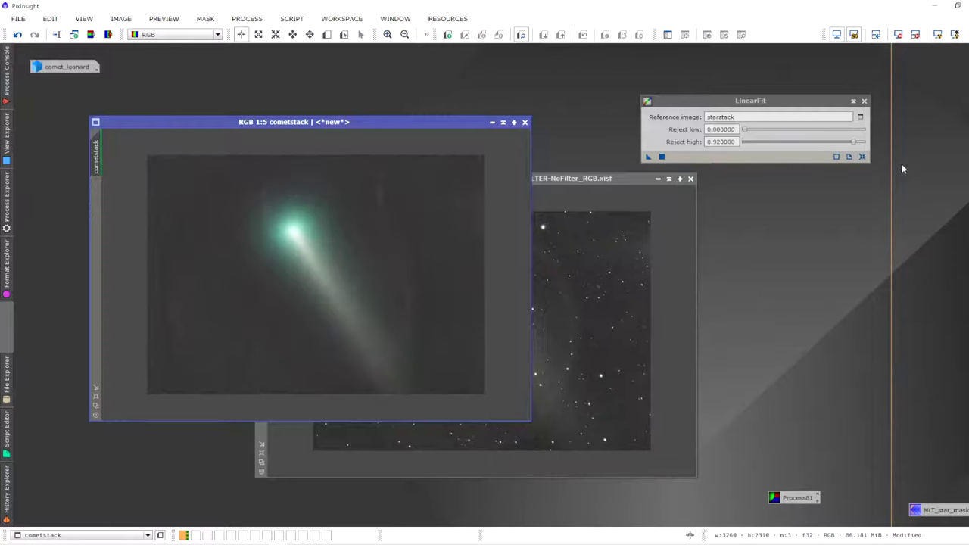
pyautogui.click(864, 102)
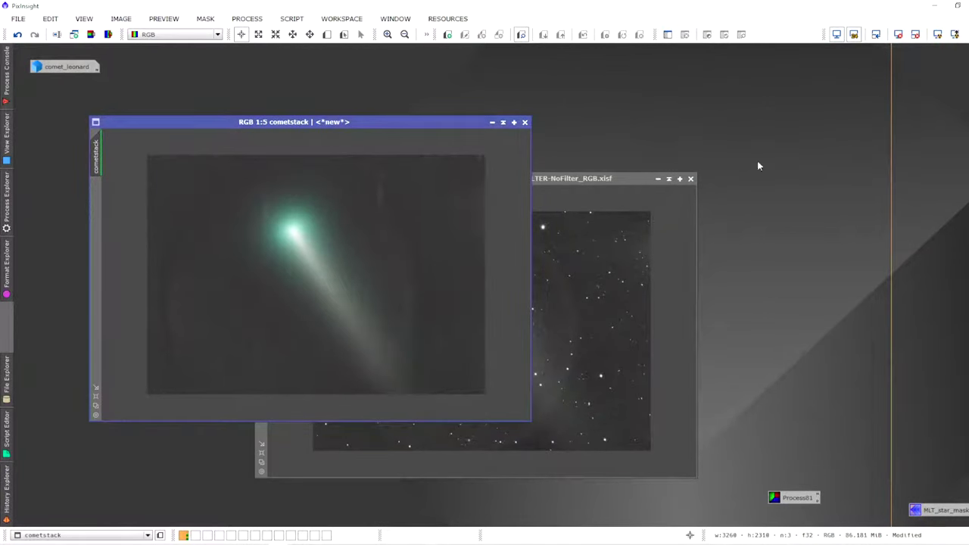
pyautogui.click(550, 180)
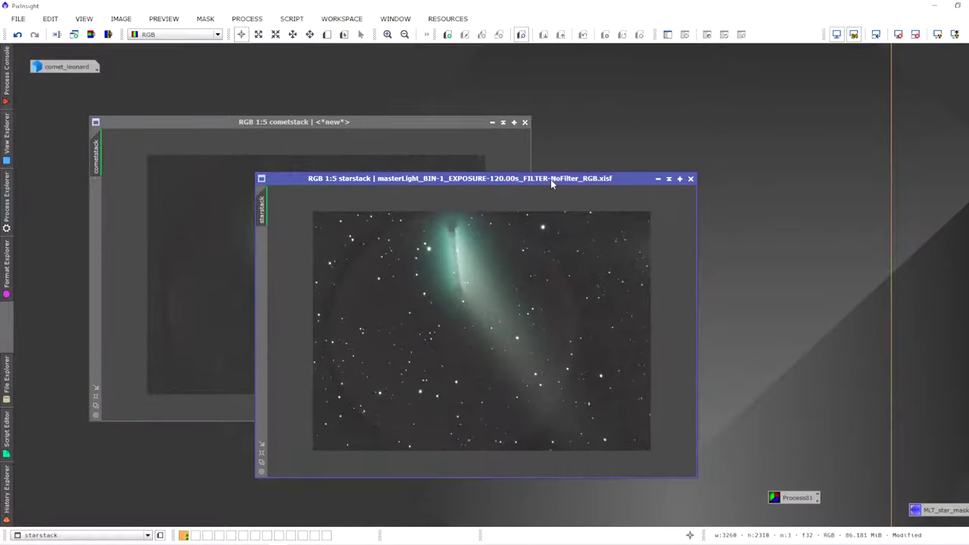
pyautogui.click(414, 125)
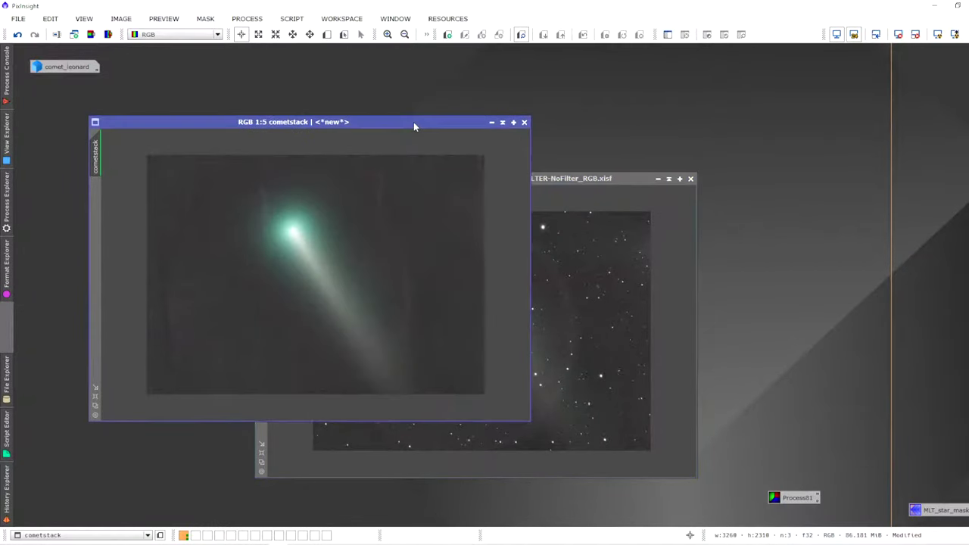
pyautogui.click(550, 180)
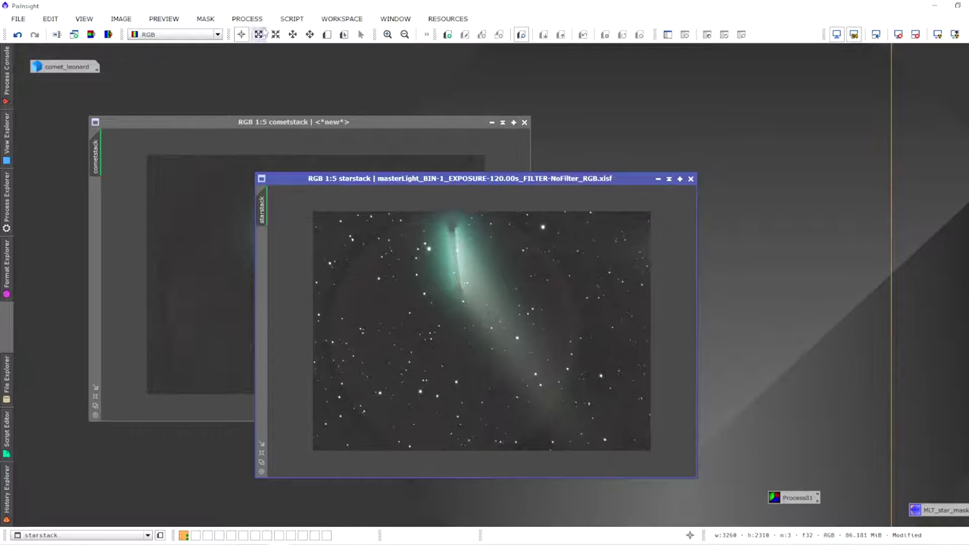
pyautogui.click(259, 20)
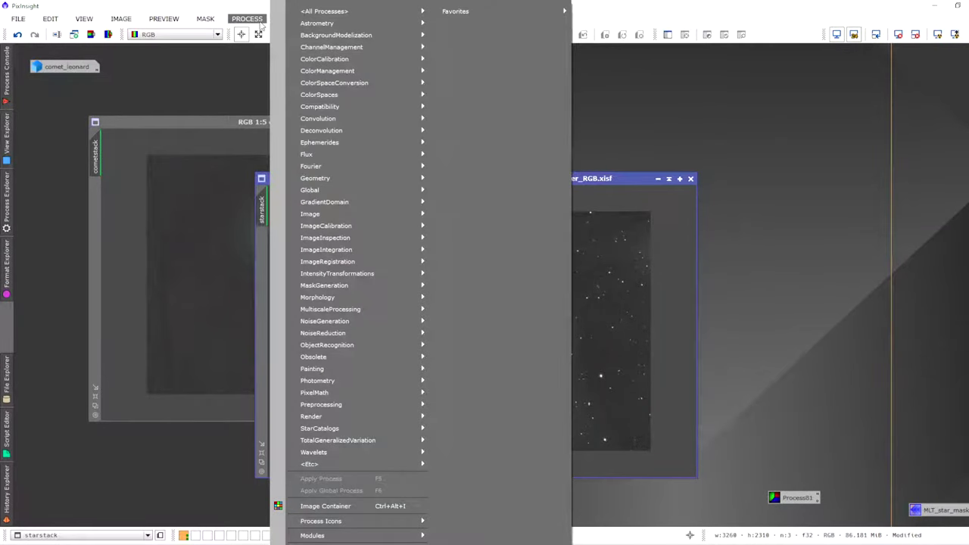
pyautogui.moveTo(378, 286)
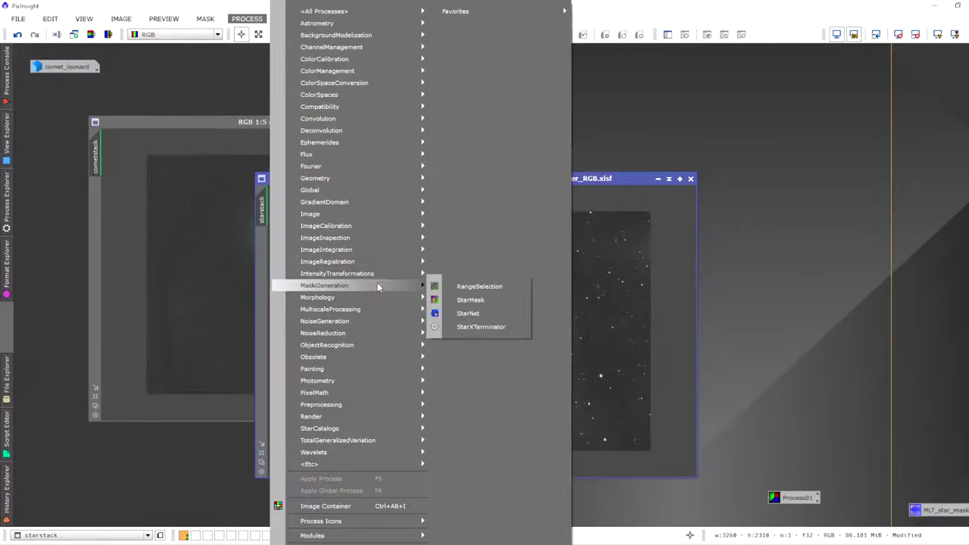
pyautogui.click(488, 300)
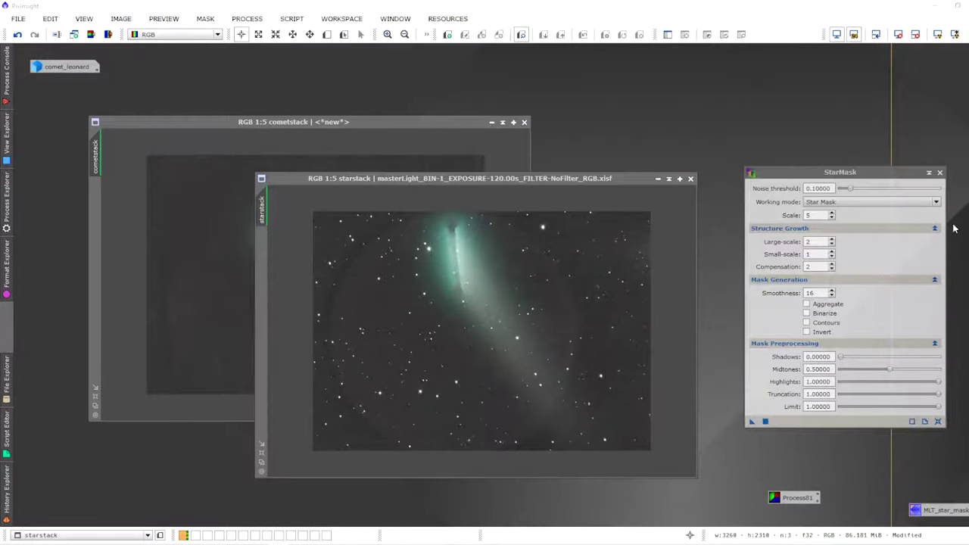
pyautogui.click(939, 172)
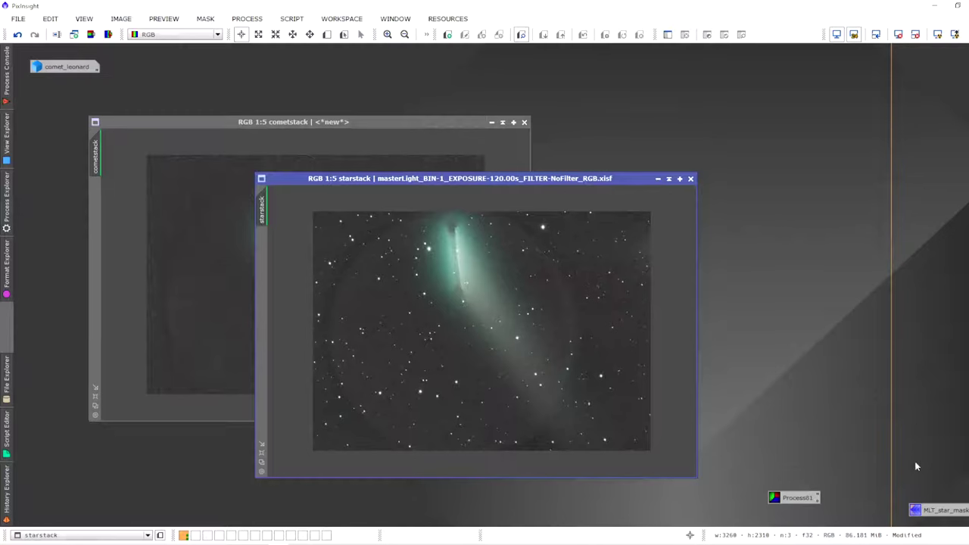
# - Load the saved MLT_star_mask process settings and extract starstack's luminance into a separate grayscale image, placed clear of the process window
pyautogui.doubleClick(928, 512)
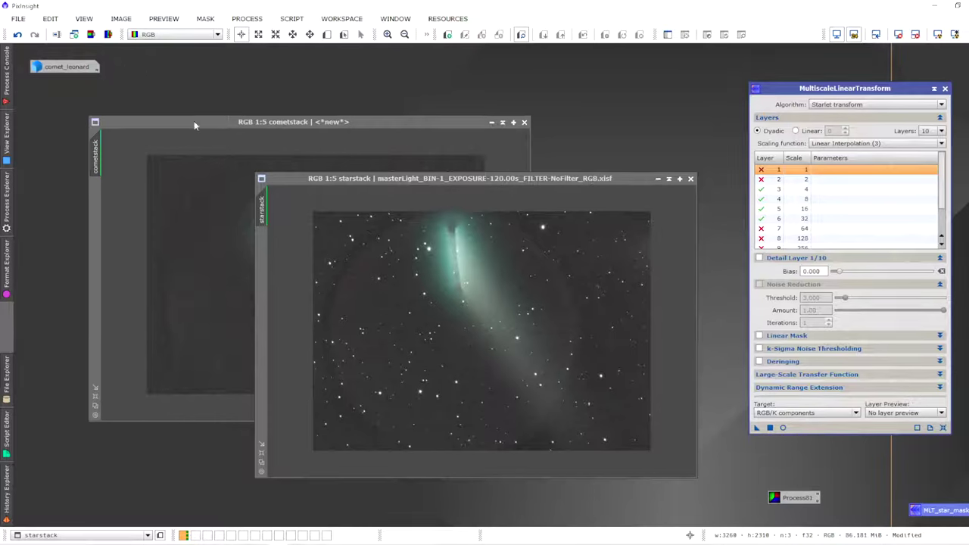
pyautogui.click(90, 34)
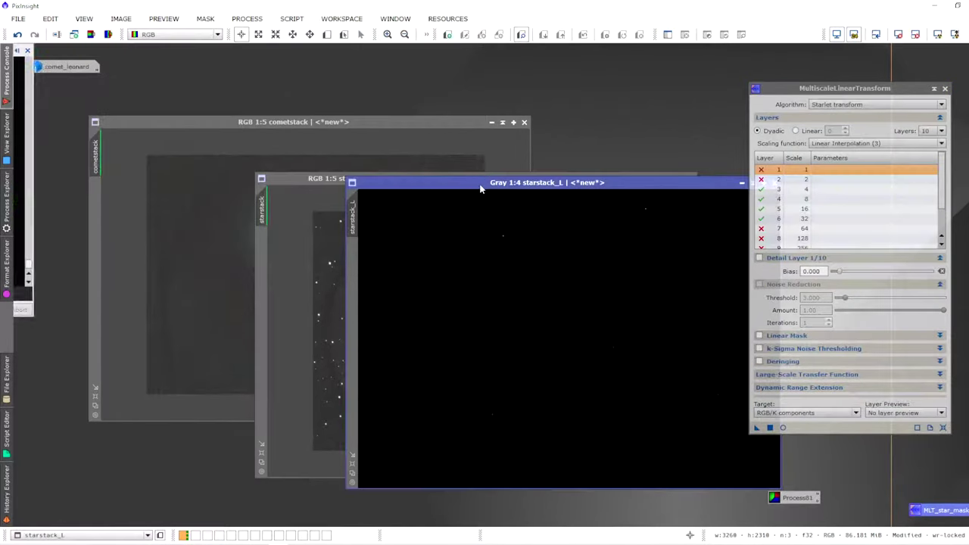
pyautogui.moveTo(453, 179); pyautogui.dragTo(312, 90)
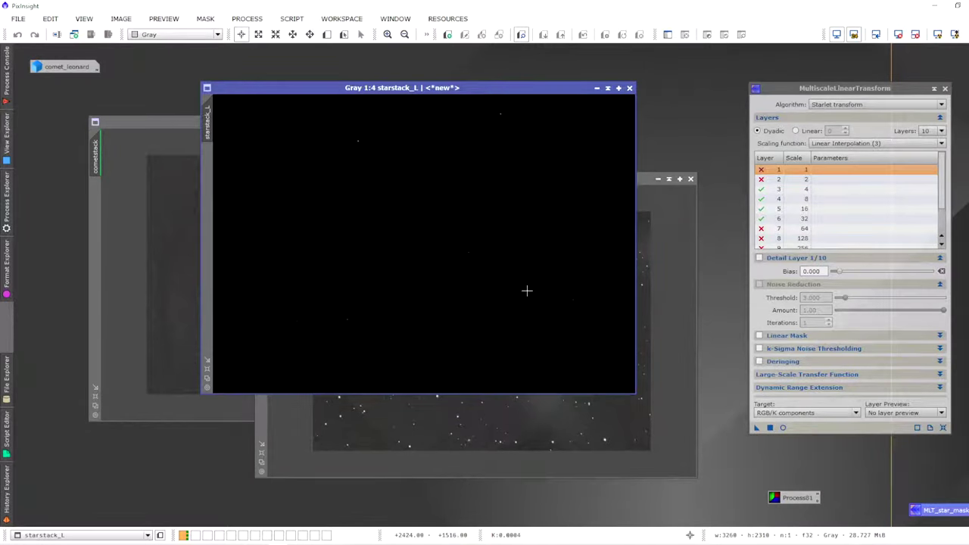
# - Stretch the extracted luminance image with EZ Soft Stretch at its preset options, and isolate its stars with the loaded MultiscaleLinearTransform settings
pyautogui.click(293, 19)
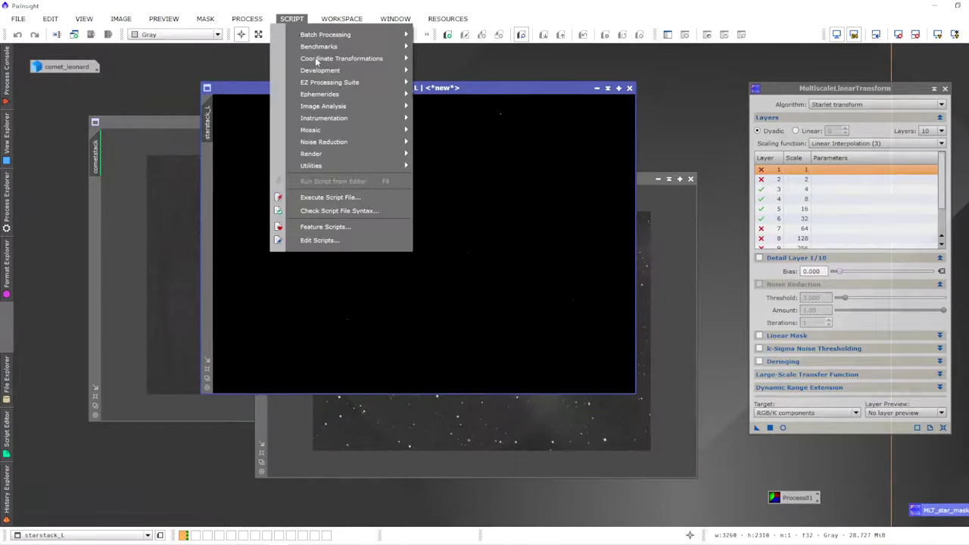
pyautogui.moveTo(332, 82)
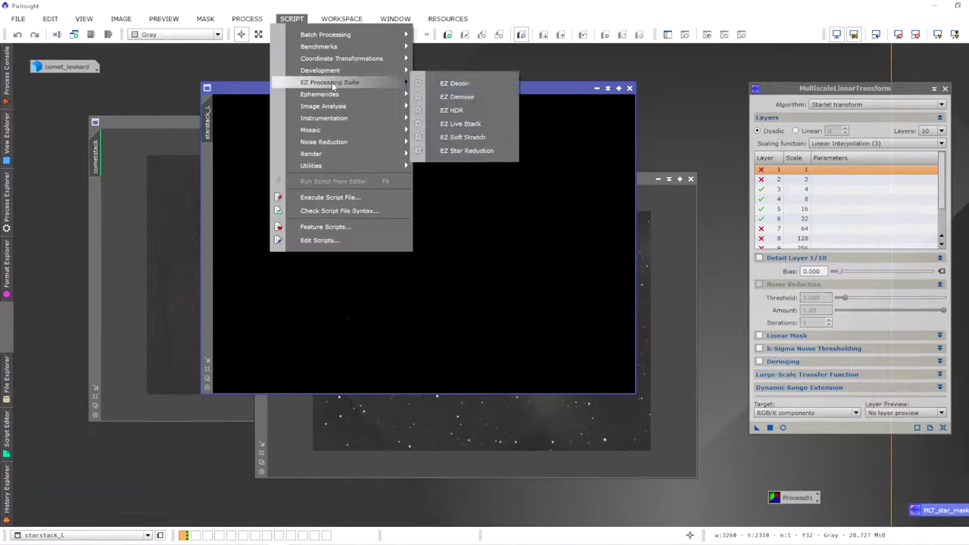
pyautogui.click(480, 140)
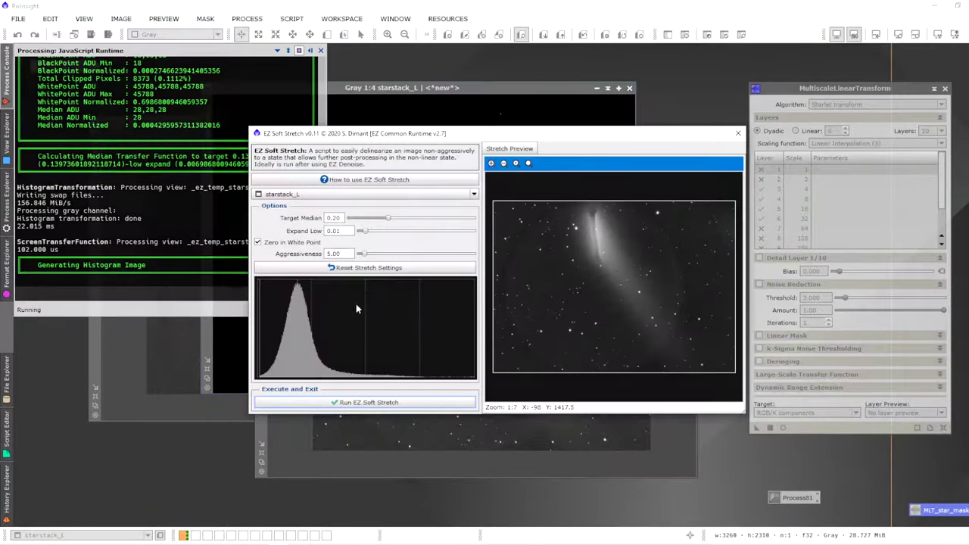
pyautogui.click(349, 403)
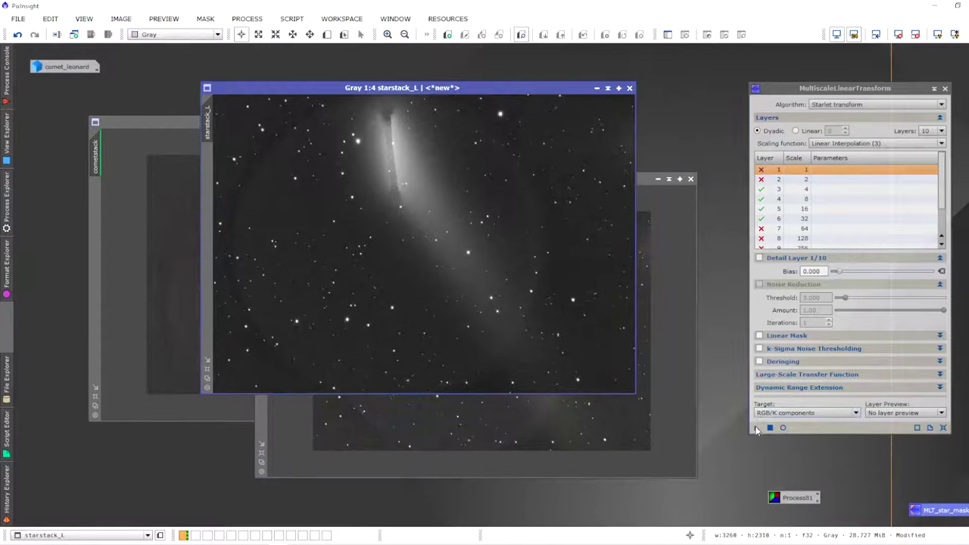
pyautogui.moveTo(756, 429); pyautogui.dragTo(409, 263)
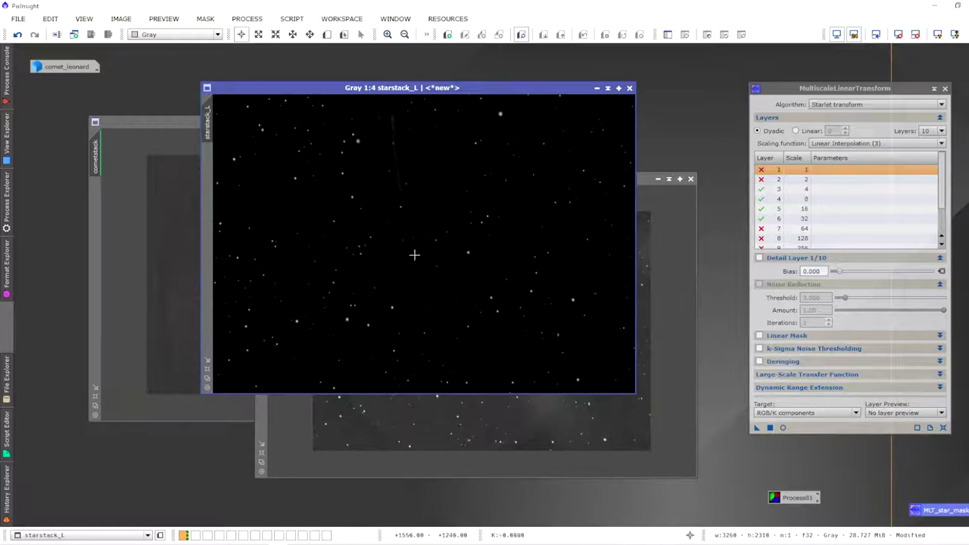
pyautogui.click(945, 89)
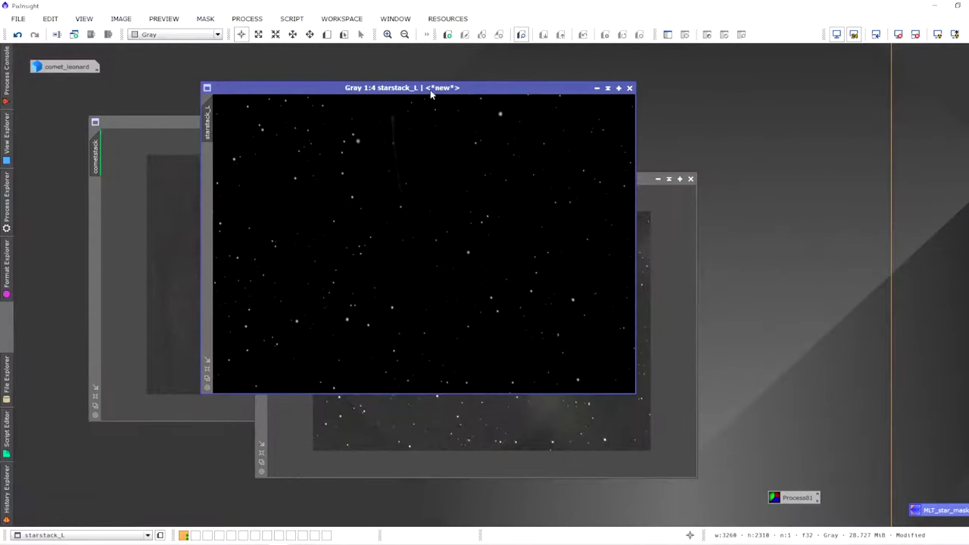
# - Open the Binarize process for starstack_L, reset it to its default threshold and start a real-time preview
pyautogui.moveTo(430, 89); pyautogui.dragTo(415, 89)
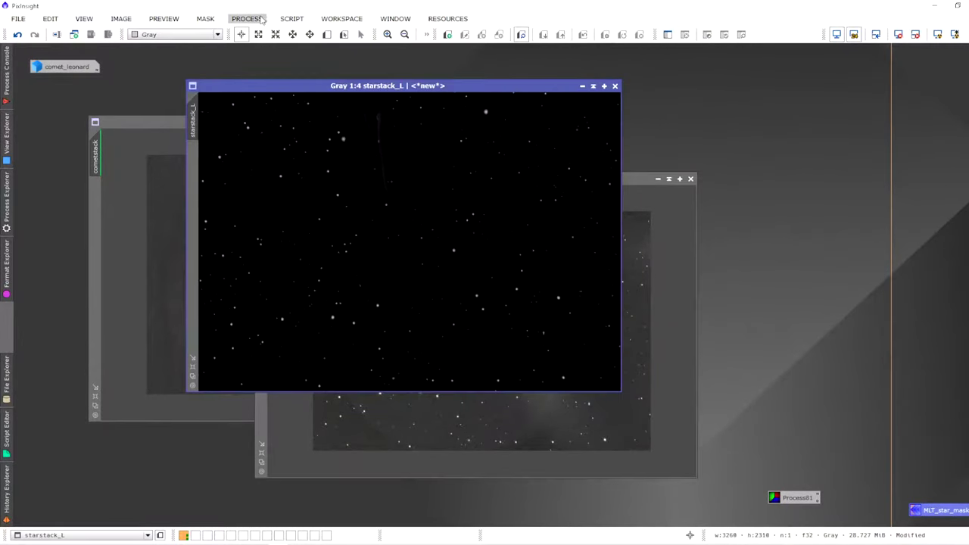
pyautogui.click(247, 18)
pyautogui.moveTo(308, 13)
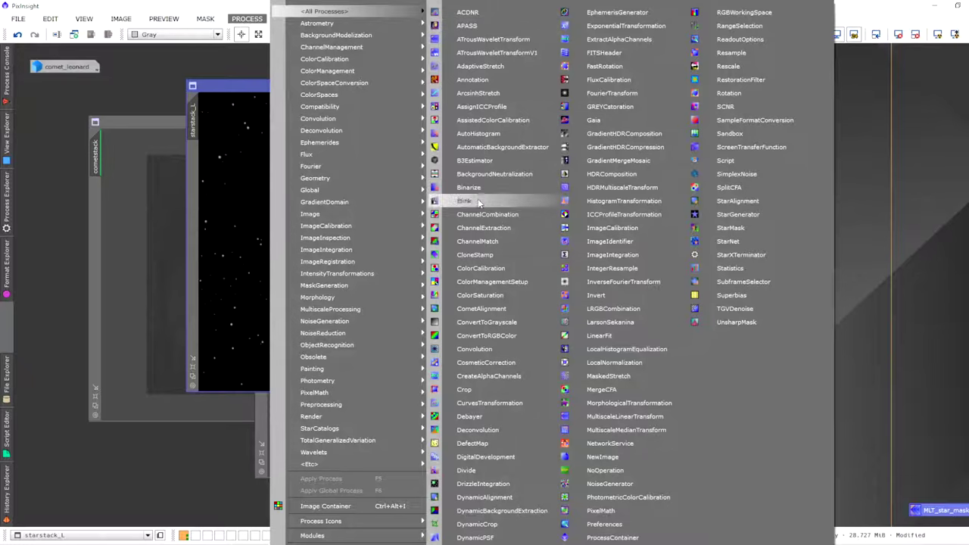
pyautogui.click(477, 187)
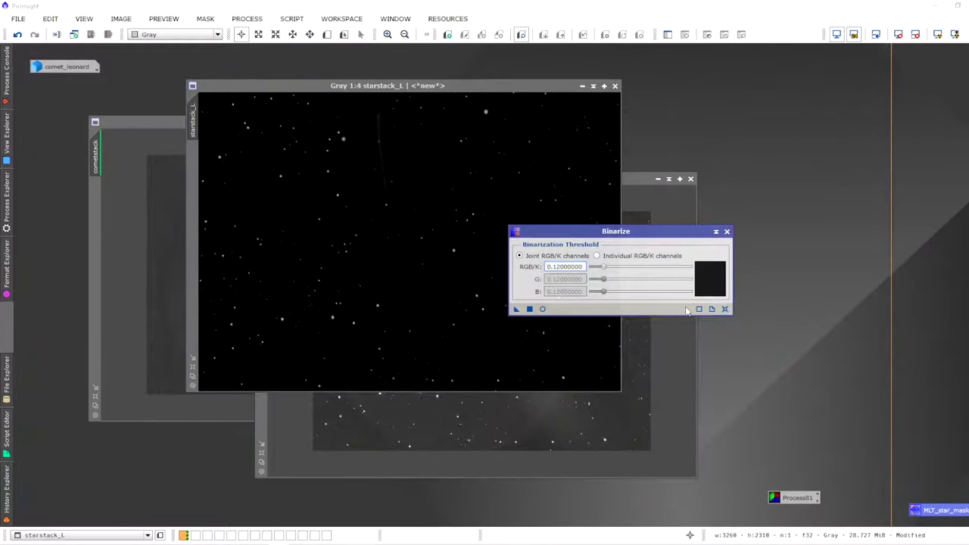
pyautogui.click(725, 309)
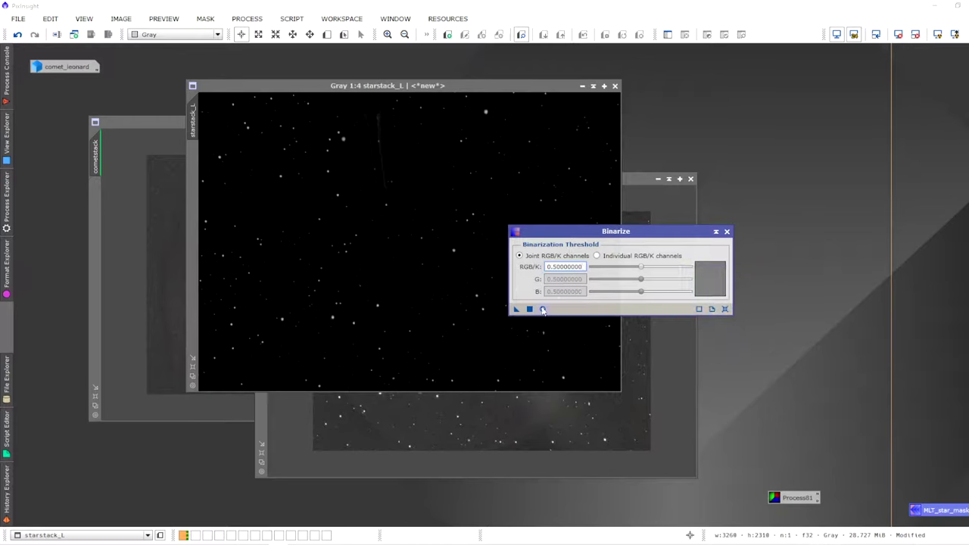
pyautogui.click(541, 309)
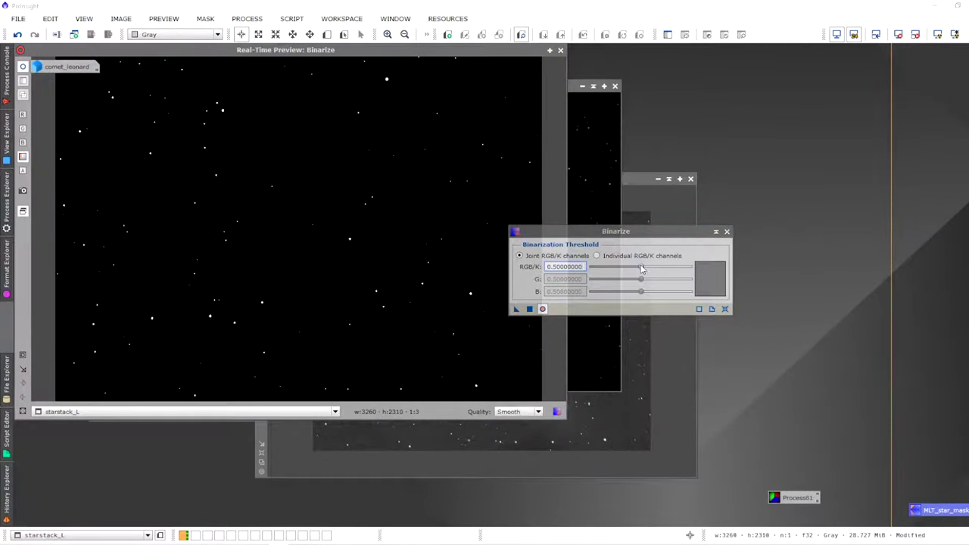
# - Binarize starstack_L with a joint RGB/K threshold of 0.15, and close the process and its real-time preview
pyautogui.moveTo(641, 267); pyautogui.dragTo(596, 278)
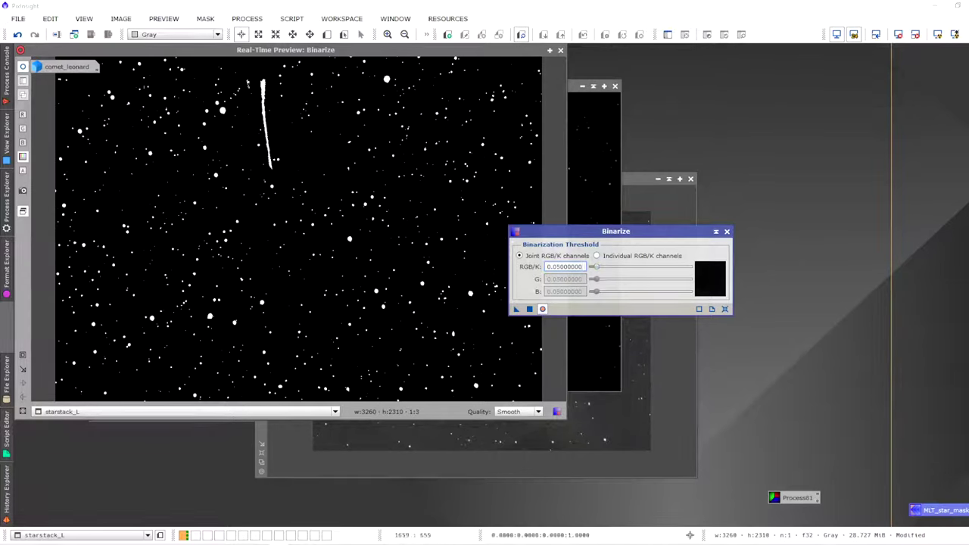
pyautogui.moveTo(596, 268); pyautogui.dragTo(607, 268)
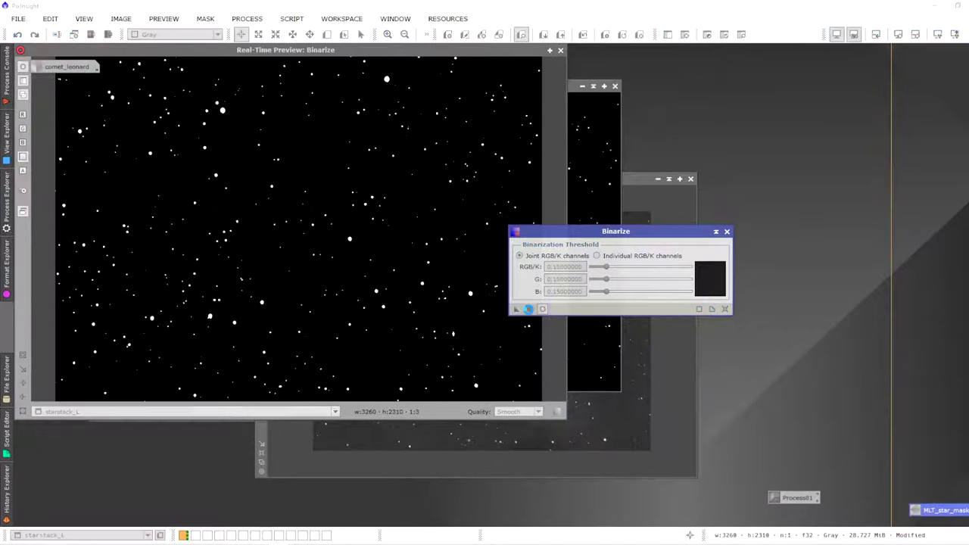
pyautogui.click(727, 232)
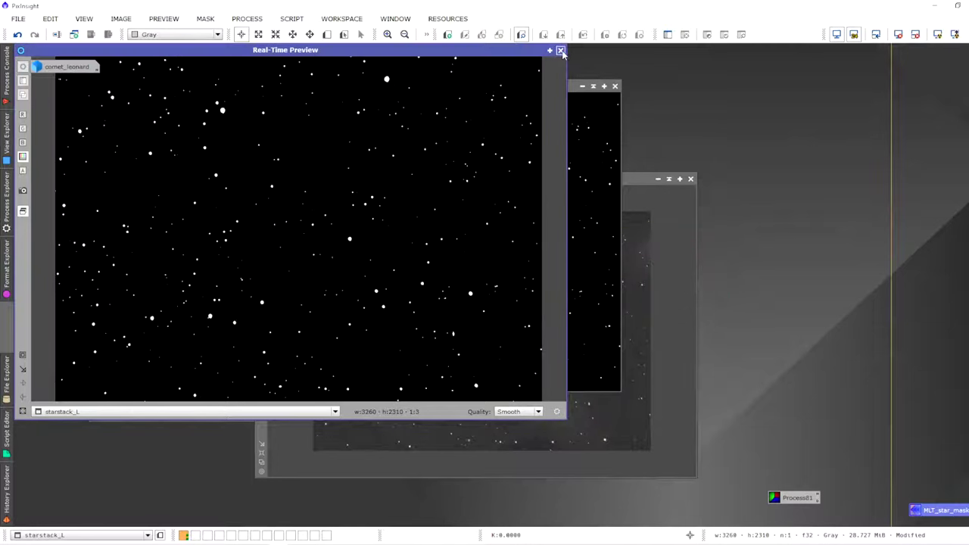
pyautogui.click(561, 51)
pyautogui.moveTo(540, 87)
pyautogui.mouseDown()
pyautogui.moveTo(519, 87)
pyautogui.moveTo(548, 83)
pyautogui.mouseUp()
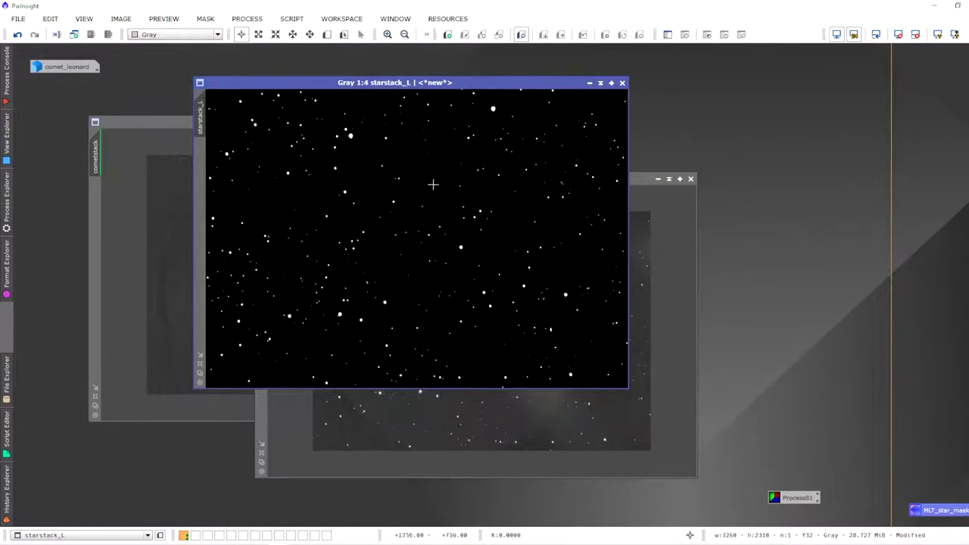
# - Soften the binarized stars in starstack_L by applying a parametric Convolution with a StdDev of 4.00
pyautogui.scroll(5, 361, 151)
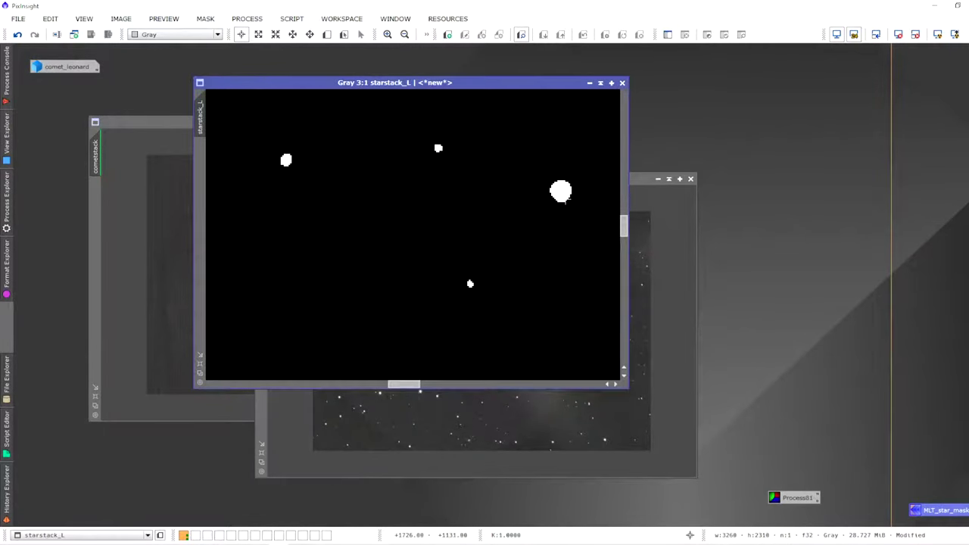
pyautogui.click(243, 20)
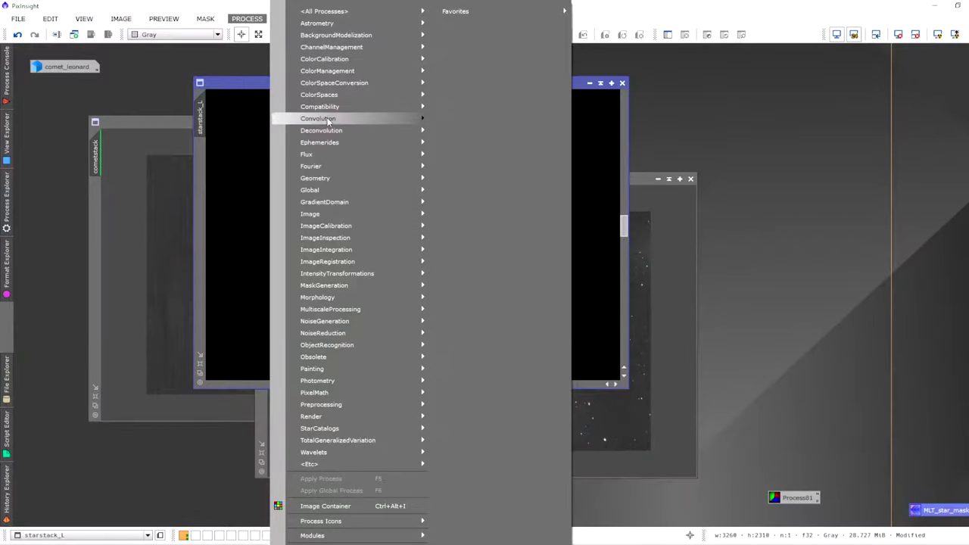
pyautogui.moveTo(327, 120)
pyautogui.click(466, 119)
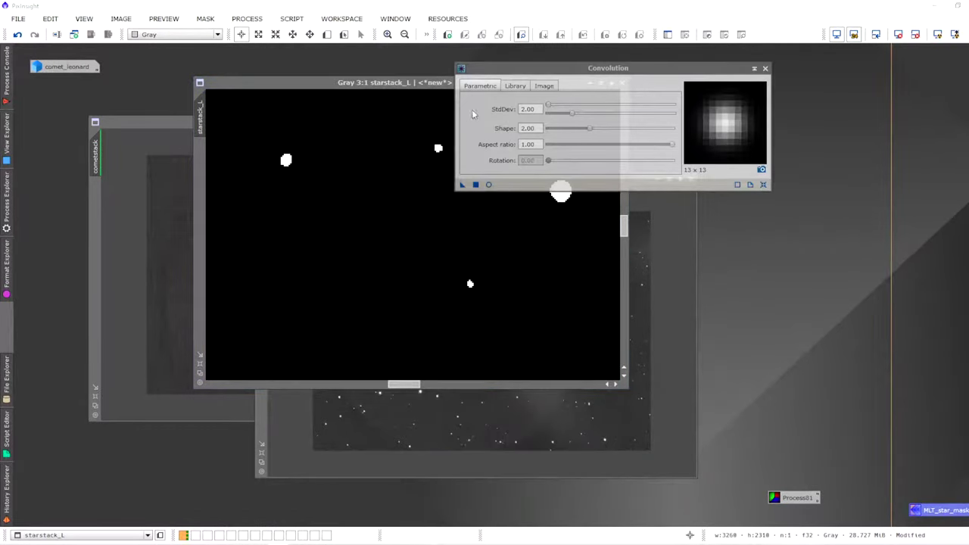
pyautogui.click(538, 111)
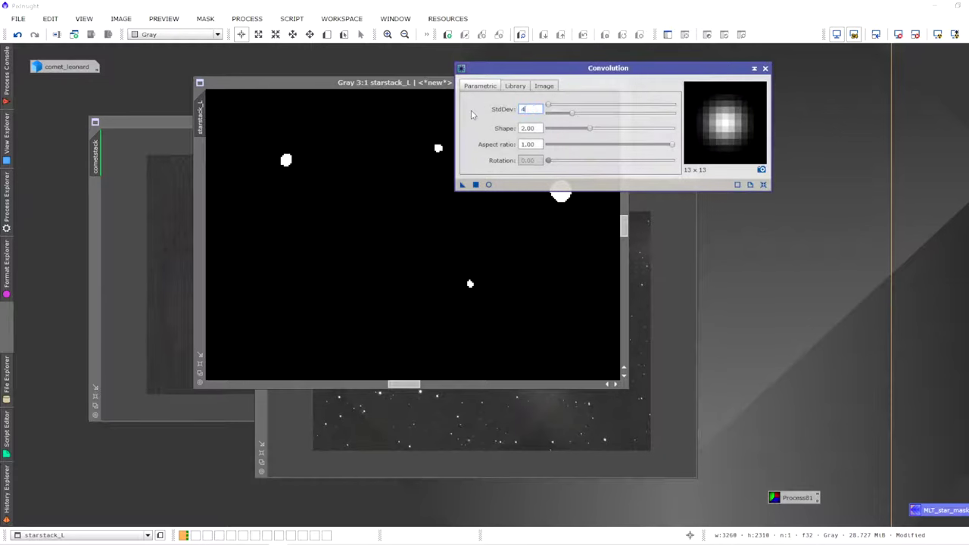
pyautogui.press('Return')
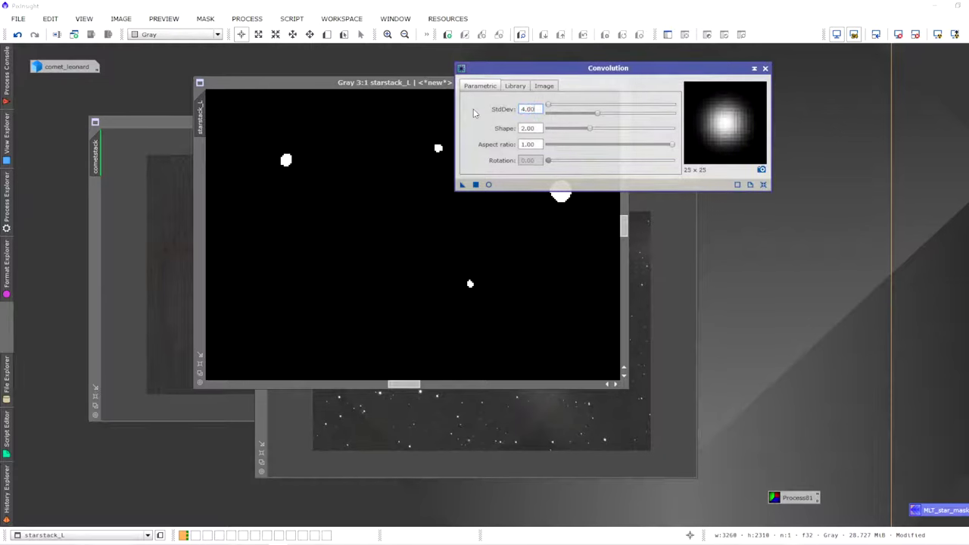
pyautogui.moveTo(463, 186); pyautogui.dragTo(346, 211)
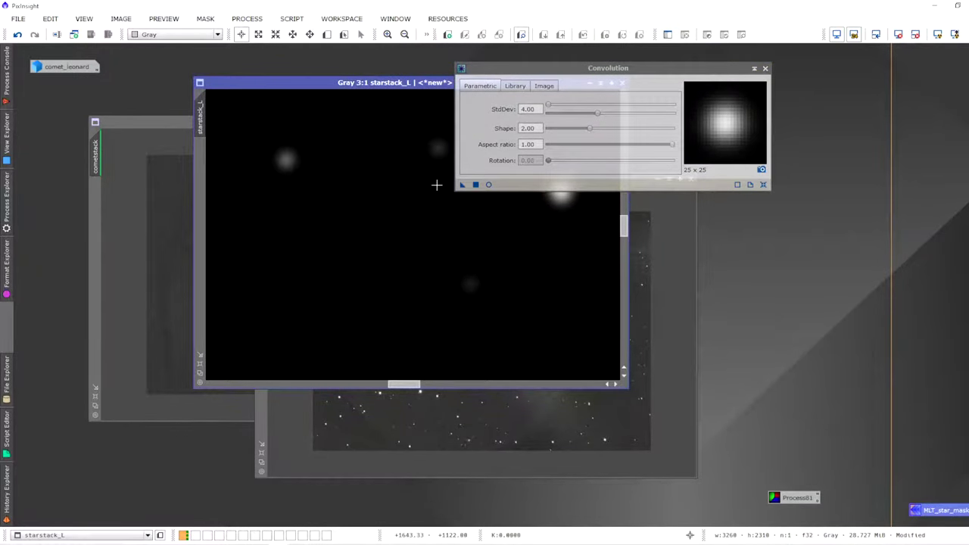
# - Examine the softened star edges across starstack_L both close up and as a whole, closing the Convolution process
pyautogui.scroll(-2, 436, 185)
pyautogui.scroll(-1, 436, 185)
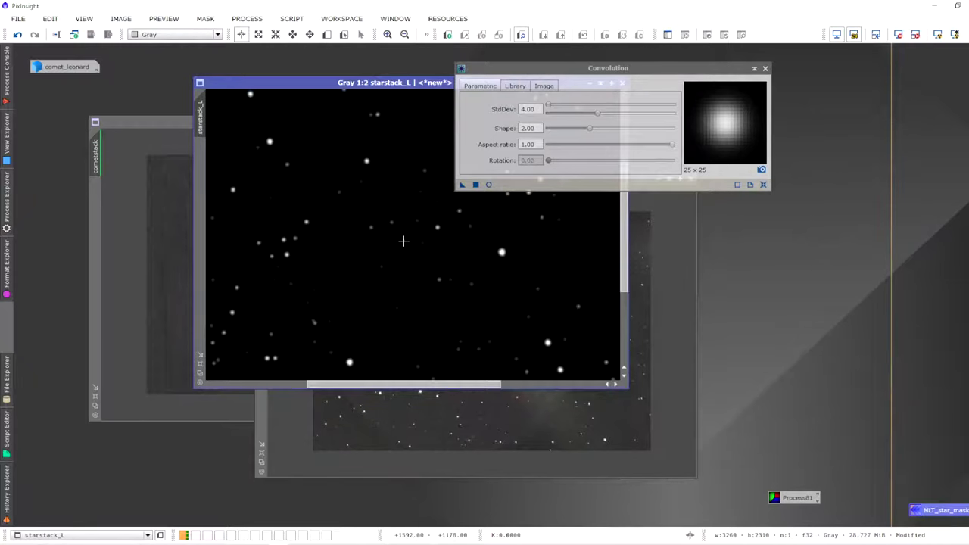
pyautogui.scroll(1, 403, 240)
pyautogui.click(482, 387)
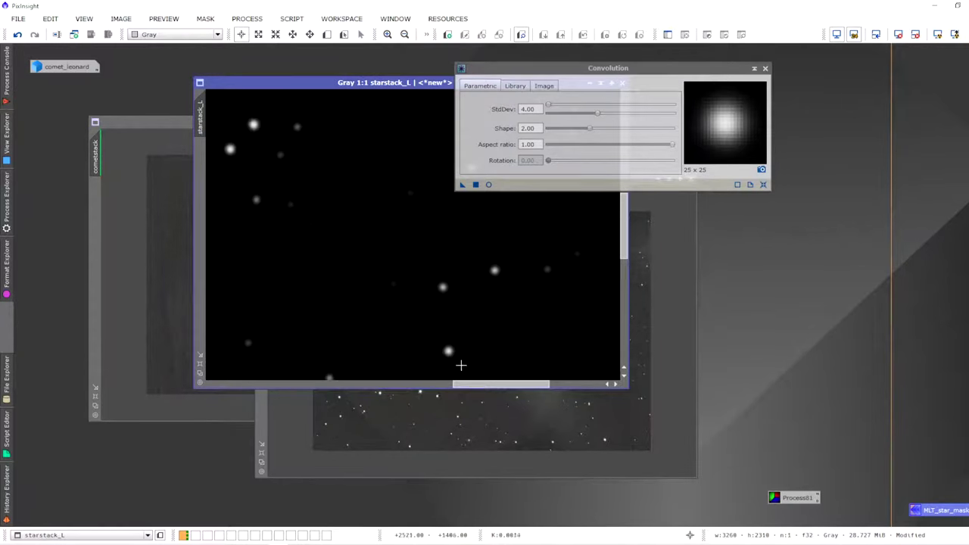
pyautogui.moveTo(502, 384); pyautogui.dragTo(448, 385)
pyautogui.scroll(-6, 379, 264)
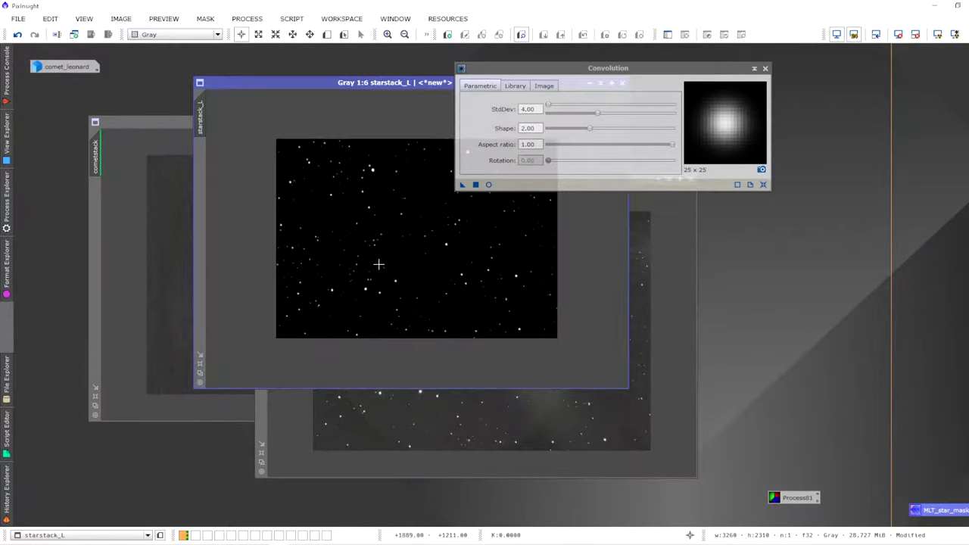
pyautogui.scroll(3, 379, 264)
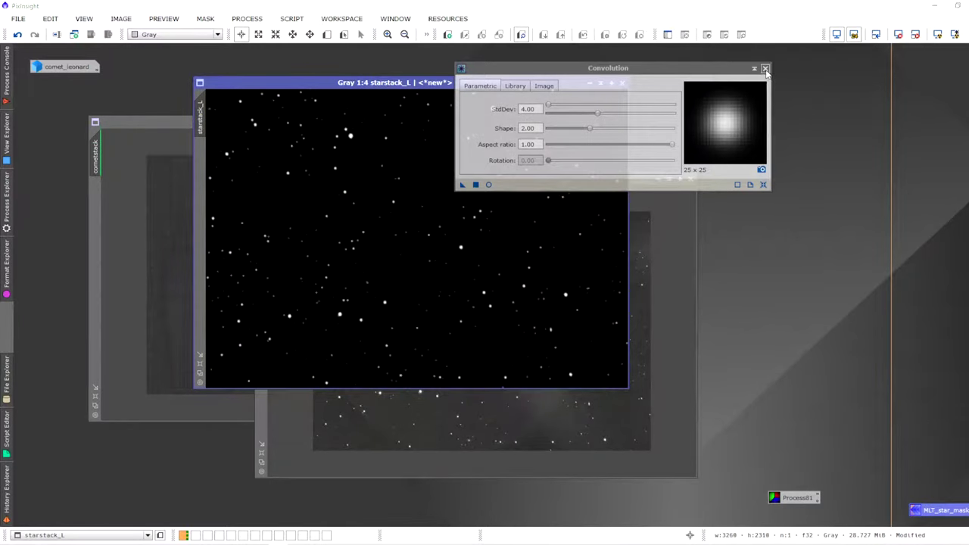
pyautogui.click(764, 68)
# - Rename the starstack_L image as starmask, minimize it and park its icon in an empty area of the workspace
pyautogui.doubleClick(203, 125)
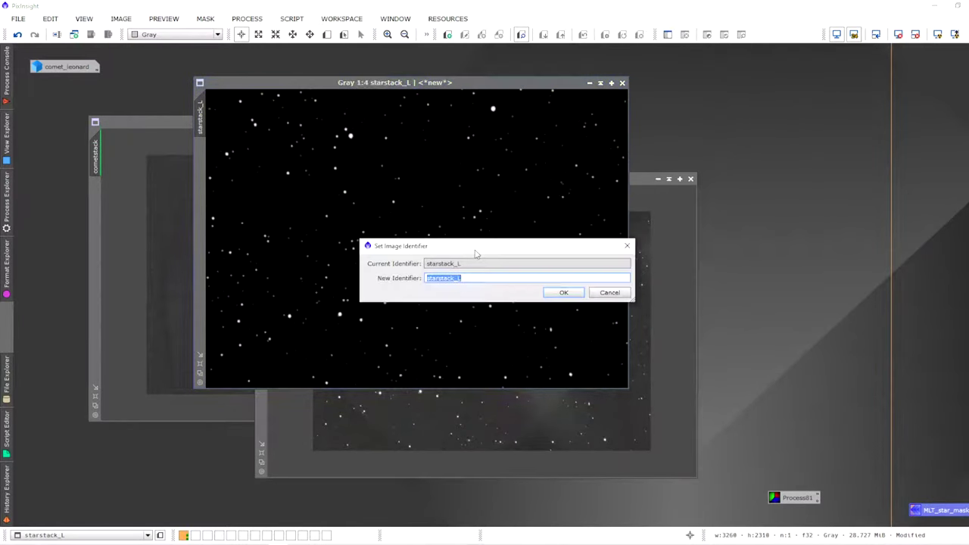
pyautogui.write('s')
pyautogui.press('Return')
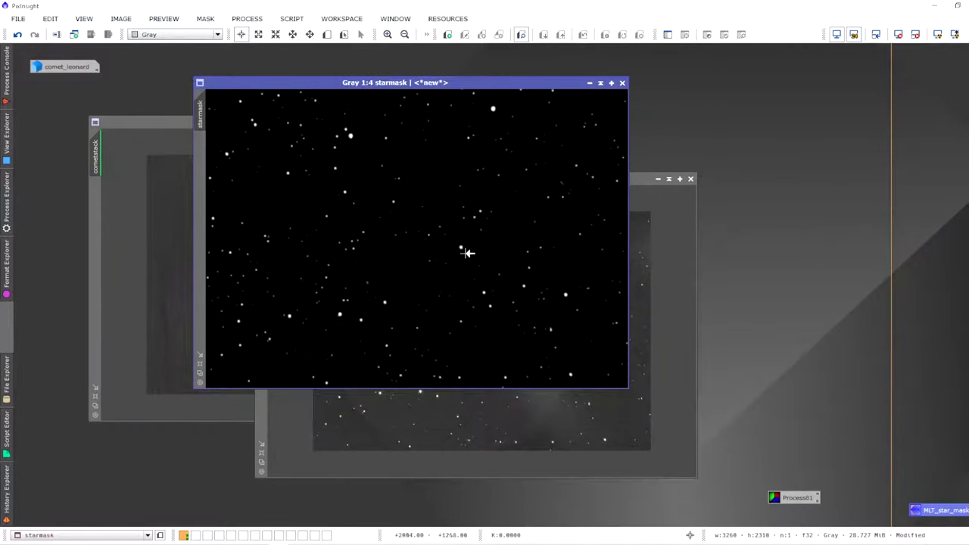
pyautogui.click(590, 83)
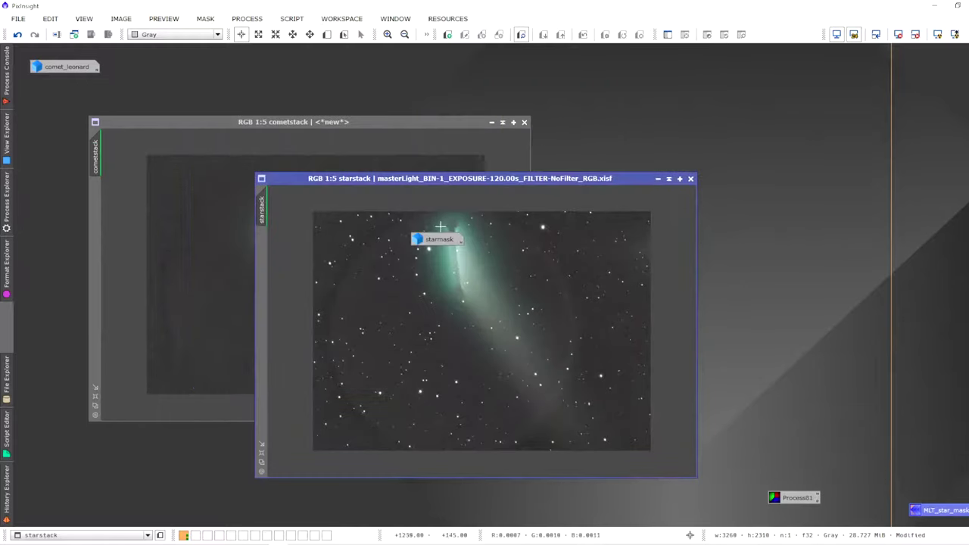
pyautogui.moveTo(432, 236); pyautogui.dragTo(855, 59)
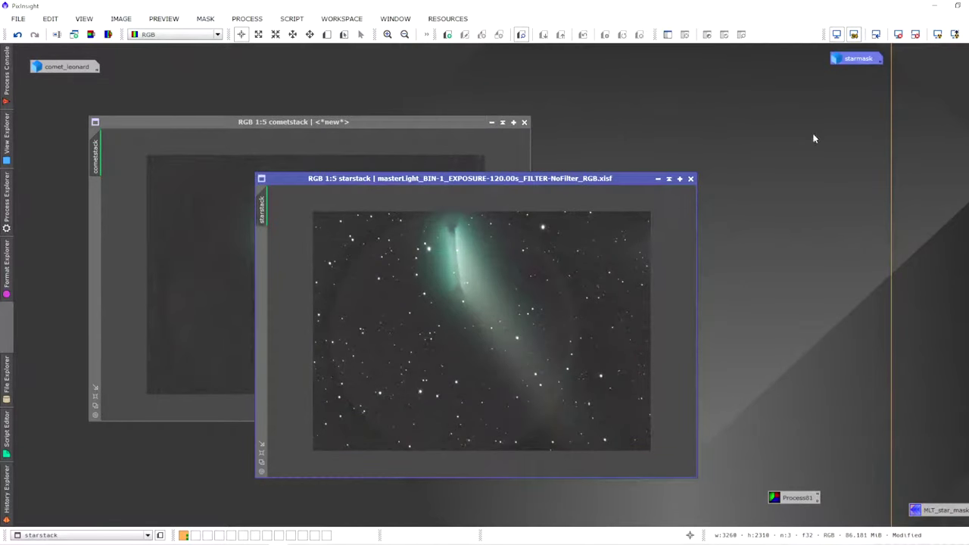
# - Remove the screen stretch from both cometstack and starstack so they display as linear images
pyautogui.click(382, 123)
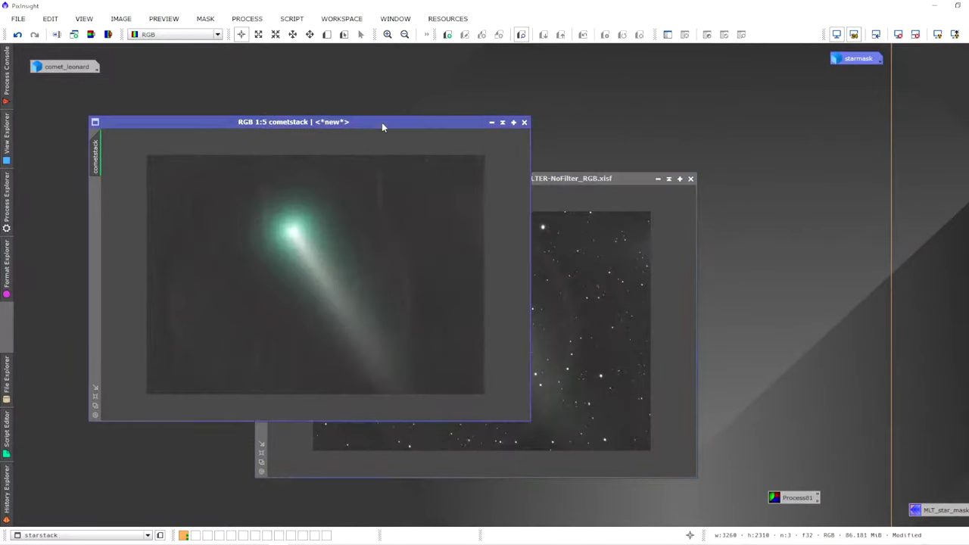
pyautogui.click(898, 34)
pyautogui.click(582, 179)
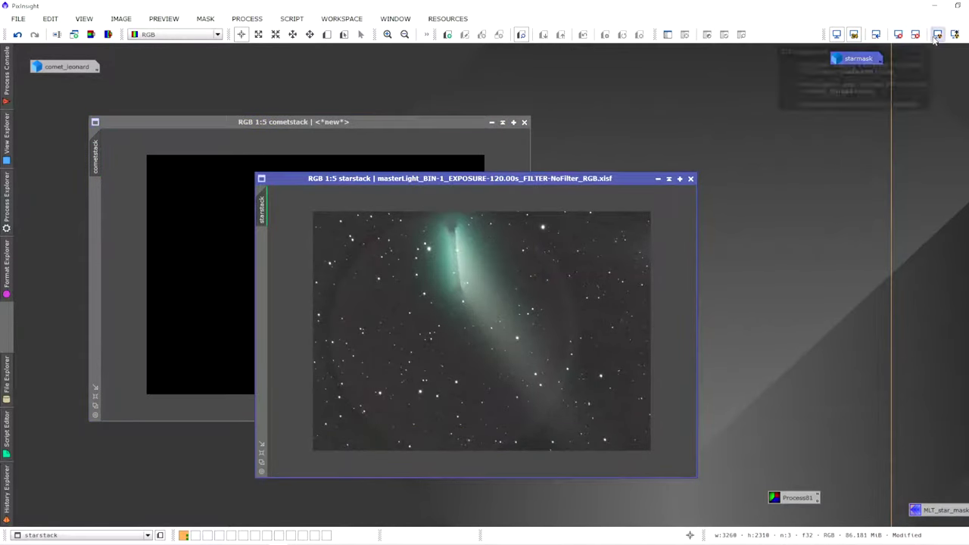
pyautogui.click(897, 34)
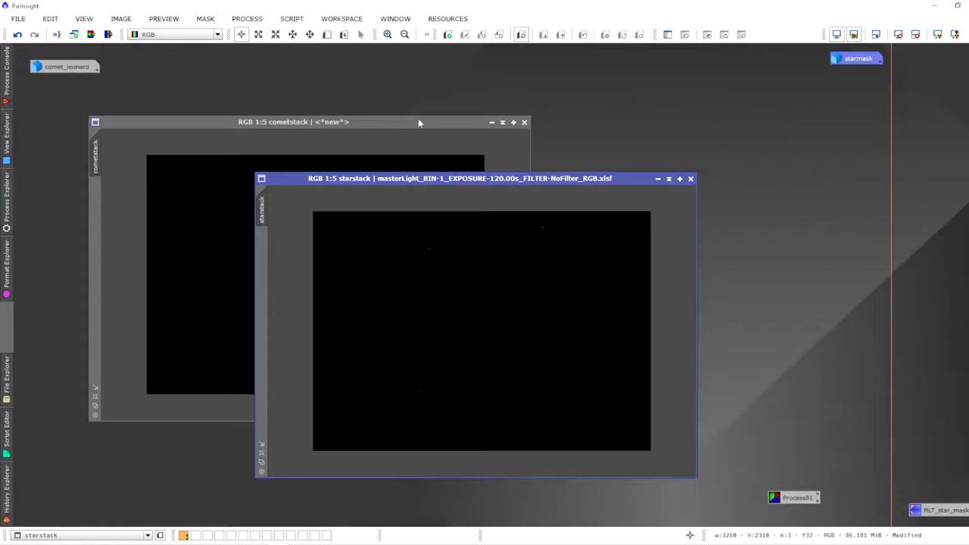
pyautogui.click(413, 123)
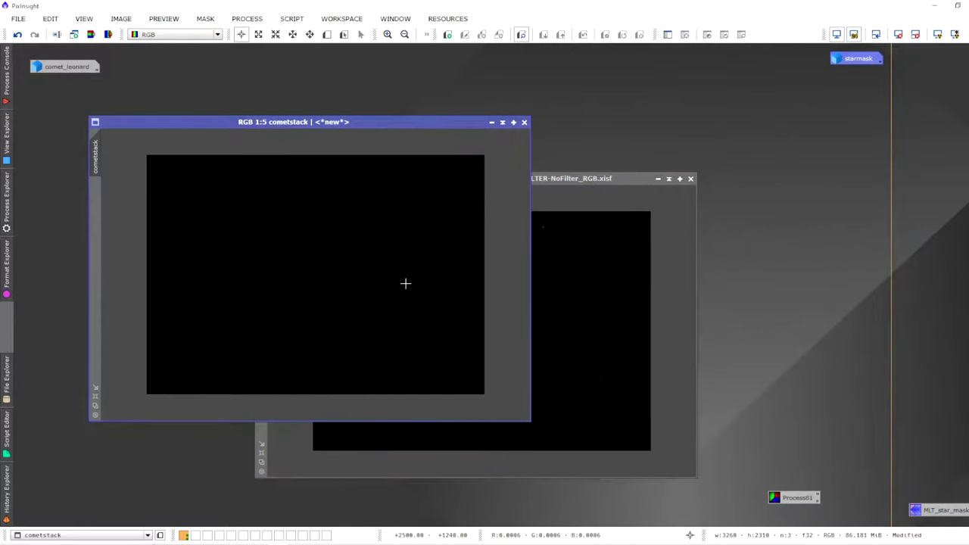
pyautogui.click(291, 18)
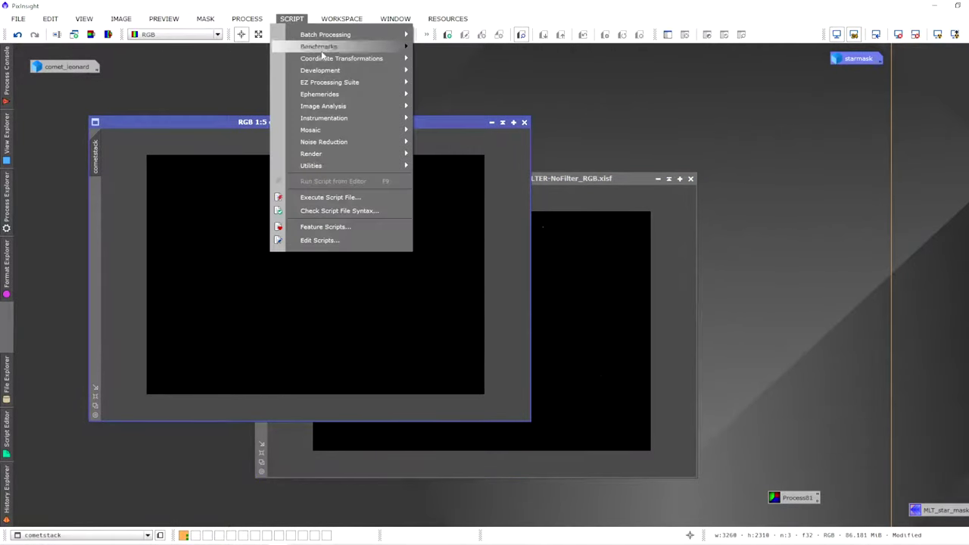
pyautogui.moveTo(341, 82)
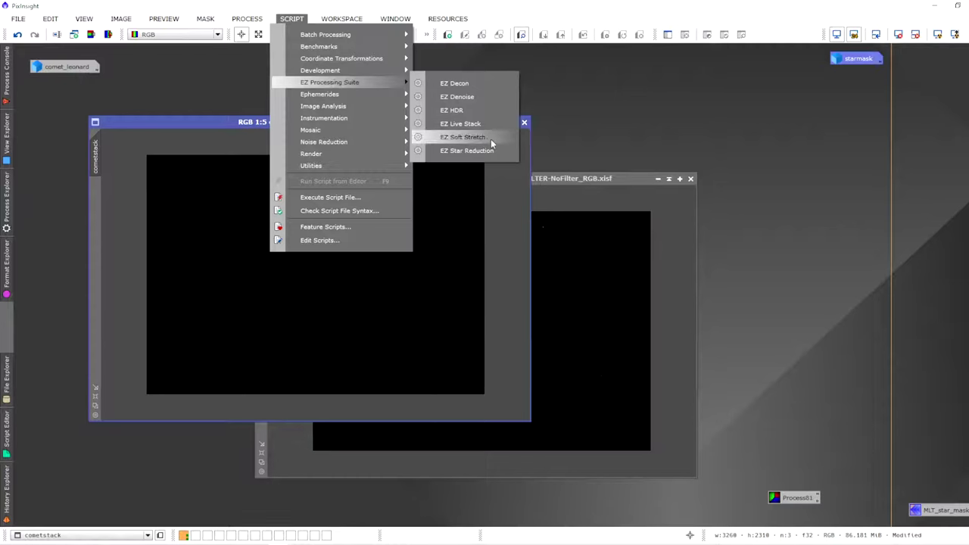
pyautogui.click(600, 180)
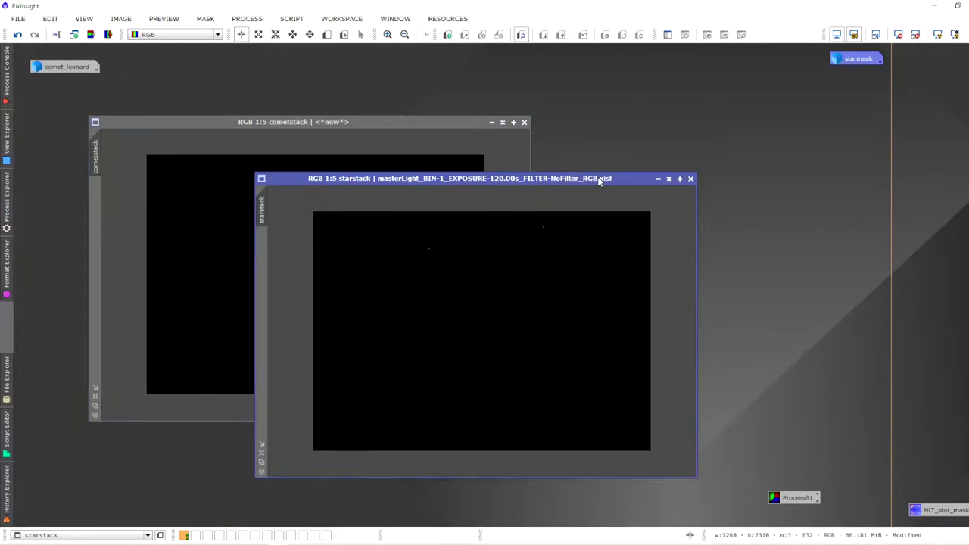
pyautogui.click(247, 18)
pyautogui.moveTo(341, 8)
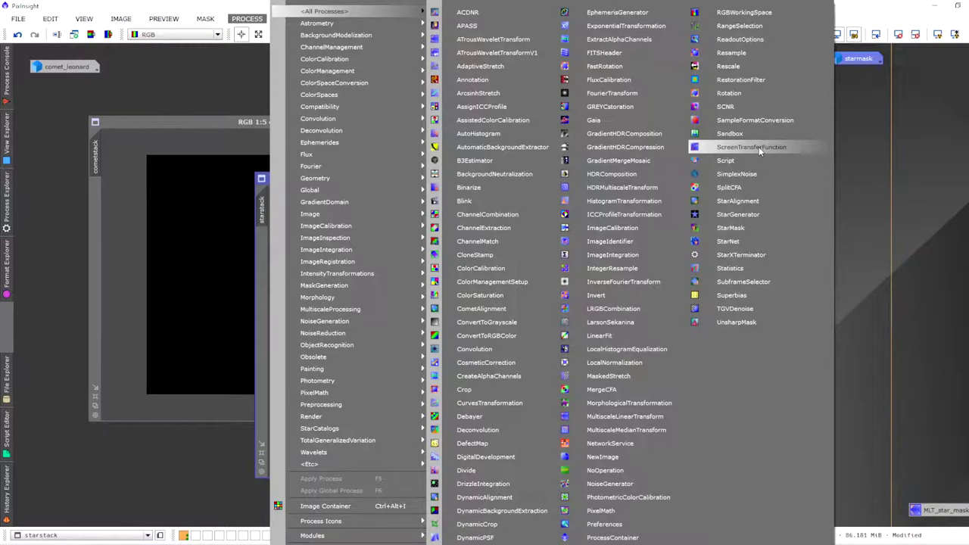
pyautogui.click(852, 142)
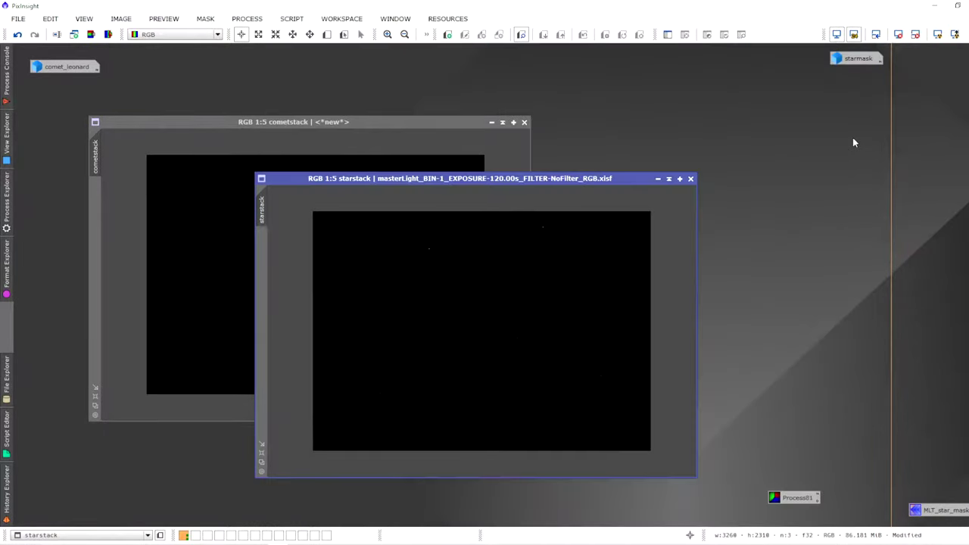
# - Open HistogramTransformation for cometstack, reset its parameters, enable view tracking and start a real-time preview
pyautogui.click(383, 125)
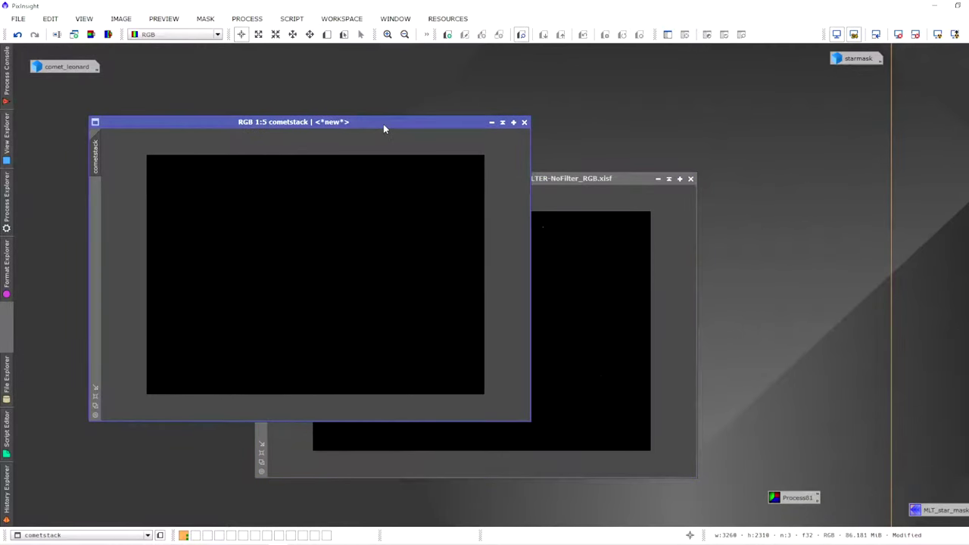
pyautogui.click(245, 19)
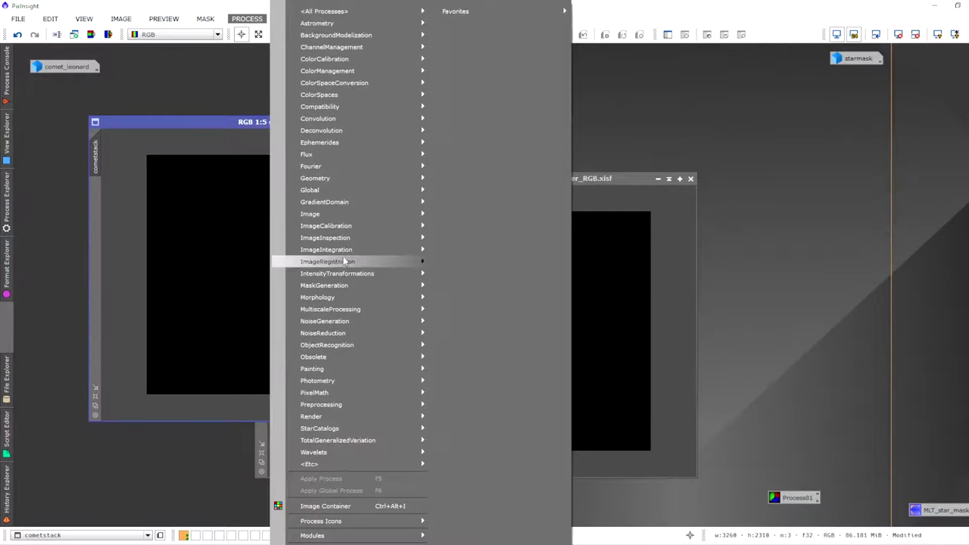
pyautogui.moveTo(354, 277)
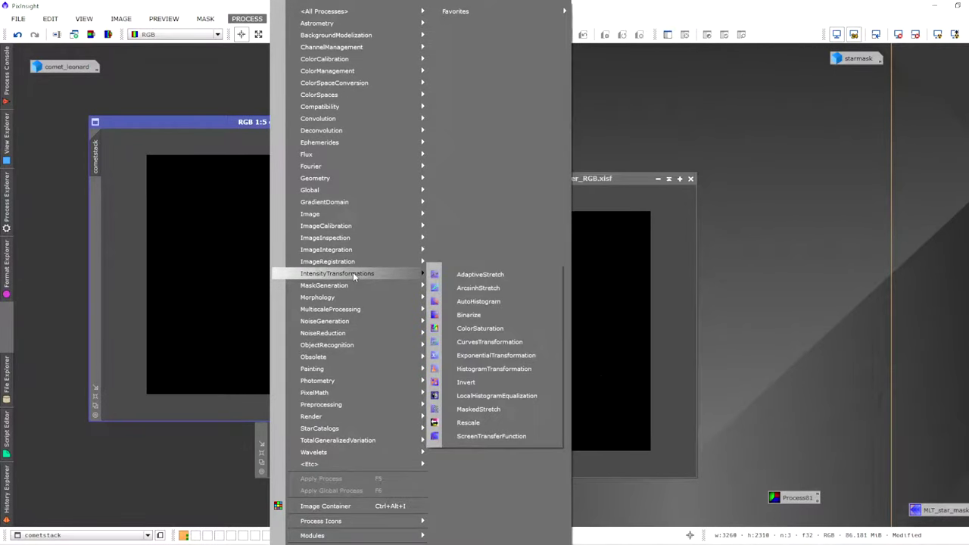
pyautogui.click(508, 370)
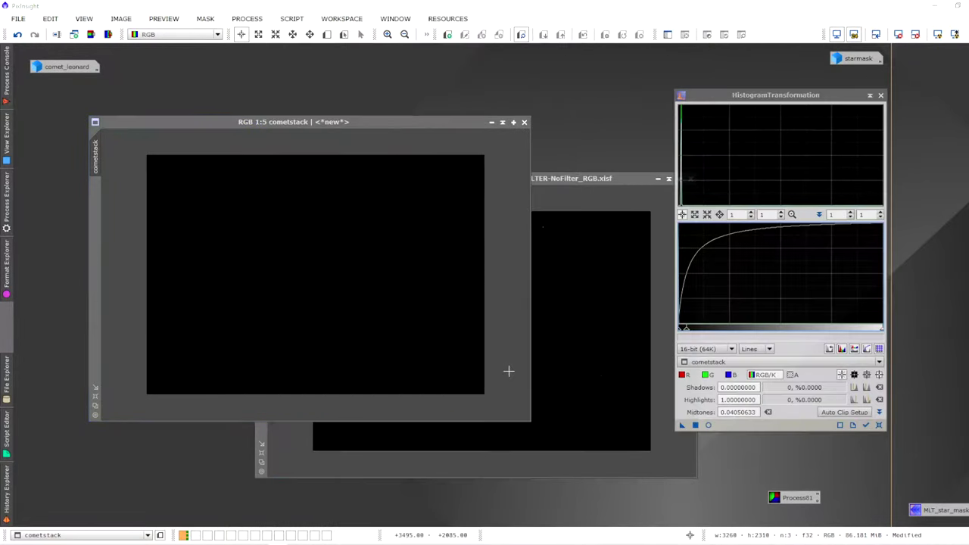
pyautogui.click(880, 424)
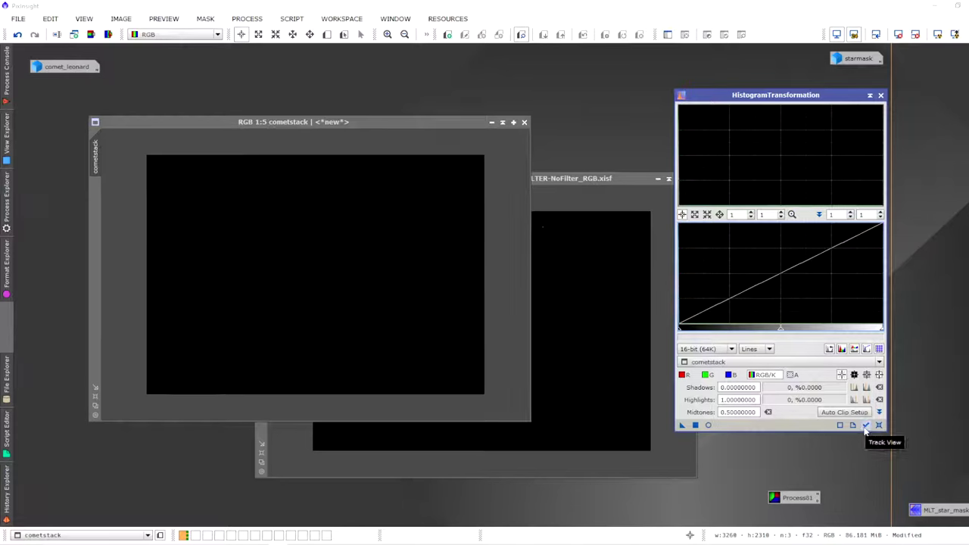
pyautogui.click(865, 426)
pyautogui.click(398, 121)
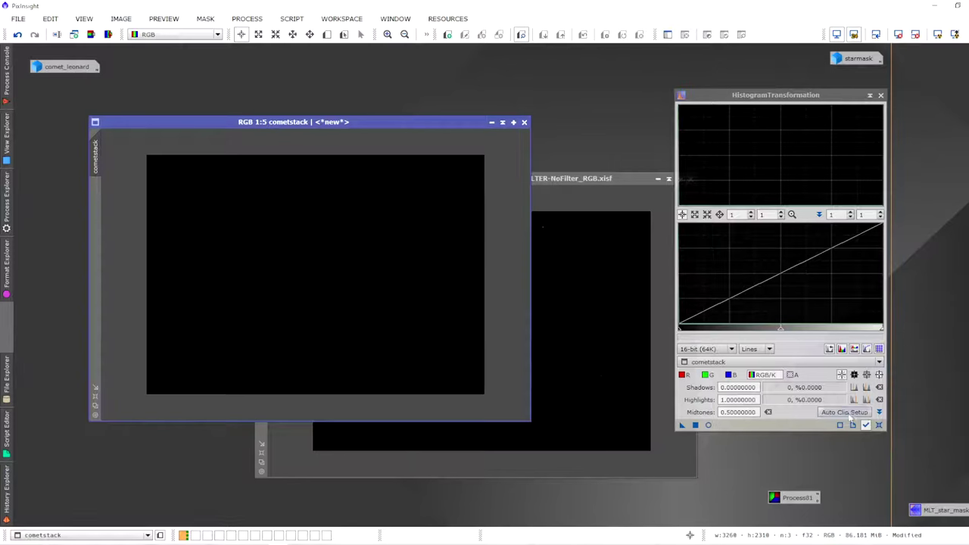
pyautogui.click(708, 425)
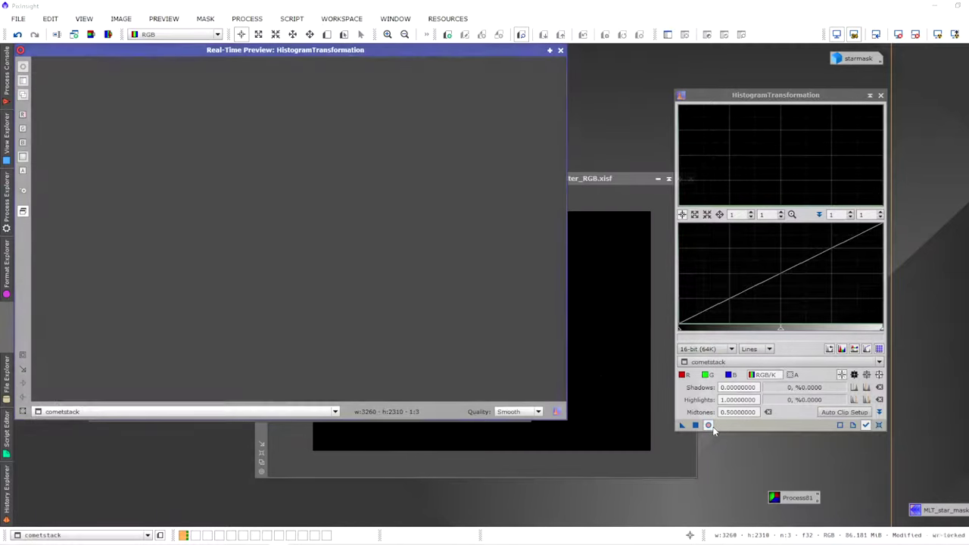
# - Apply two successive stretches to cometstack with midtones of about 0.0127 and 0.0886, resetting HistogramTransformation after each one
pyautogui.moveTo(780, 330); pyautogui.dragTo(680, 330)
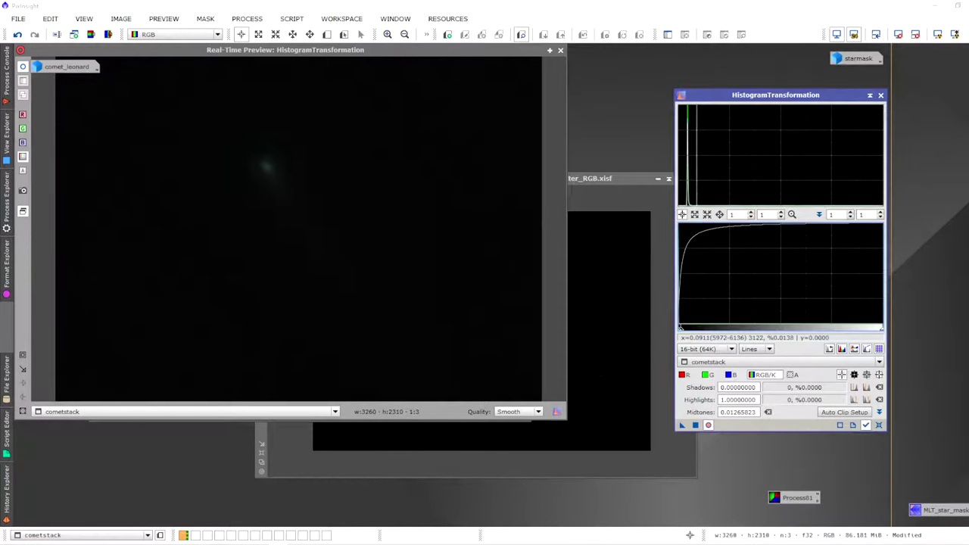
pyautogui.click(702, 425)
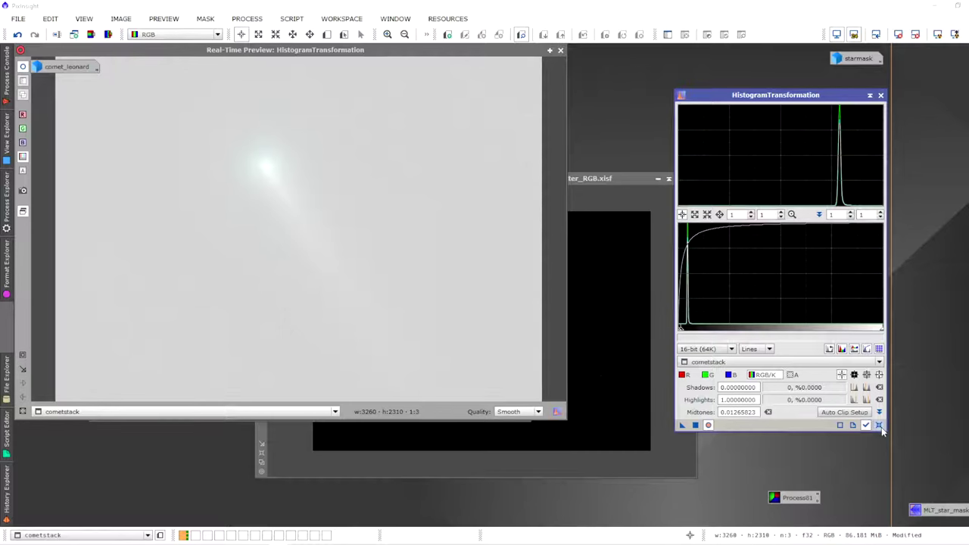
pyautogui.click(878, 425)
pyautogui.moveTo(780, 327); pyautogui.dragTo(696, 325)
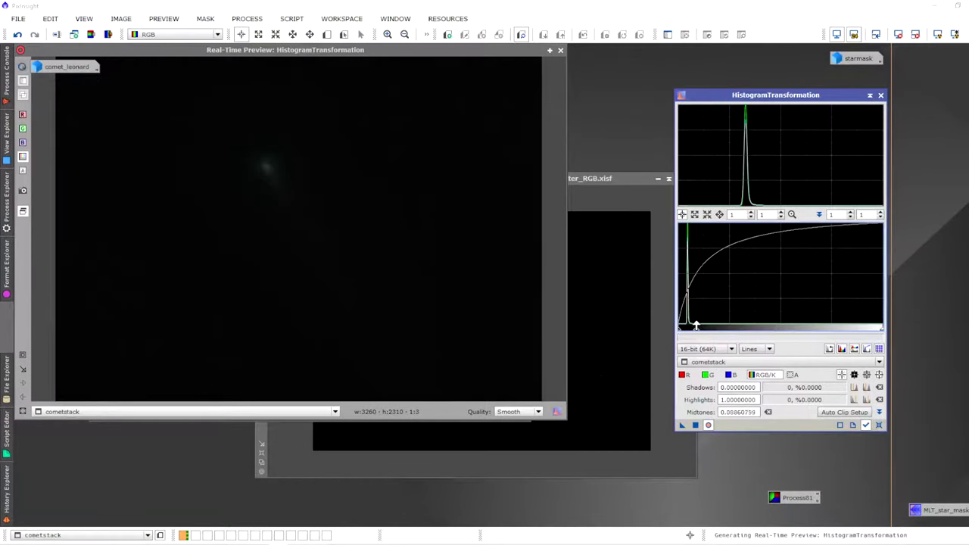
pyautogui.click(694, 425)
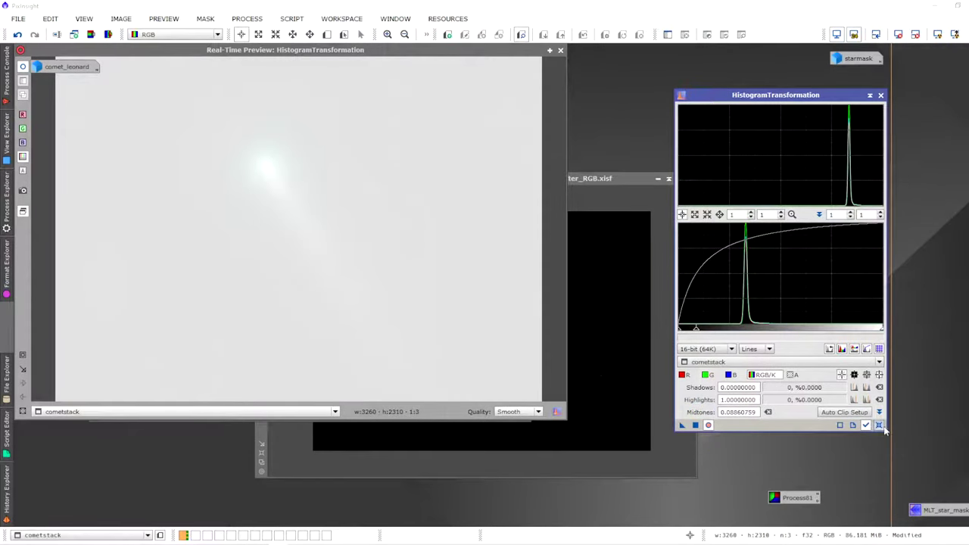
pyautogui.click(879, 425)
# - Darken the cometstack background by applying shadows of about 0.291 with midtones of about 0.357, and close the real-time preview
pyautogui.moveTo(679, 331); pyautogui.dragTo(739, 331)
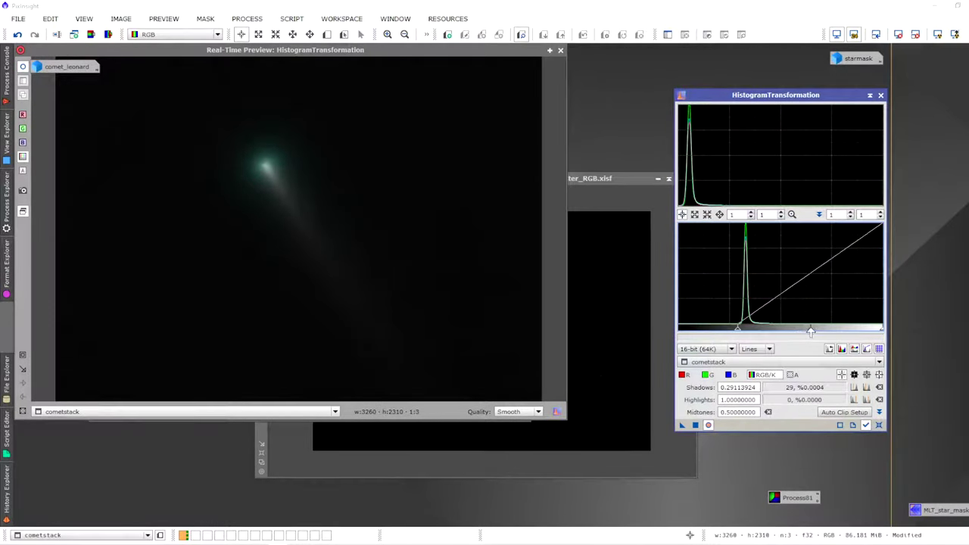
pyautogui.moveTo(809, 331); pyautogui.dragTo(789, 330)
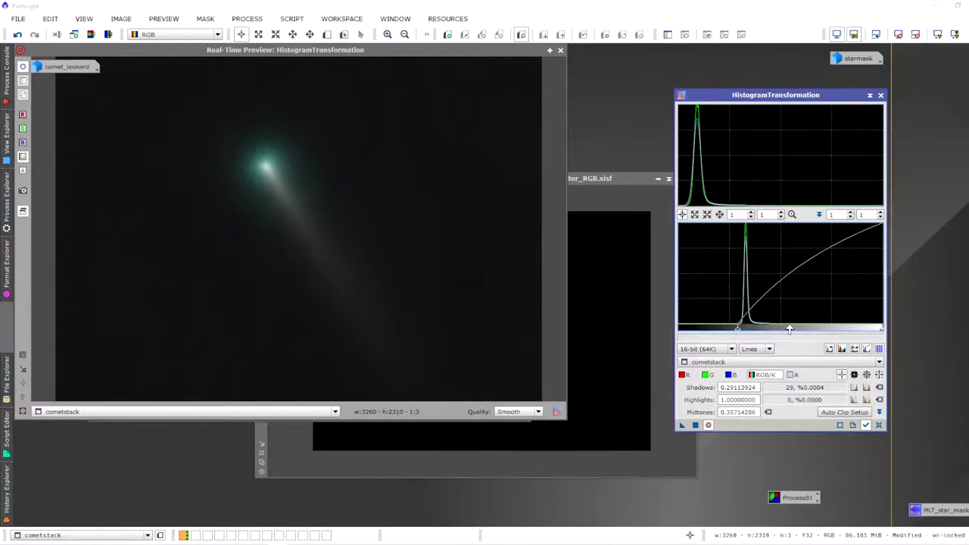
pyautogui.click(695, 426)
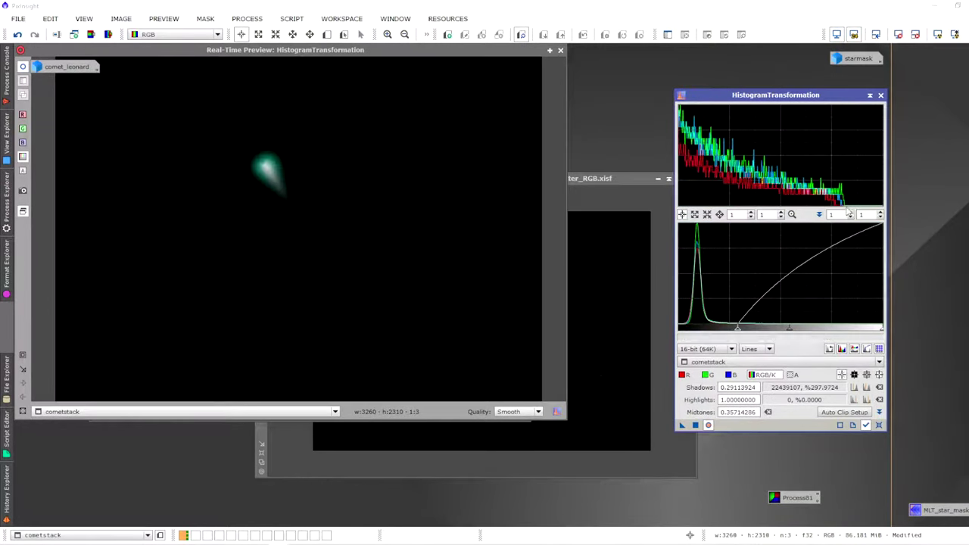
pyautogui.click(561, 51)
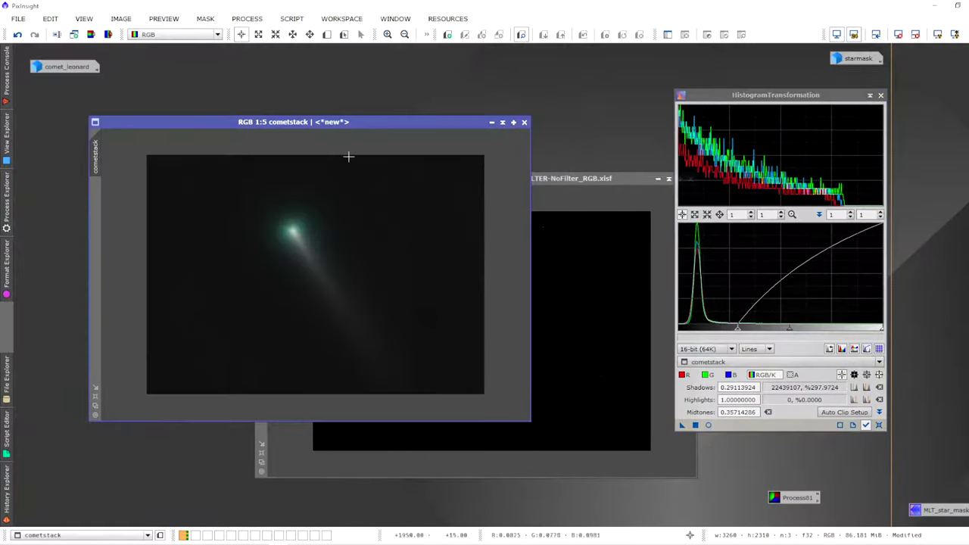
# - Switch HistogramTransformation to starstack, reset its parameters and start a real-time preview
pyautogui.click(547, 180)
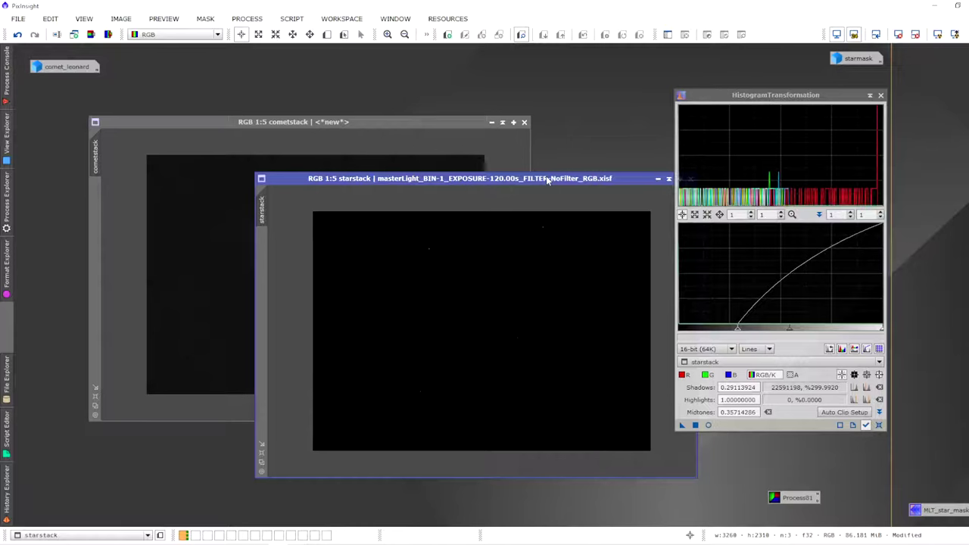
pyautogui.click(878, 425)
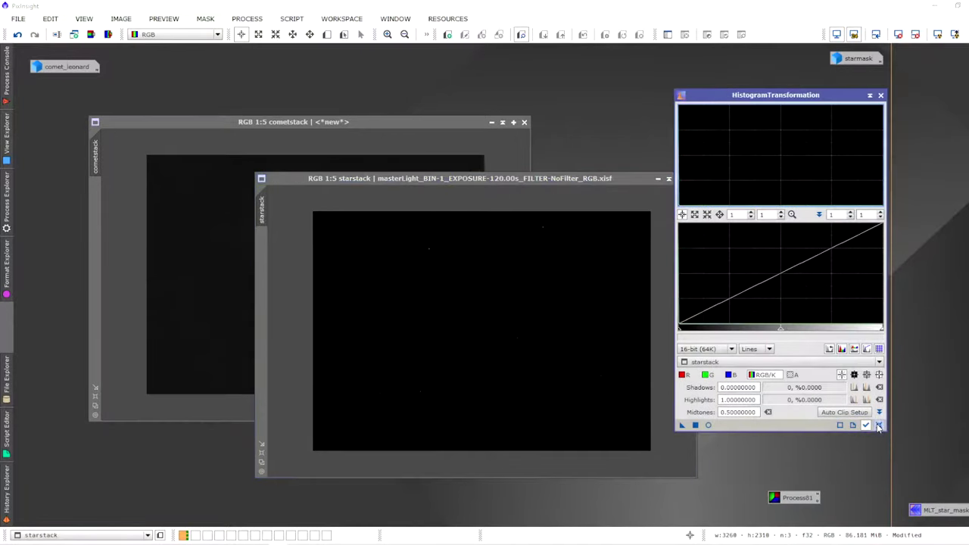
pyautogui.click(707, 425)
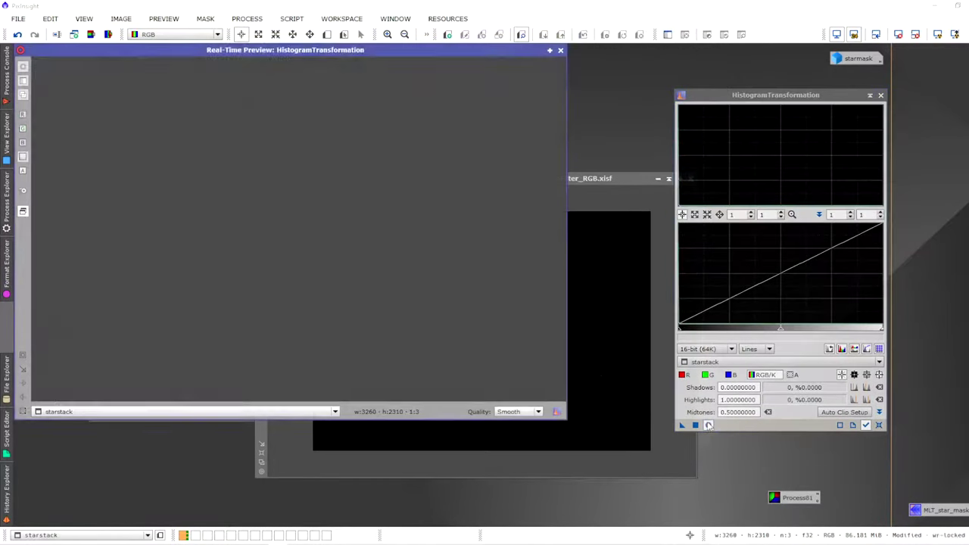
# - Apply two successive stretches to starstack with midtones of about 0.0203 and 0.1215, resetting HistogramTransformation after each one
pyautogui.moveTo(779, 330); pyautogui.dragTo(682, 333)
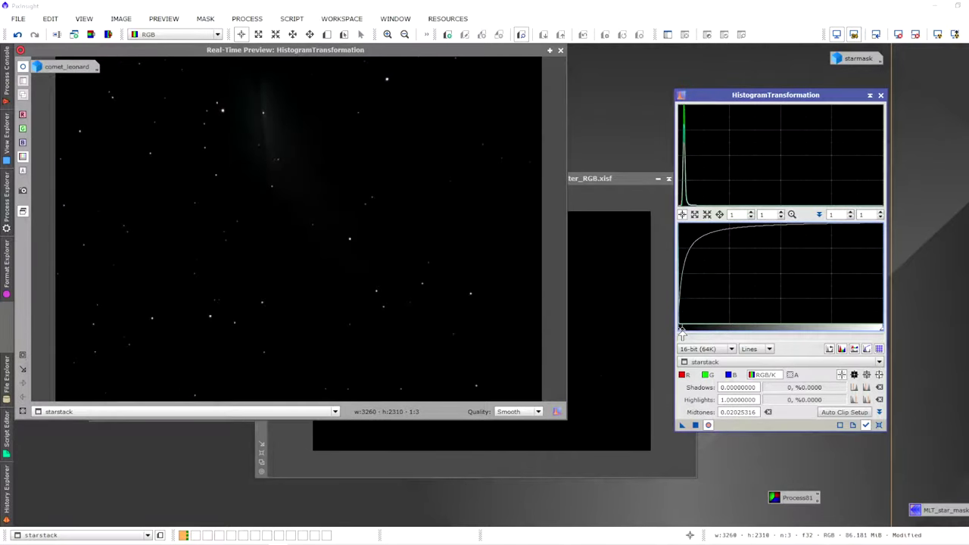
pyautogui.click(695, 425)
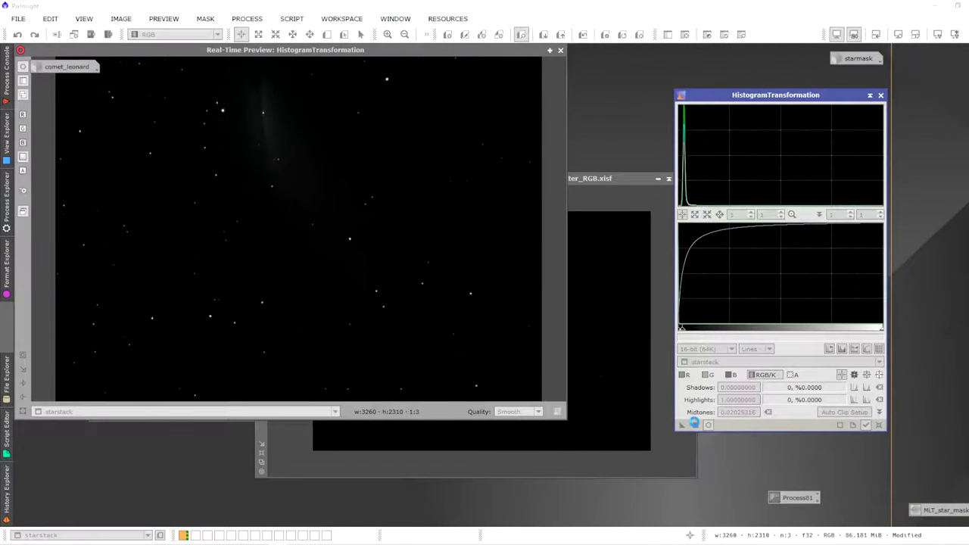
pyautogui.click(878, 425)
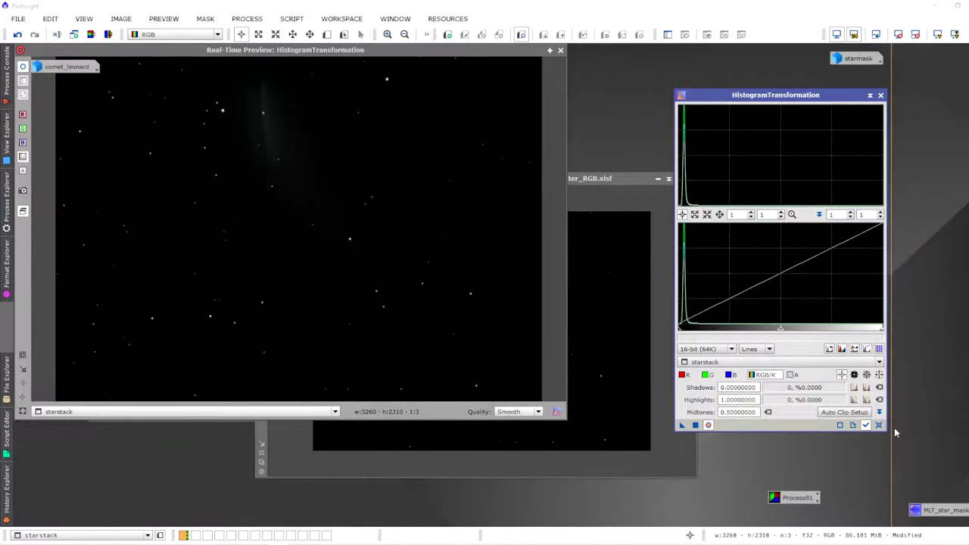
pyautogui.moveTo(779, 333); pyautogui.dragTo(697, 344)
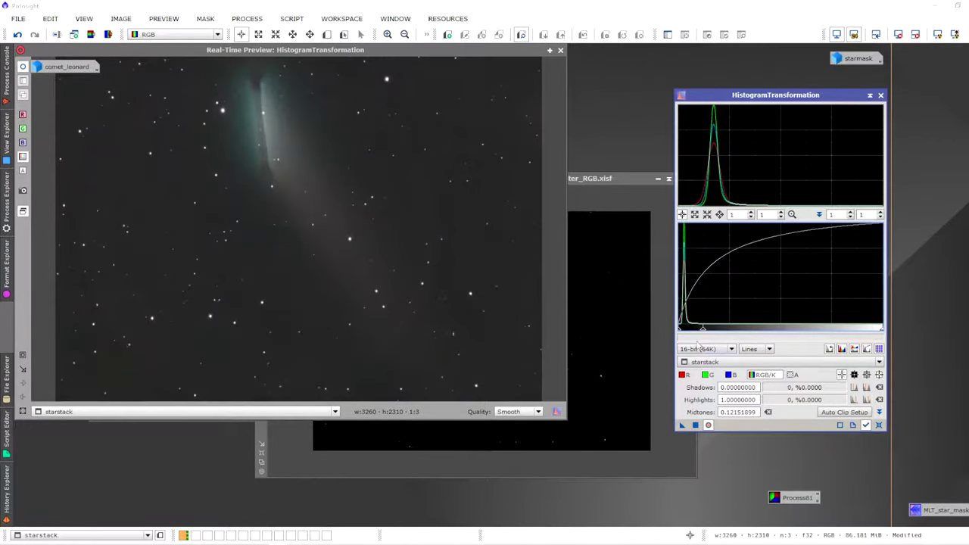
pyautogui.click(695, 424)
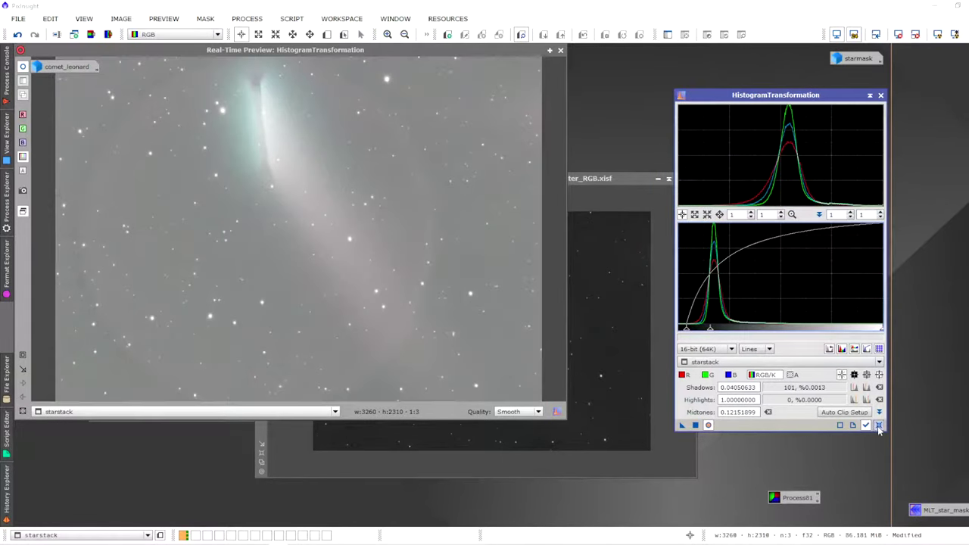
pyautogui.click(878, 424)
# - Apply shadows of about 0.056 and midtones of about 0.509 to starstack, closing HistogramTransformation and its preview
pyautogui.moveTo(681, 333); pyautogui.dragTo(688, 330)
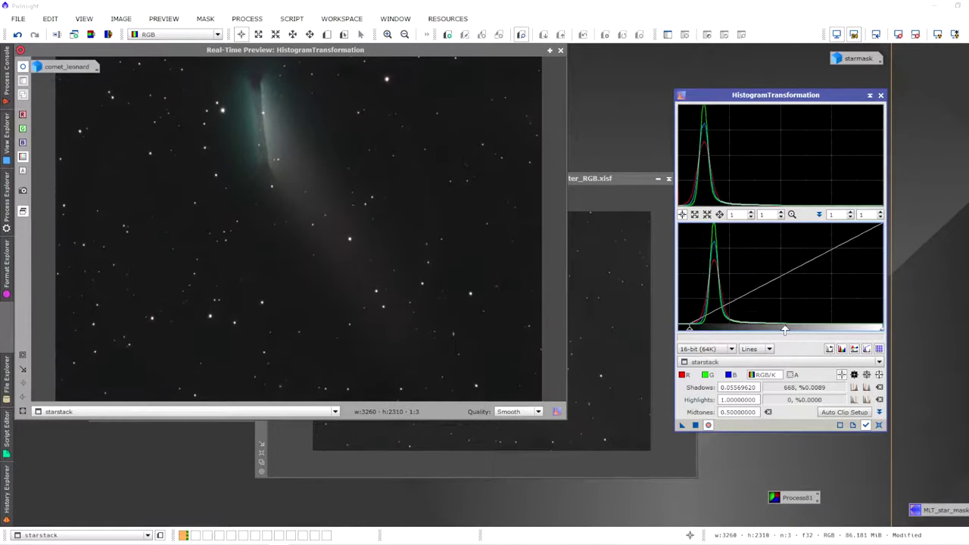
pyautogui.moveTo(784, 331)
pyautogui.mouseDown()
pyautogui.moveTo(797, 331)
pyautogui.moveTo(788, 331)
pyautogui.mouseUp()
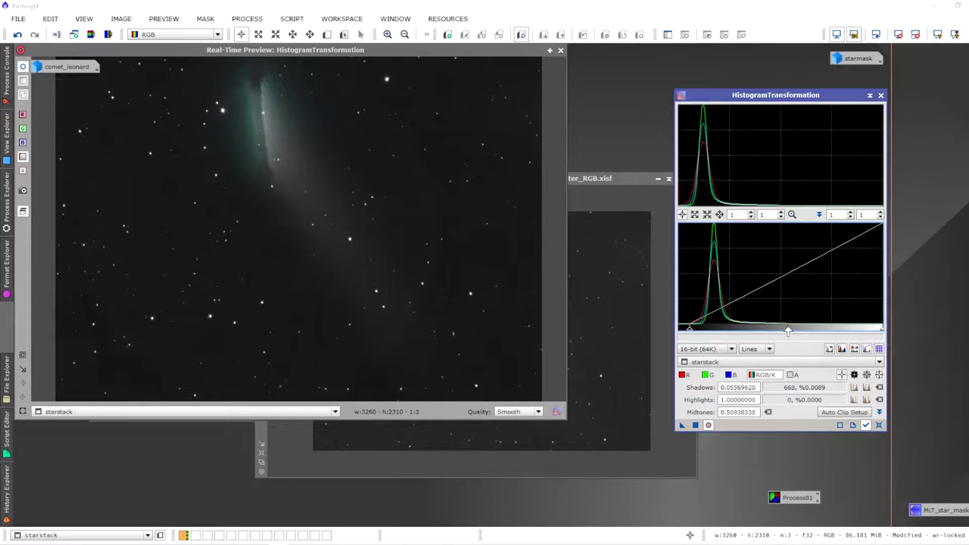
pyautogui.click(694, 425)
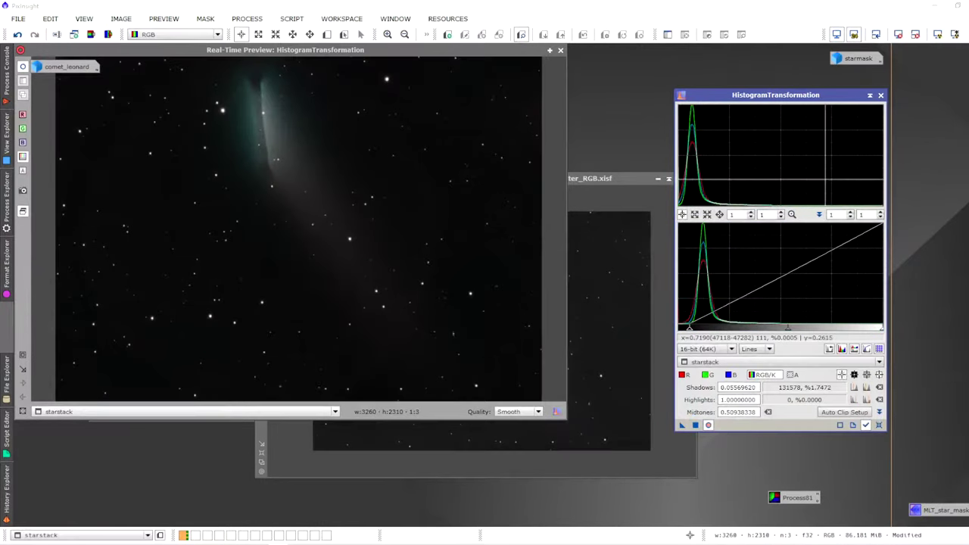
pyautogui.click(881, 95)
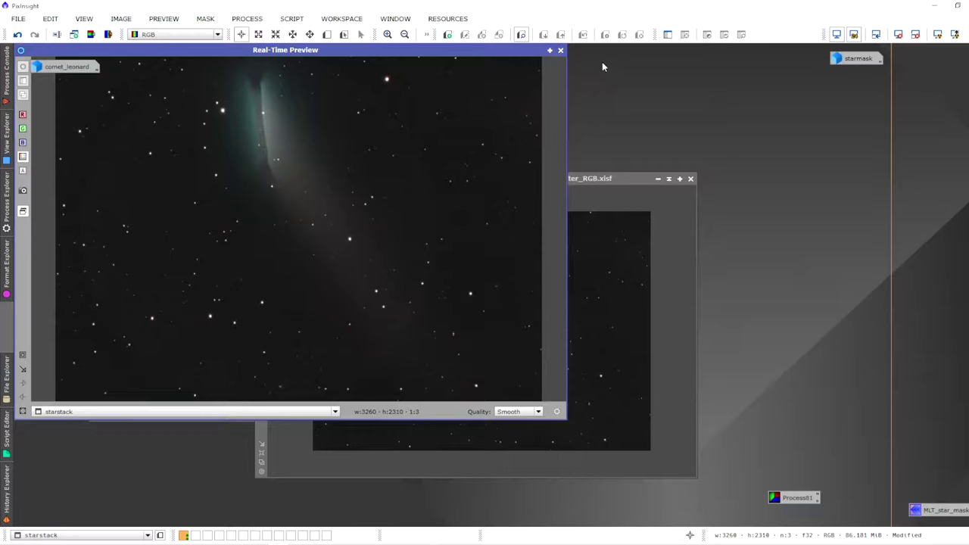
pyautogui.click(560, 50)
# - Shift the starstack window aside and compare the background and brightness of the stretched cometstack and starstack images
pyautogui.moveTo(537, 182); pyautogui.dragTo(590, 176)
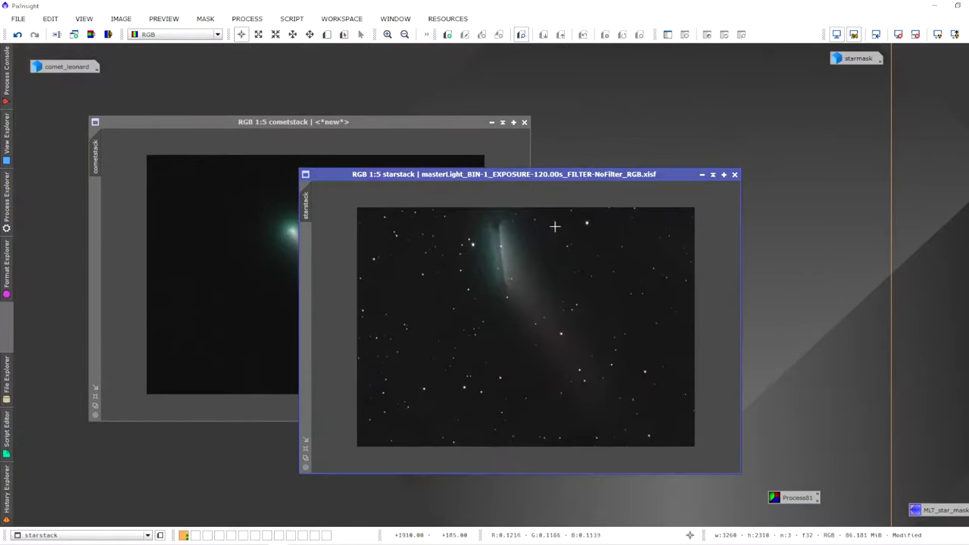
pyautogui.click(336, 123)
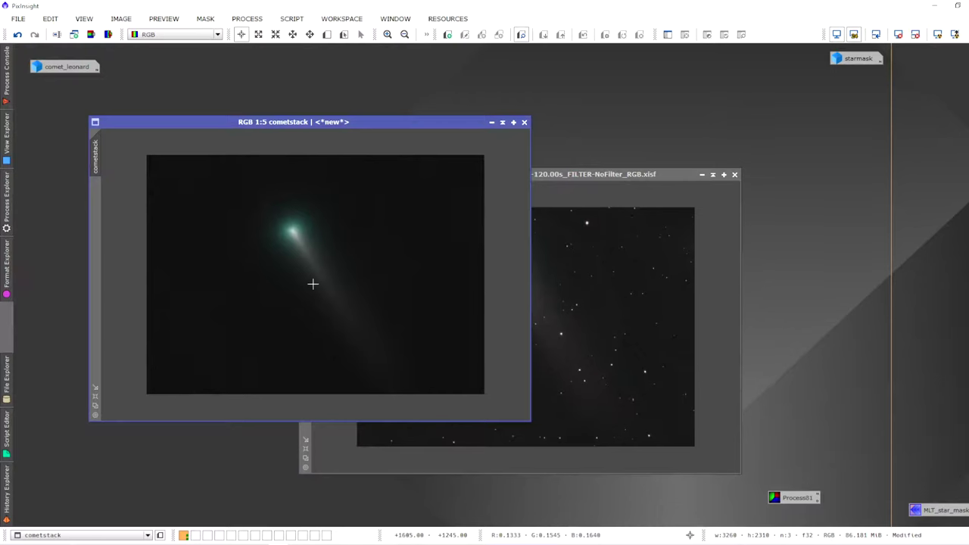
pyautogui.click(573, 175)
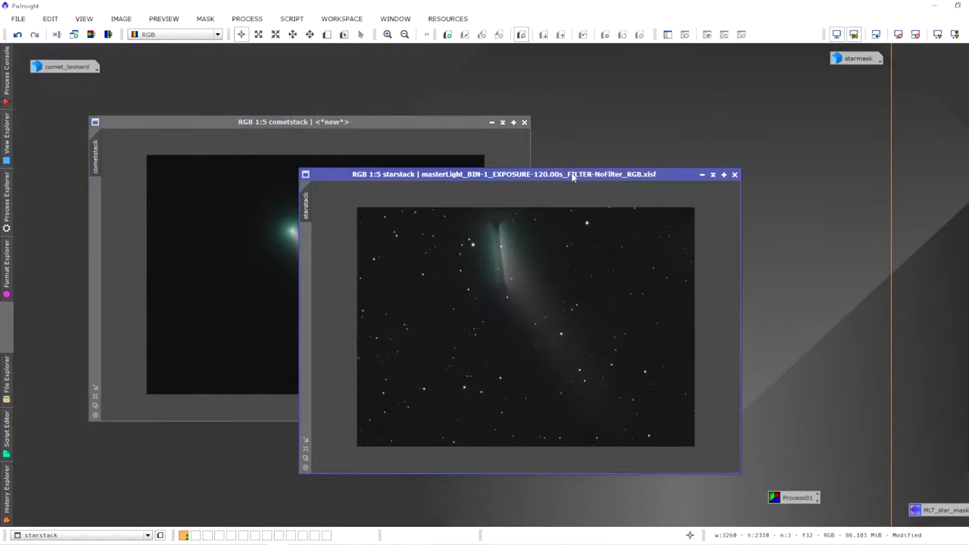
# - Apply the starmask image as a mask to cometstack, minimize starmask again and show the mask overlay
pyautogui.doubleClick(842, 60)
pyautogui.moveTo(431, 84); pyautogui.dragTo(561, 88)
pyautogui.moveTo(434, 109); pyautogui.dragTo(91, 211)
pyautogui.click(143, 120)
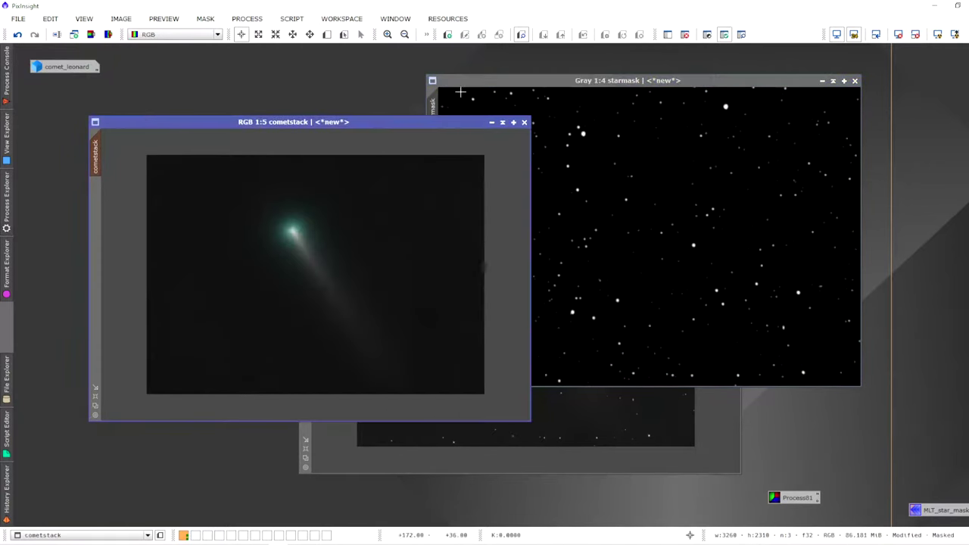
pyautogui.click(822, 80)
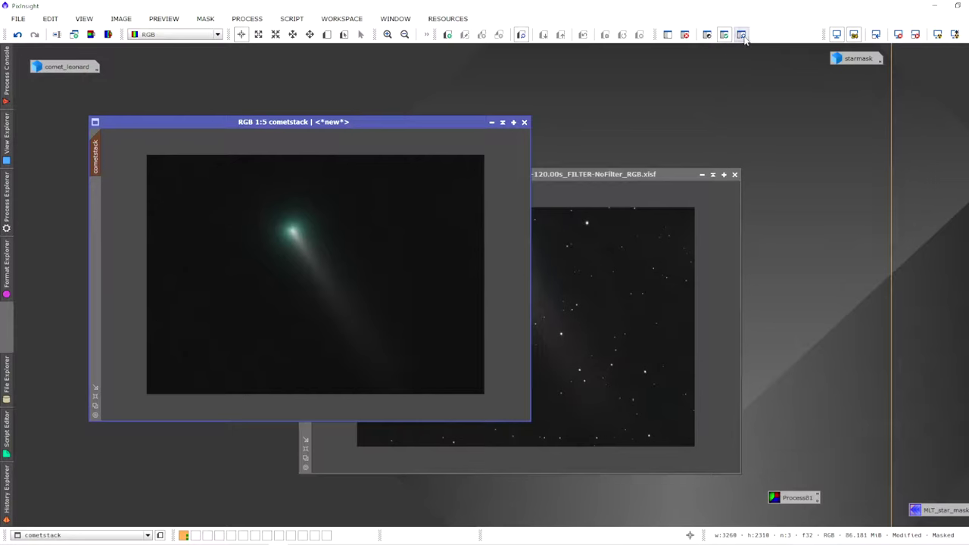
pyautogui.click(742, 35)
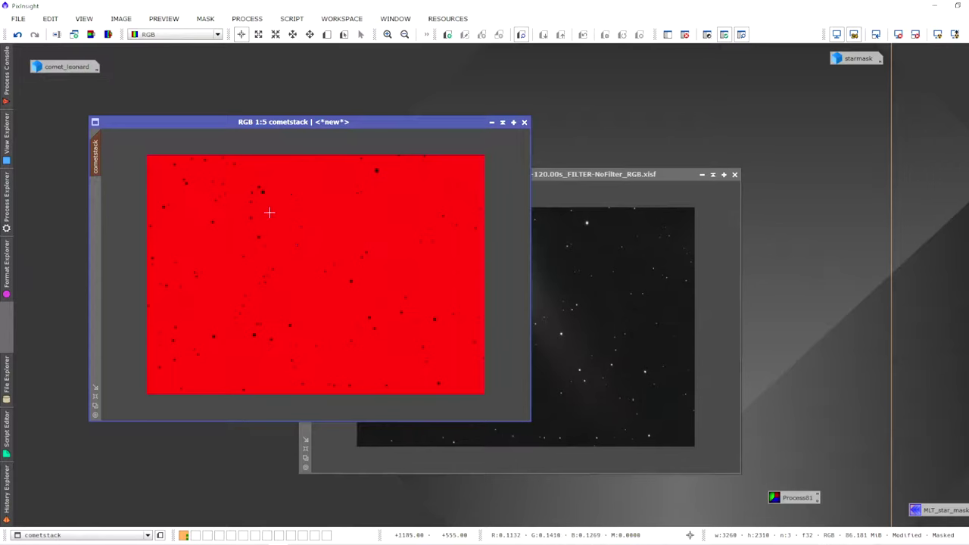
# - Compare the stars in starstack with the unprotected star areas of the mask on cometstack
pyautogui.click(591, 174)
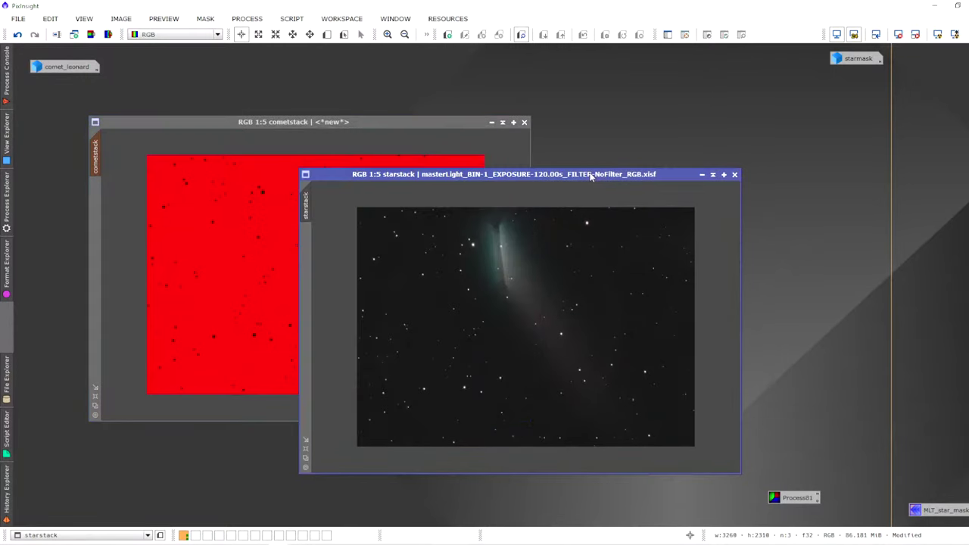
pyautogui.click(271, 123)
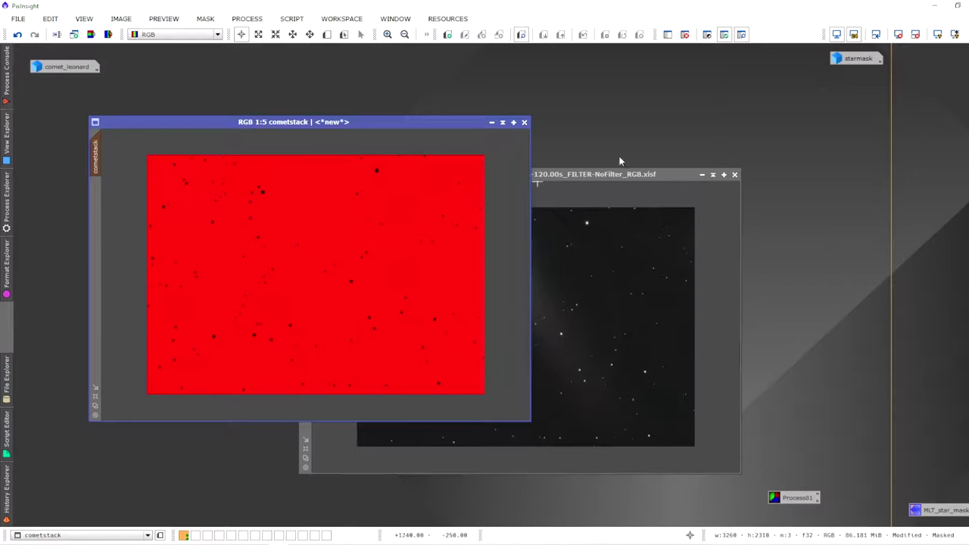
# - Hide the mask overlay on cometstack and compare the starless comet image with starstack
pyautogui.click(741, 34)
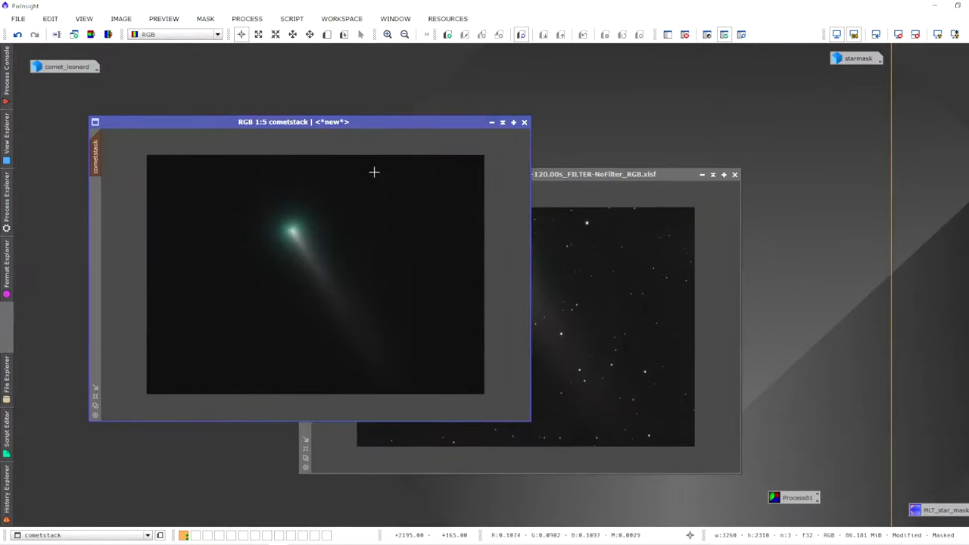
pyautogui.click(577, 175)
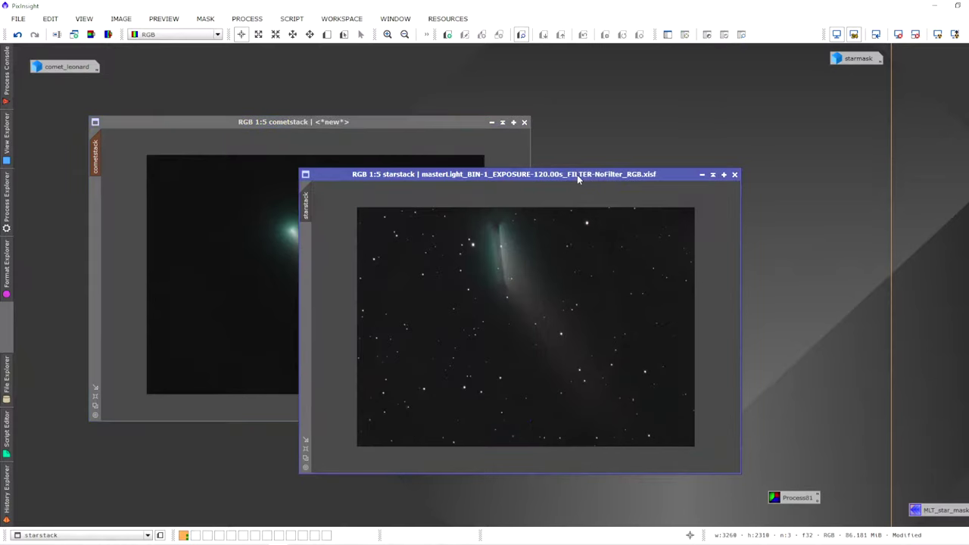
pyautogui.click(367, 124)
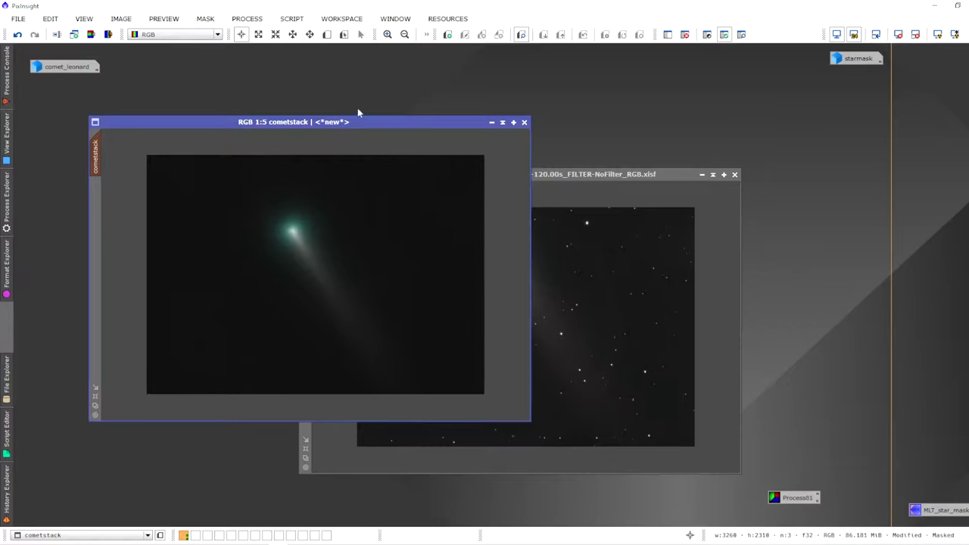
# - Add the stars to the masked cometstack image with the PixelMath expression $T+starstack, replacing the target image, and close PixelMath
pyautogui.click(250, 19)
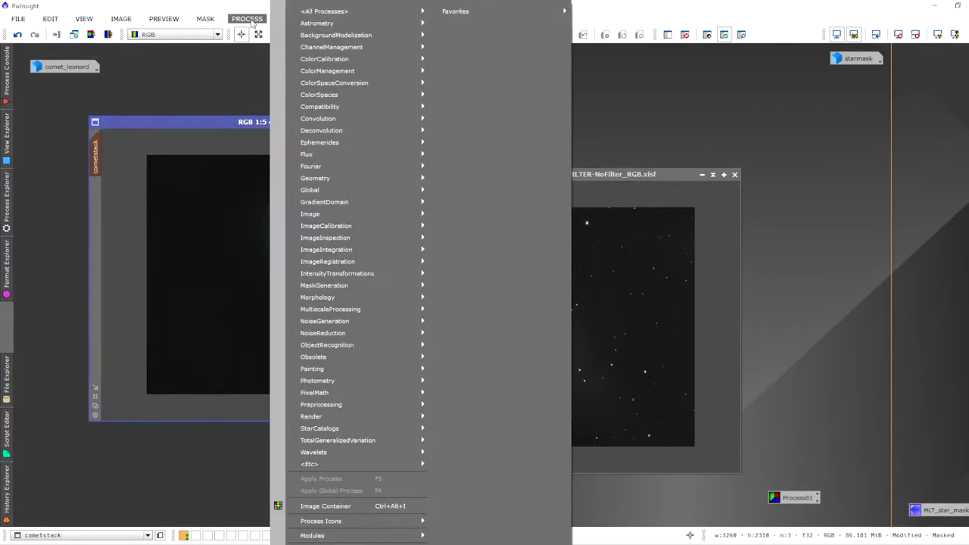
pyautogui.moveTo(344, 391)
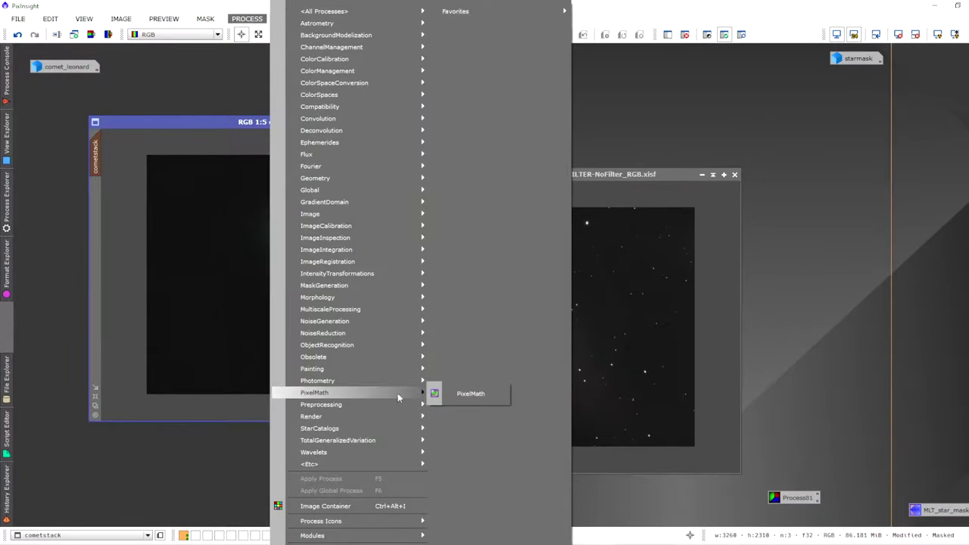
pyautogui.click(467, 393)
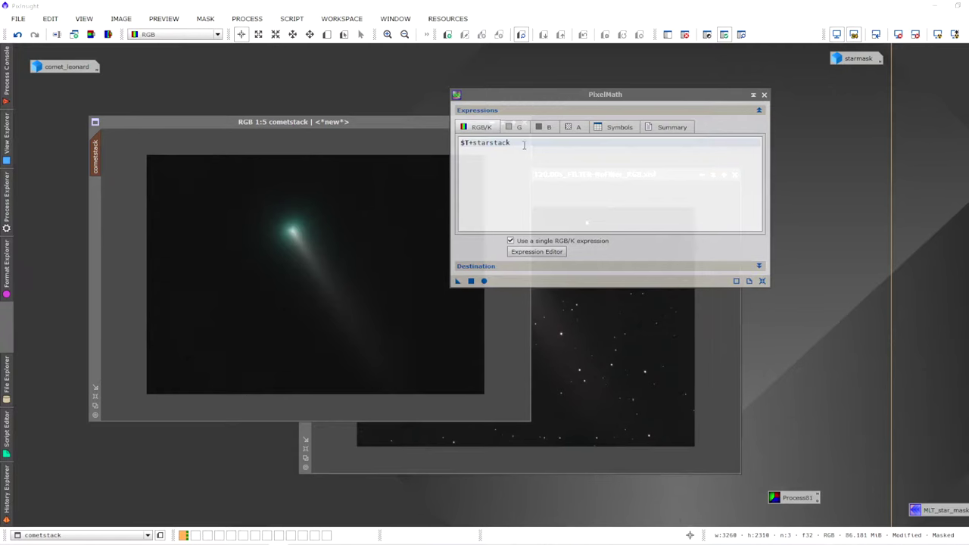
pyautogui.moveTo(523, 145); pyautogui.dragTo(400, 142)
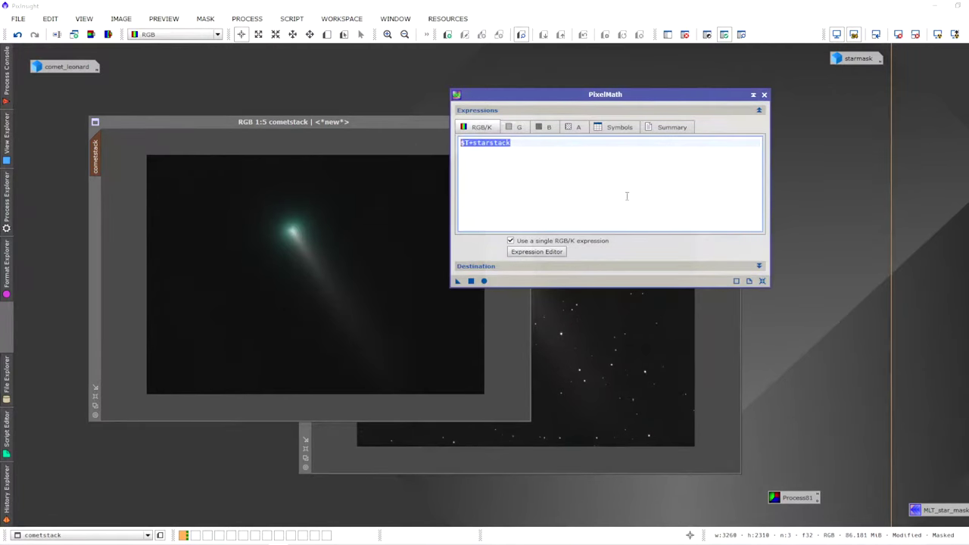
pyautogui.press('Delete')
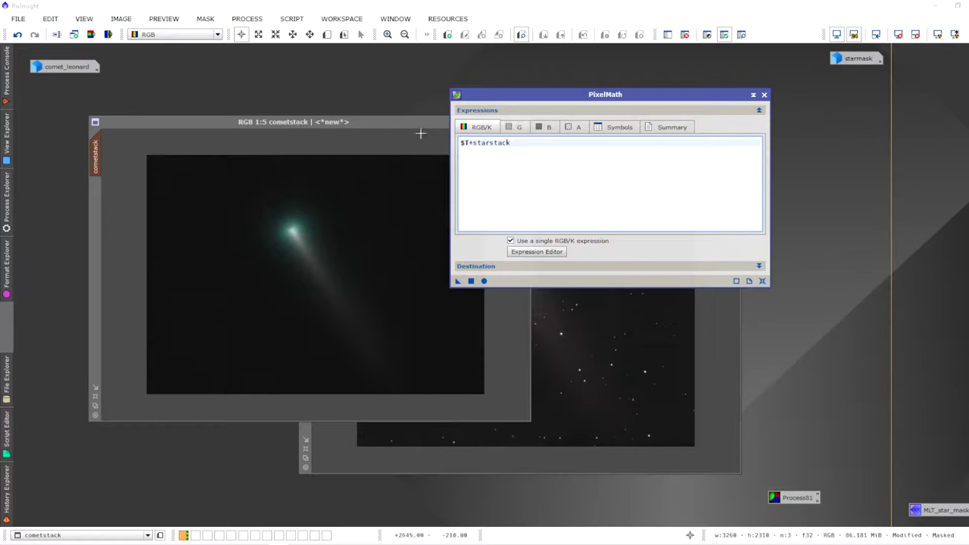
pyautogui.click(556, 265)
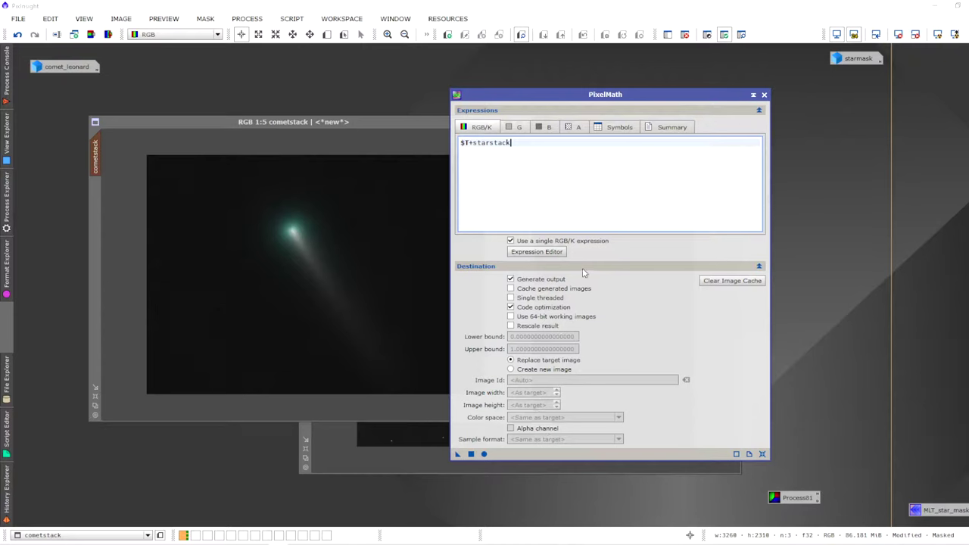
pyautogui.click(582, 268)
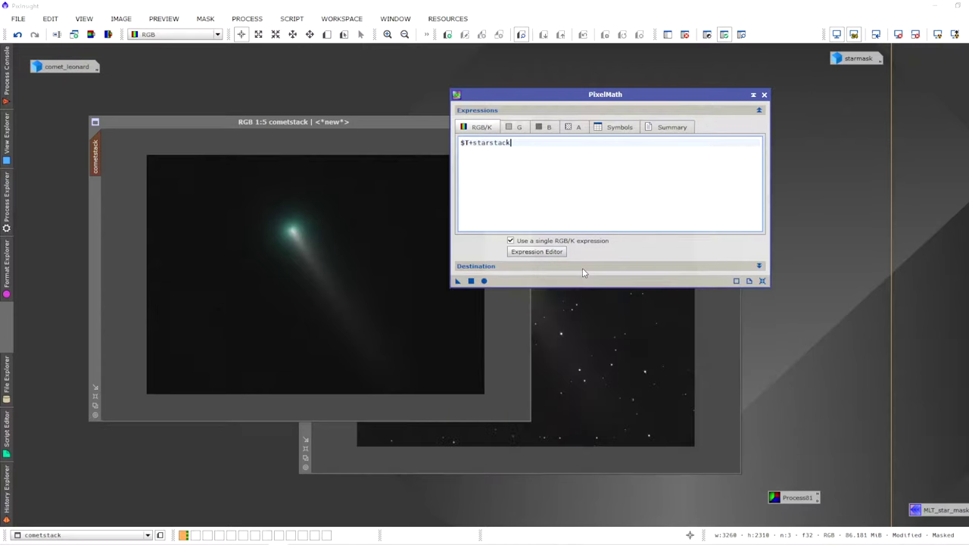
pyautogui.click(461, 284)
pyautogui.moveTo(461, 283); pyautogui.dragTo(399, 296)
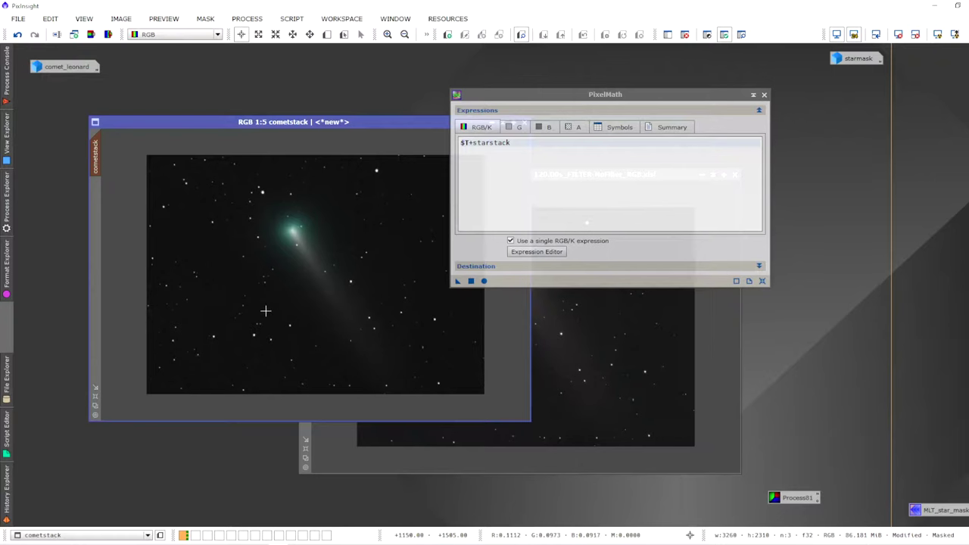
pyautogui.click(764, 96)
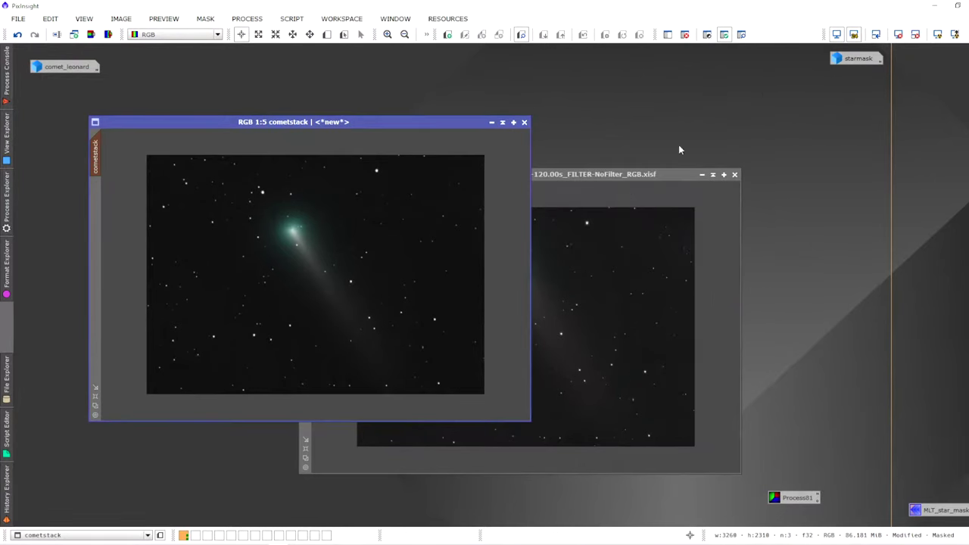
# - Remove the star mask from cometstack and inspect the combined comet and stars up close
pyautogui.click(684, 34)
pyautogui.scroll(3, 401, 262)
pyautogui.scroll(-2, 400, 262)
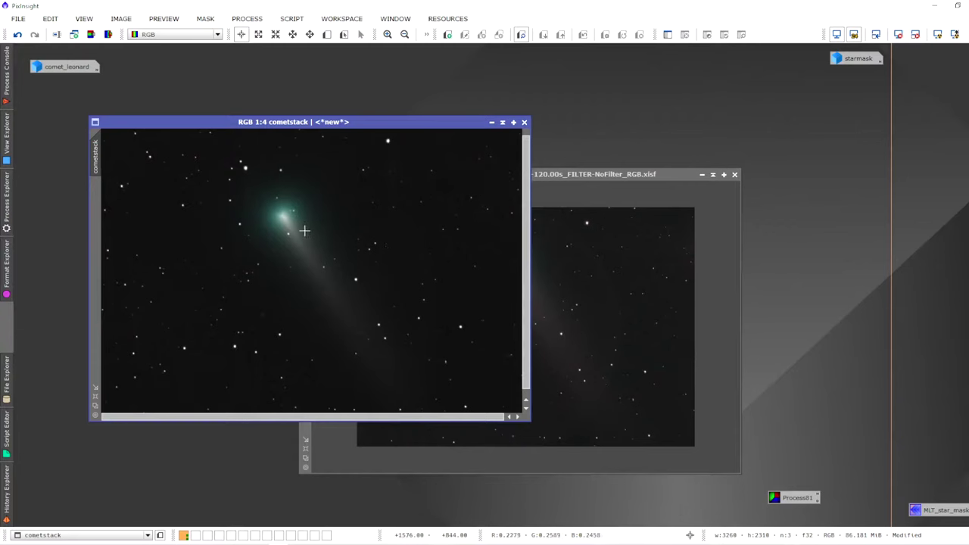
# - Boost cometstack's contrast with a previewed CurvesTransformation using RGB/K points at about 0.099/0.085 and 0.526/0.783, closing the tool and preview
pyautogui.click(236, 18)
pyautogui.moveTo(350, 278)
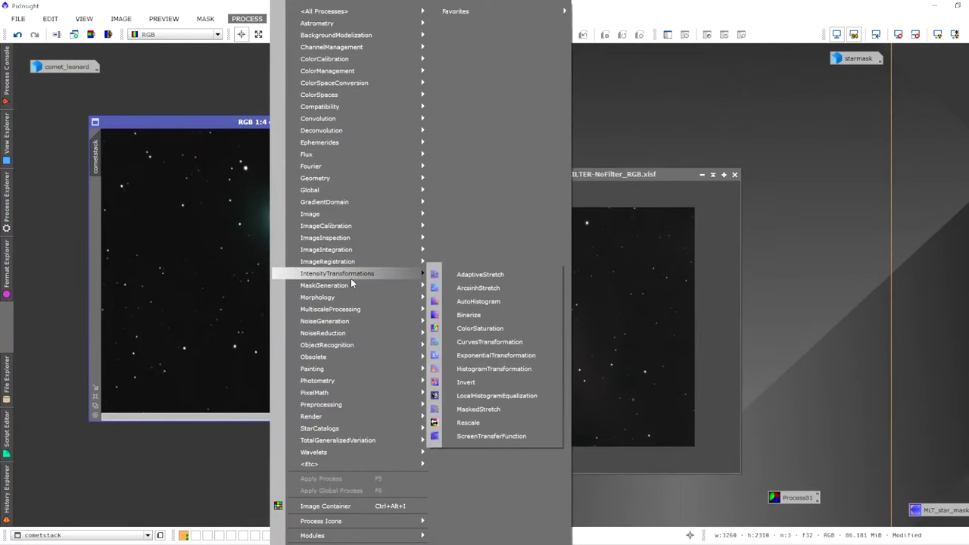
pyautogui.click(482, 342)
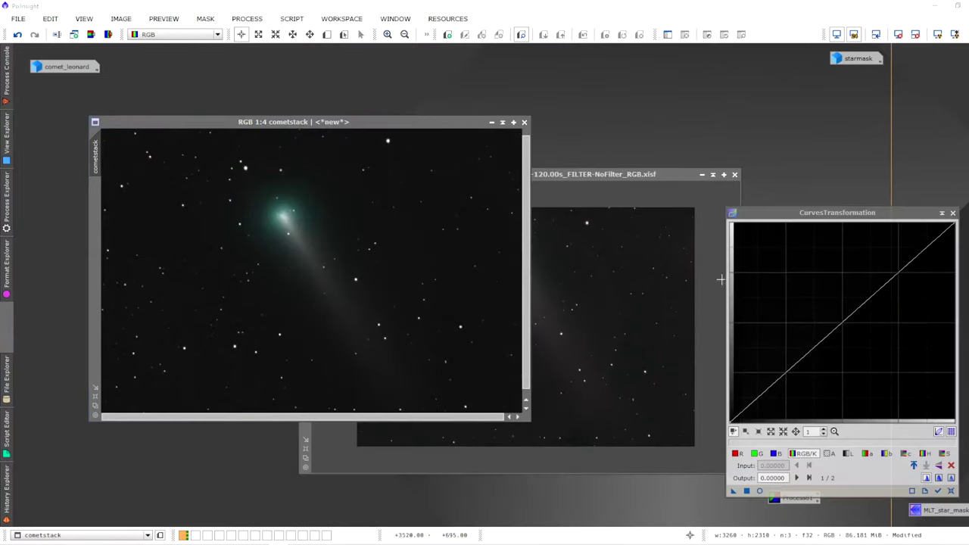
pyautogui.click(951, 491)
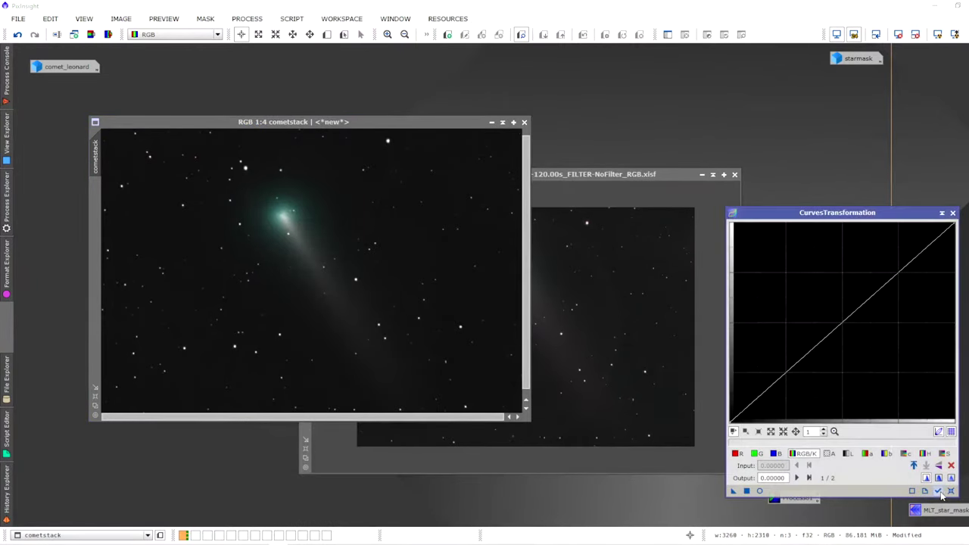
pyautogui.click(759, 490)
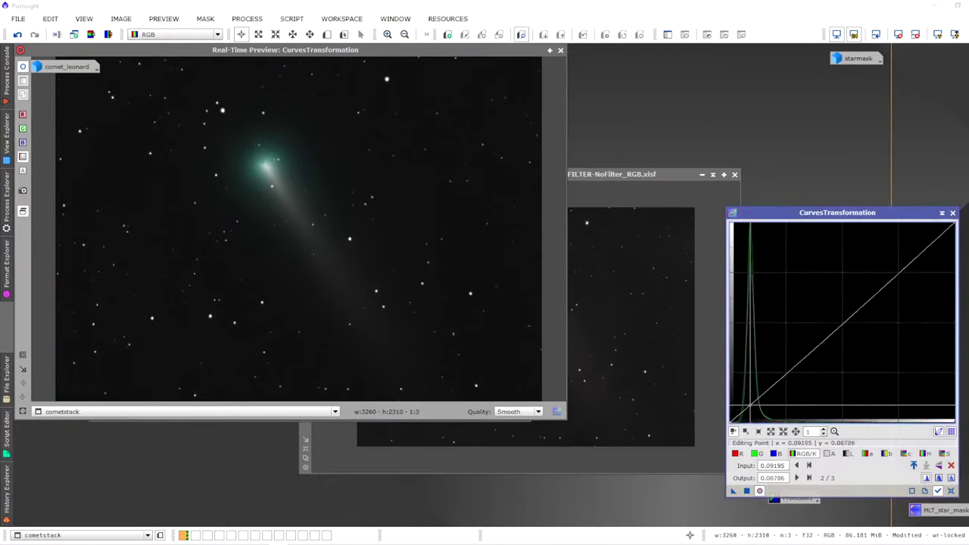
pyautogui.moveTo(751, 402); pyautogui.dragTo(752, 405)
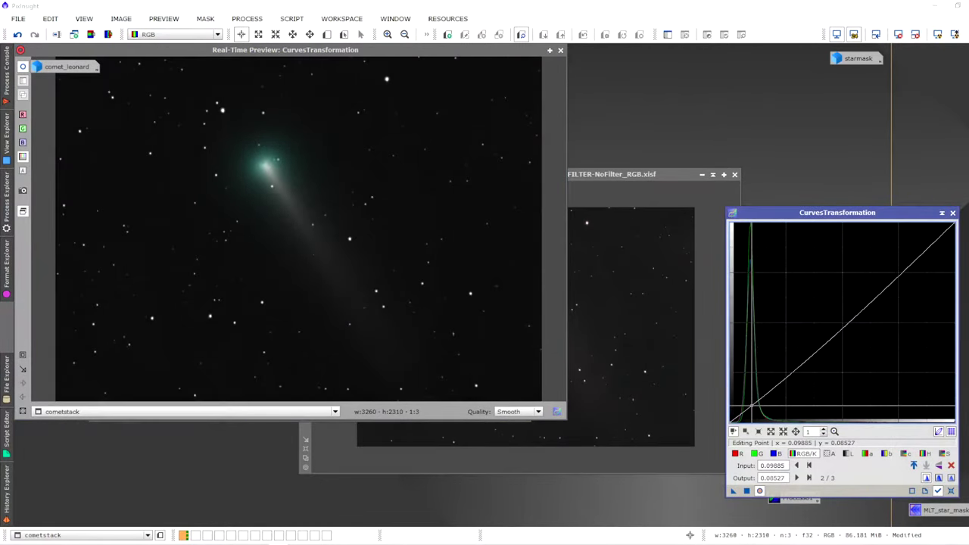
pyautogui.moveTo(847, 318); pyautogui.dragTo(849, 265)
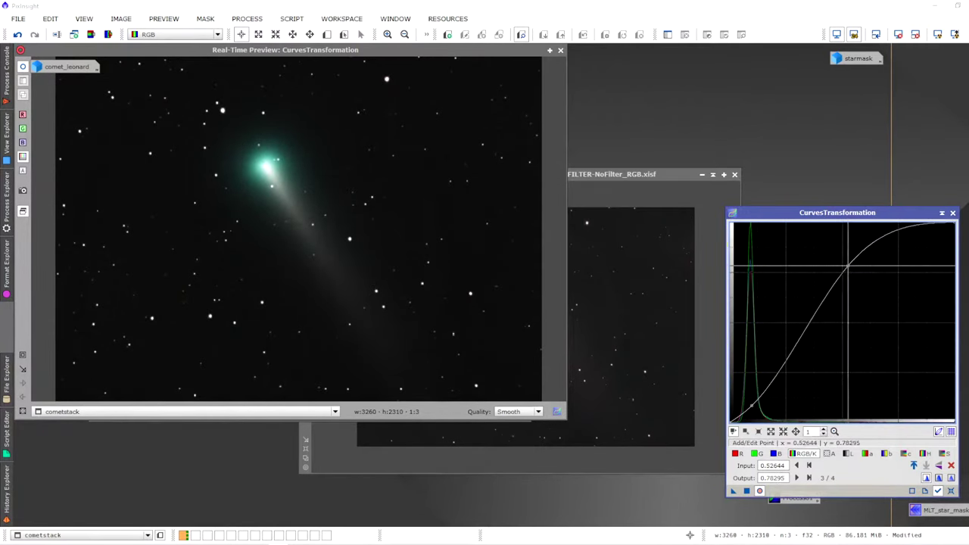
pyautogui.click(747, 493)
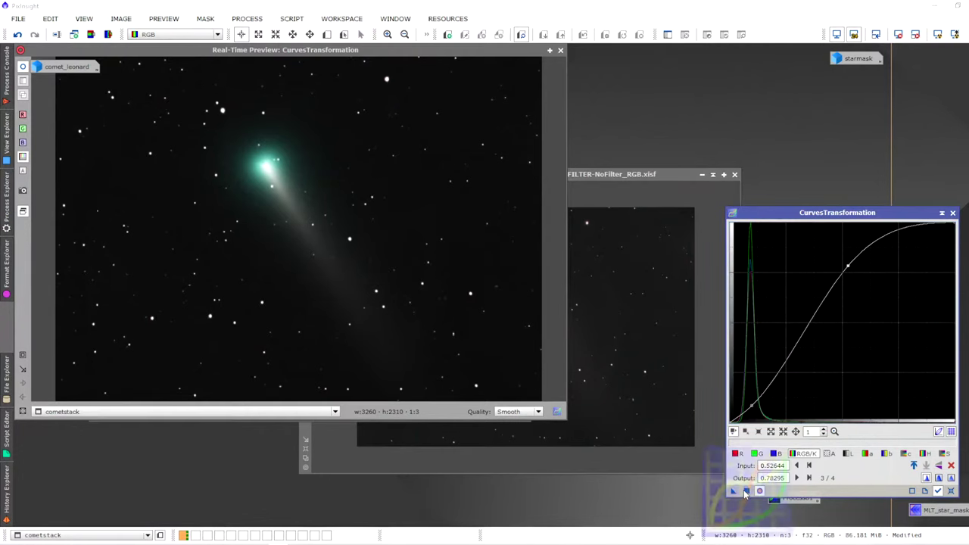
pyautogui.click(952, 213)
pyautogui.click(560, 50)
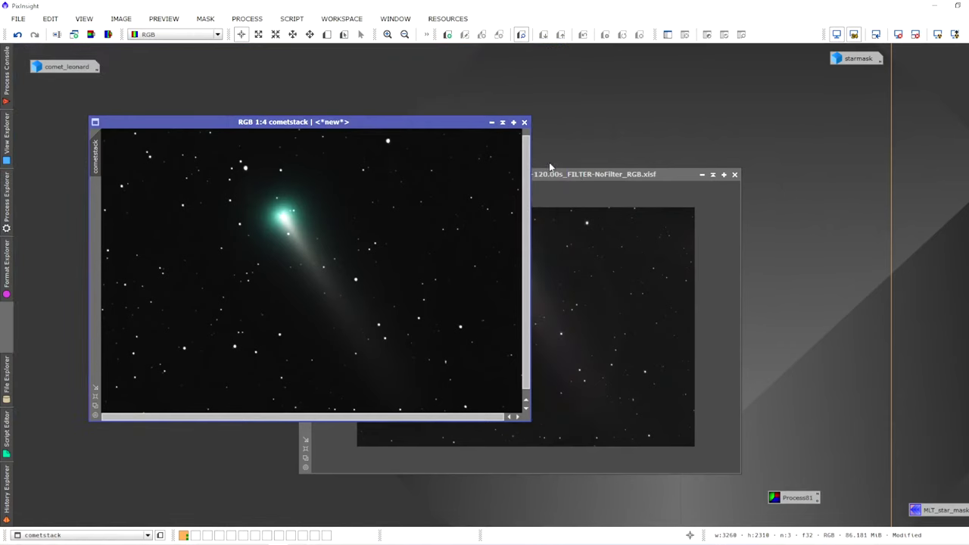
# - Minimize starstack, place its icon below the starmask icon, and move the cometstack window towards the workspace's centre
pyautogui.click(702, 175)
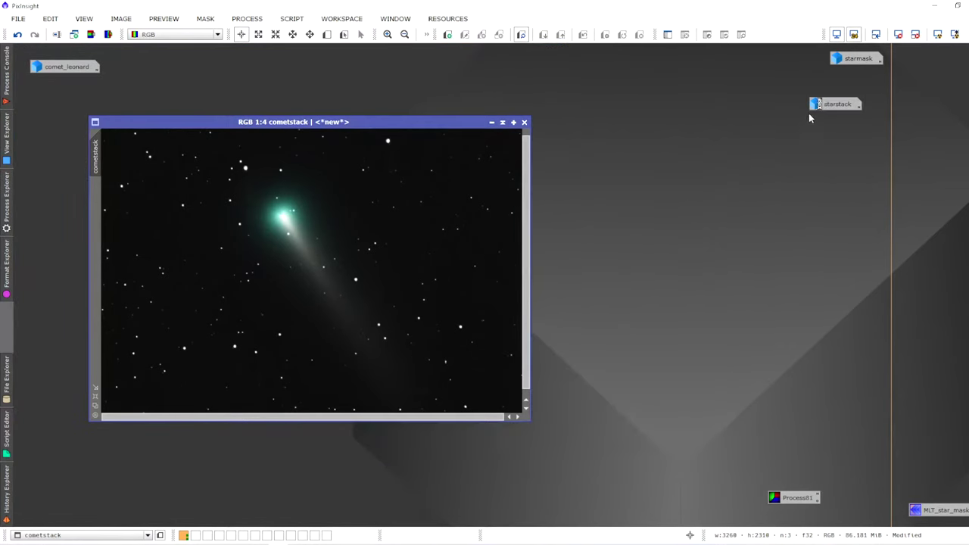
pyautogui.moveTo(814, 106); pyautogui.dragTo(835, 85)
pyautogui.moveTo(435, 129); pyautogui.dragTo(535, 134)
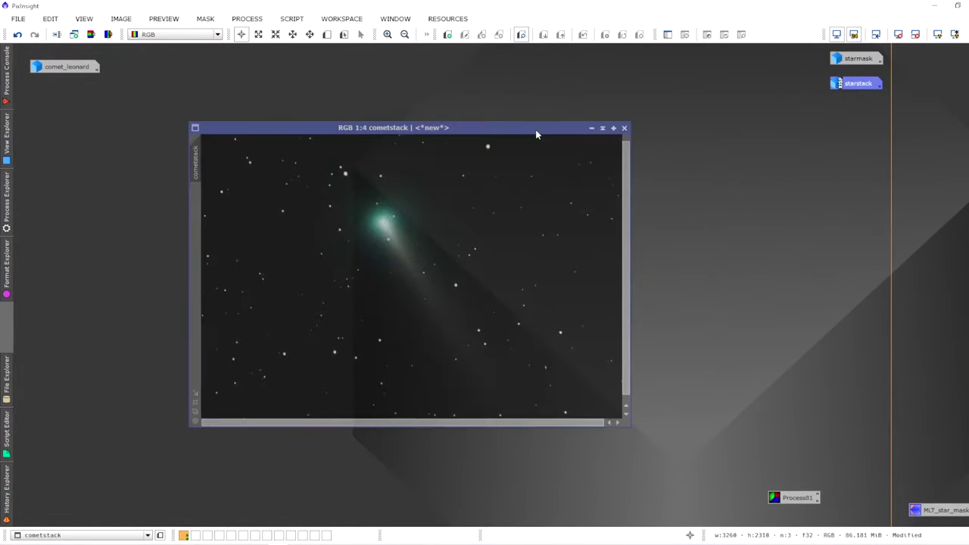
# - Create a comet mask from cometstack with RangeSelection at lower limit 0.14 and smoothness 100, closing the tool and its preview
pyautogui.click(247, 18)
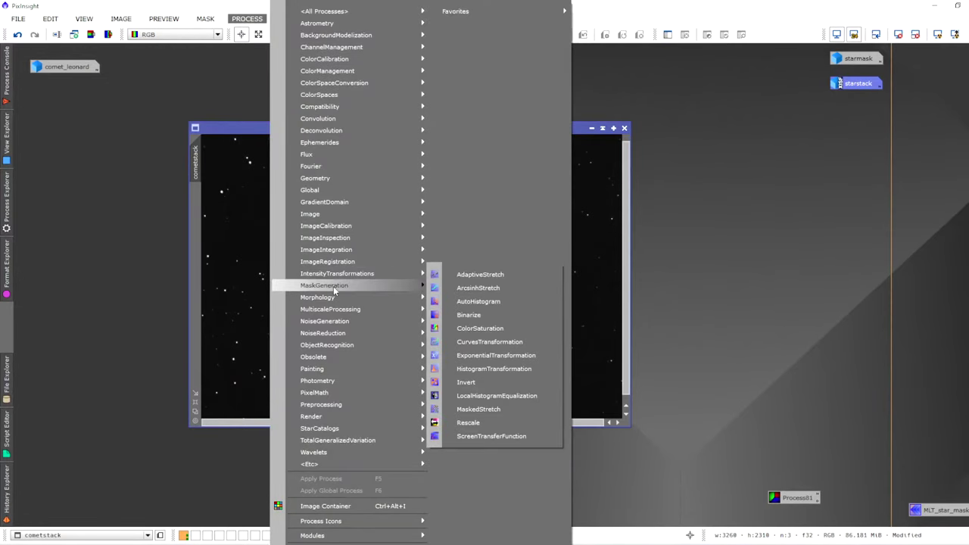
pyautogui.moveTo(334, 286)
pyautogui.click(492, 286)
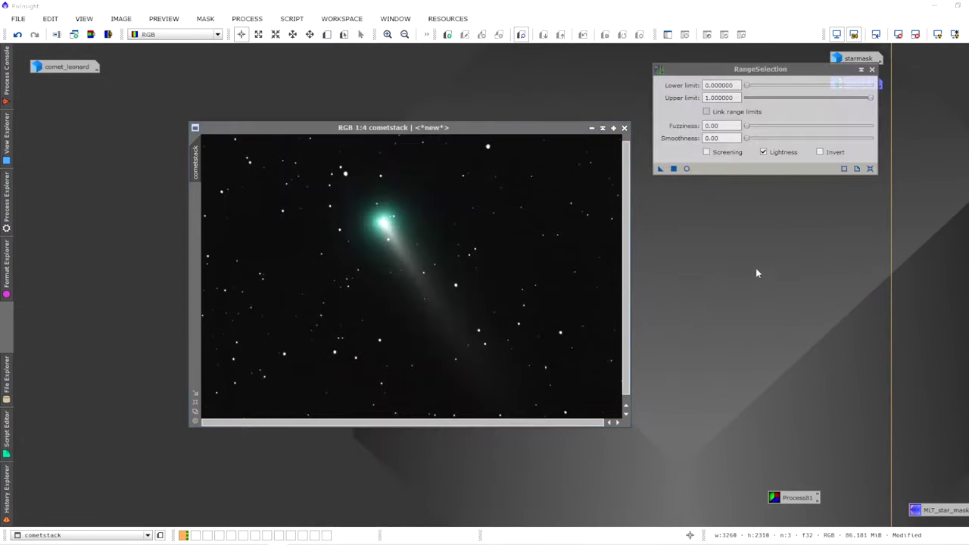
pyautogui.click(687, 168)
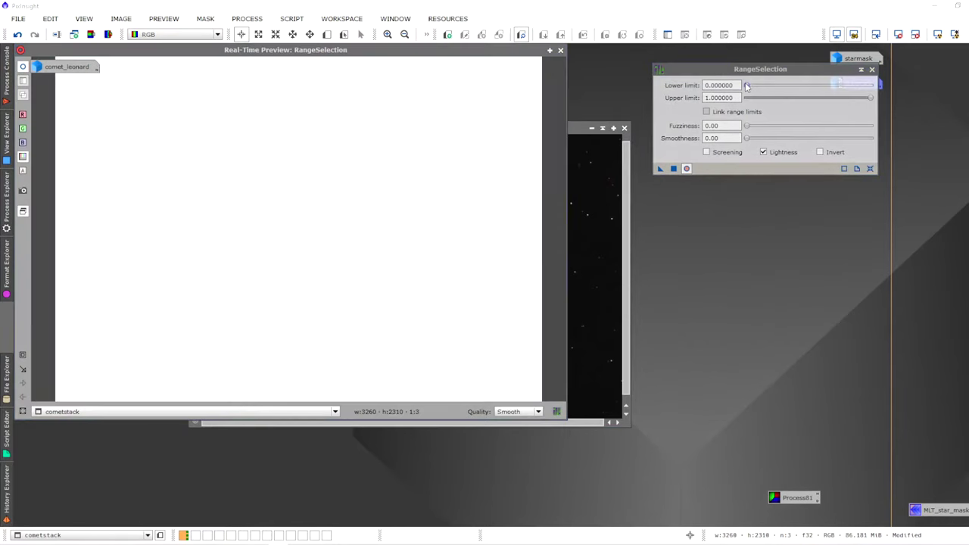
pyautogui.moveTo(747, 85); pyautogui.dragTo(764, 89)
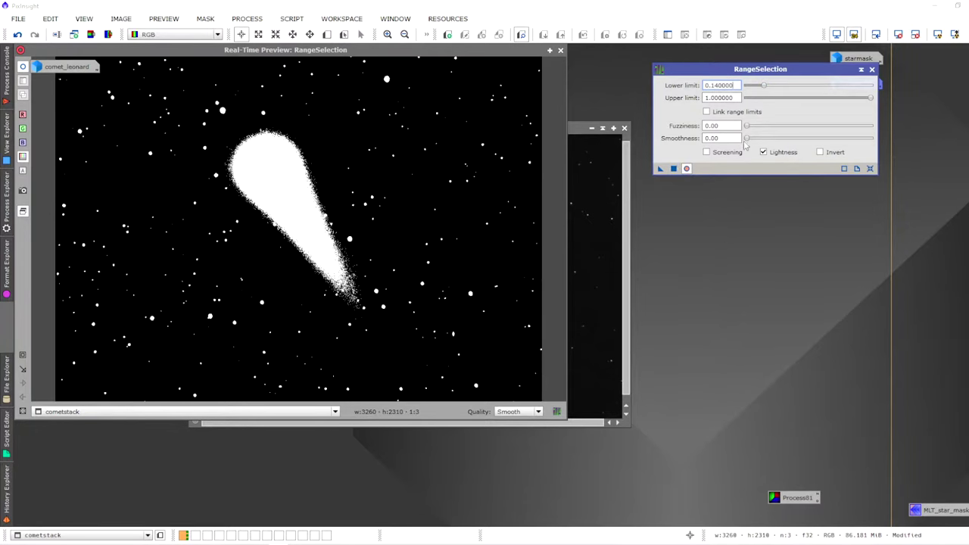
pyautogui.moveTo(747, 139); pyautogui.dragTo(872, 141)
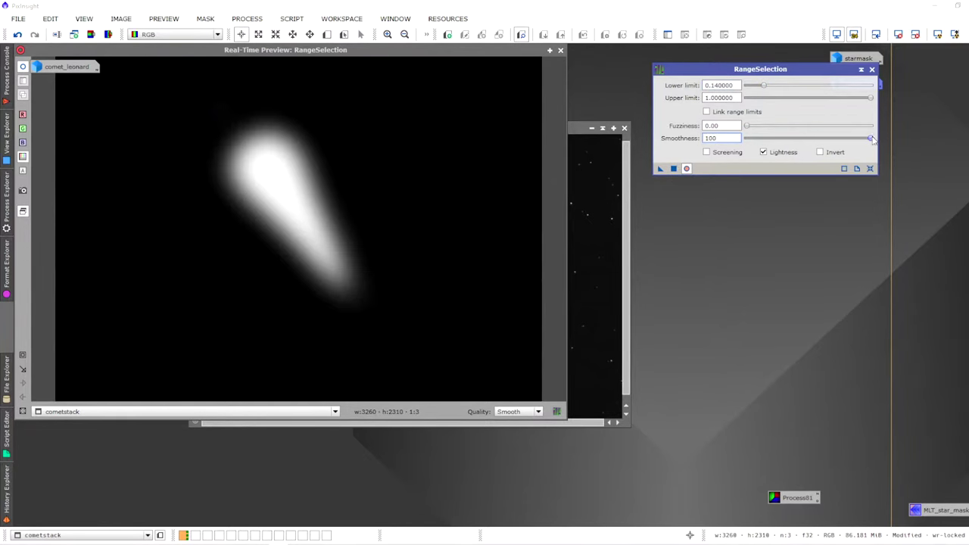
pyautogui.click(676, 168)
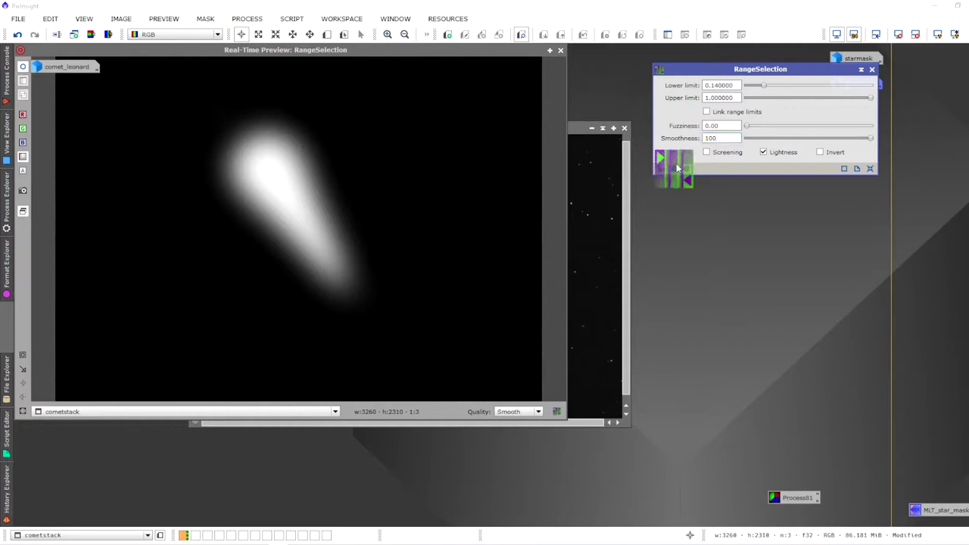
pyautogui.click(871, 68)
pyautogui.click(560, 51)
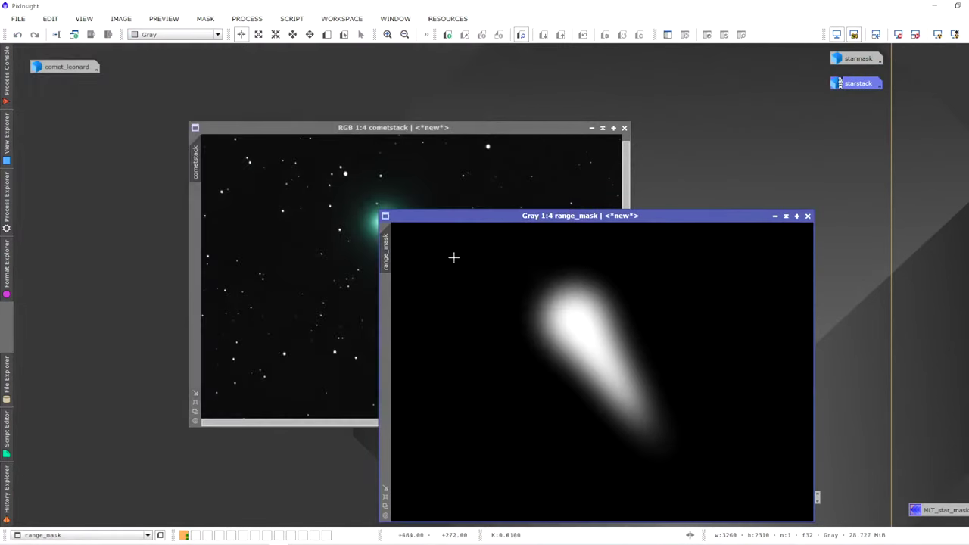
# - Apply range_mask as a mask to cometstack, check its overlay around the comet and hide the overlay again
pyautogui.moveTo(391, 247); pyautogui.dragTo(198, 230)
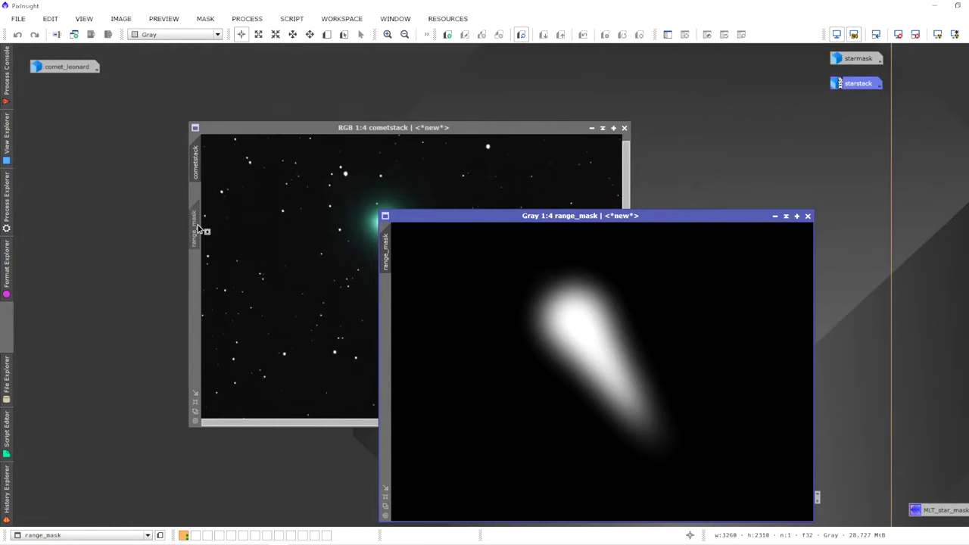
pyautogui.click(741, 35)
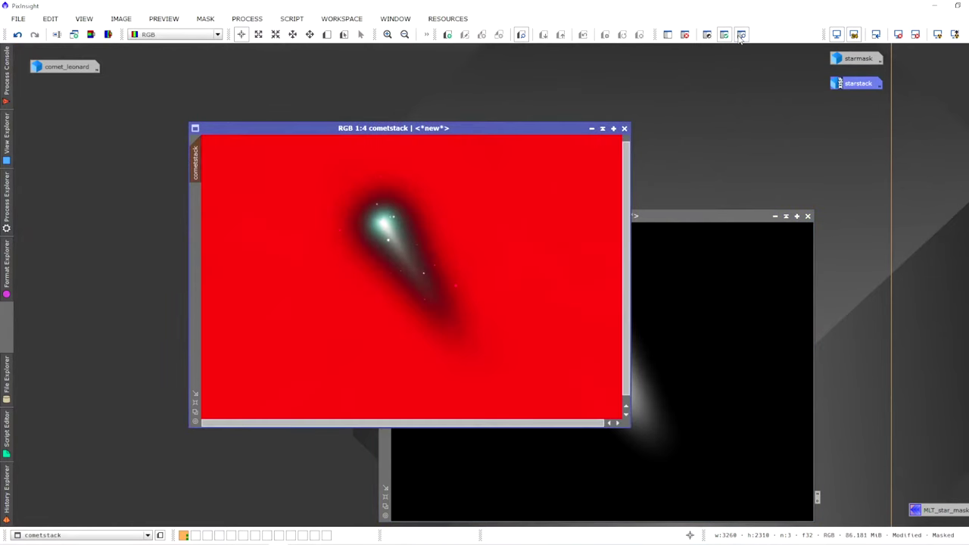
pyautogui.click(741, 35)
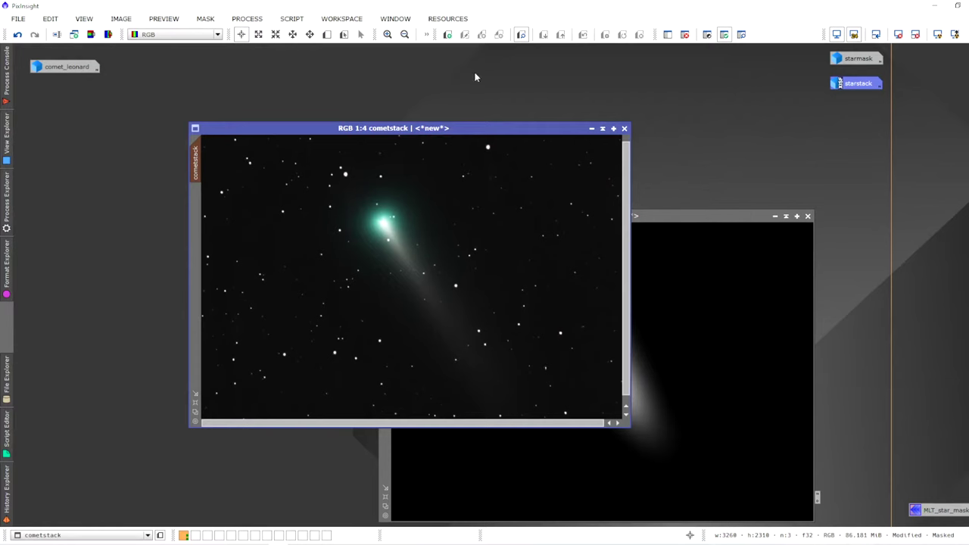
# - Raise cometstack's saturation to 0.70 across all hues with a previewed ColorSaturation, apply it through the mask, and close the tool and preview
pyautogui.click(247, 18)
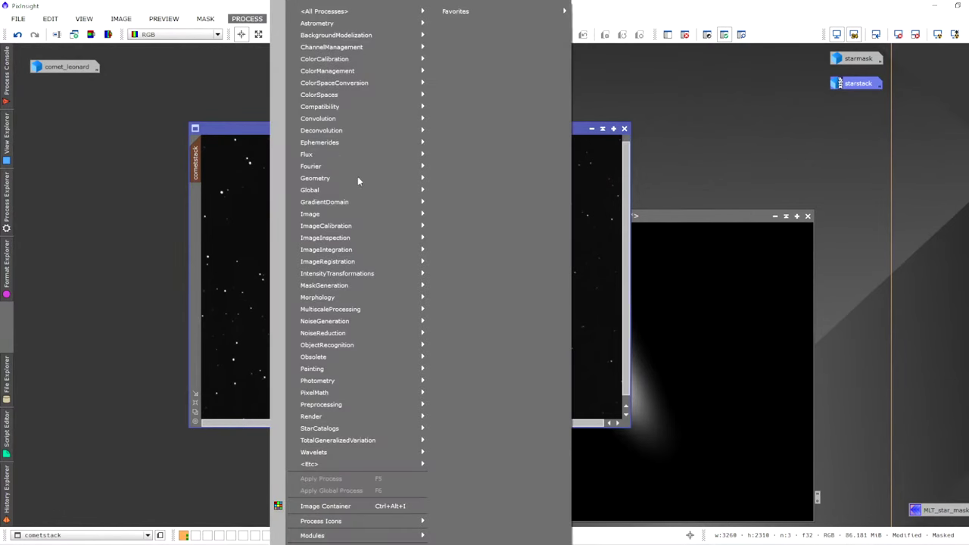
pyautogui.moveTo(347, 277)
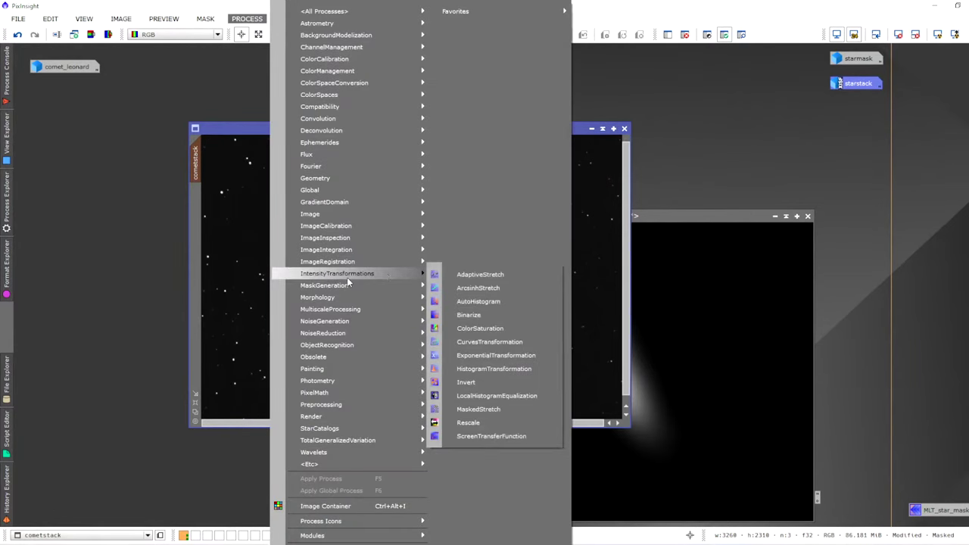
pyautogui.click(483, 328)
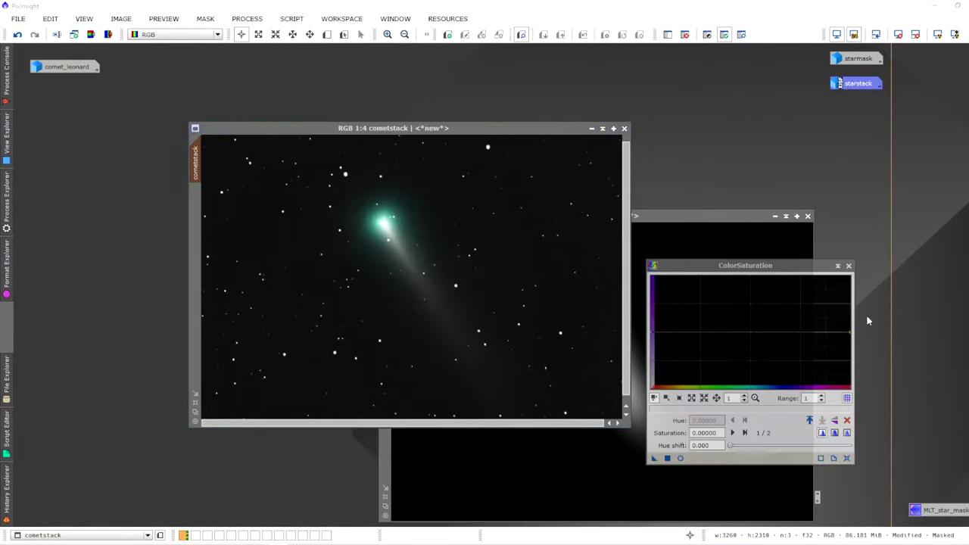
pyautogui.click(679, 458)
pyautogui.moveTo(660, 342); pyautogui.dragTo(651, 292)
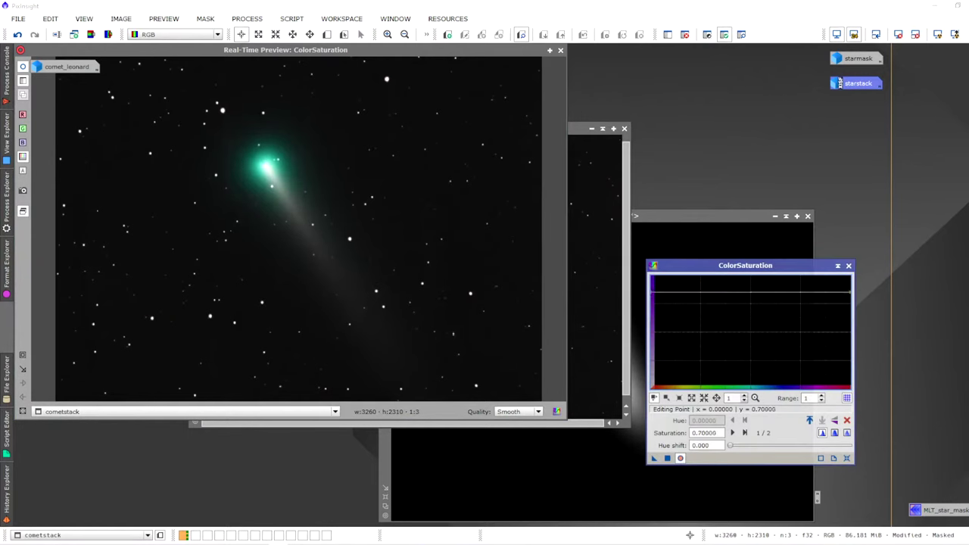
pyautogui.click(666, 459)
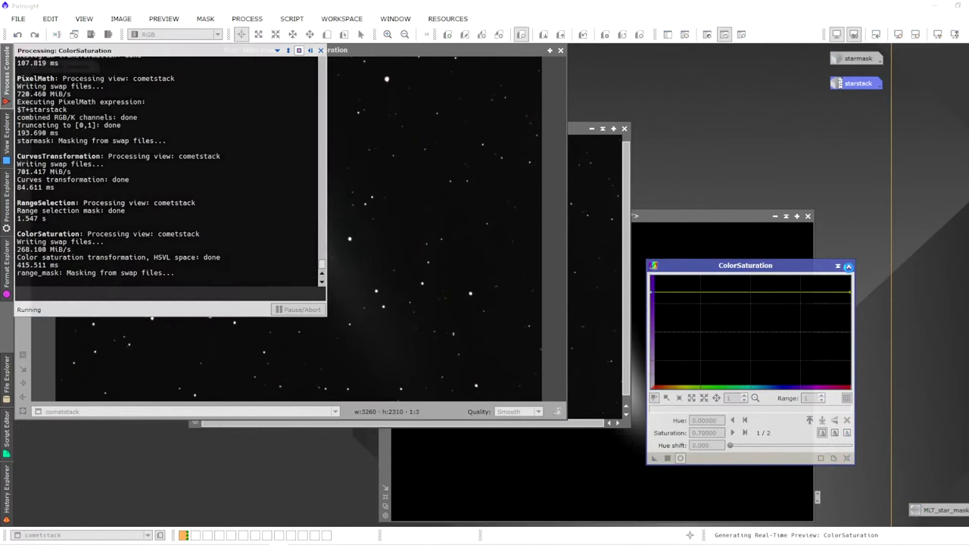
pyautogui.click(847, 266)
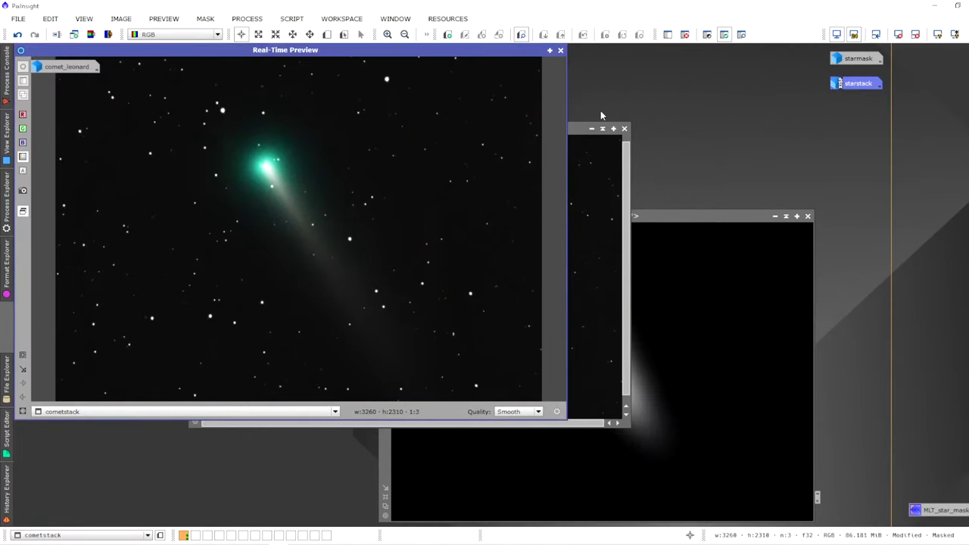
pyautogui.click(561, 50)
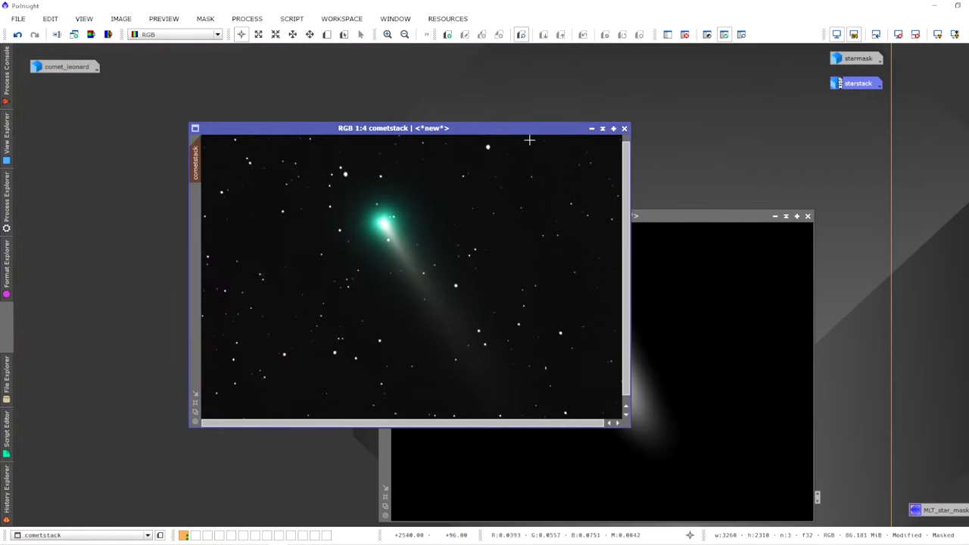
# - Remove the mask from cometstack and rearrange the range_mask and cometstack windows, keeping cometstack in front
pyautogui.click(684, 34)
pyautogui.moveTo(682, 217); pyautogui.dragTo(673, 171)
pyautogui.moveTo(507, 129); pyautogui.dragTo(460, 123)
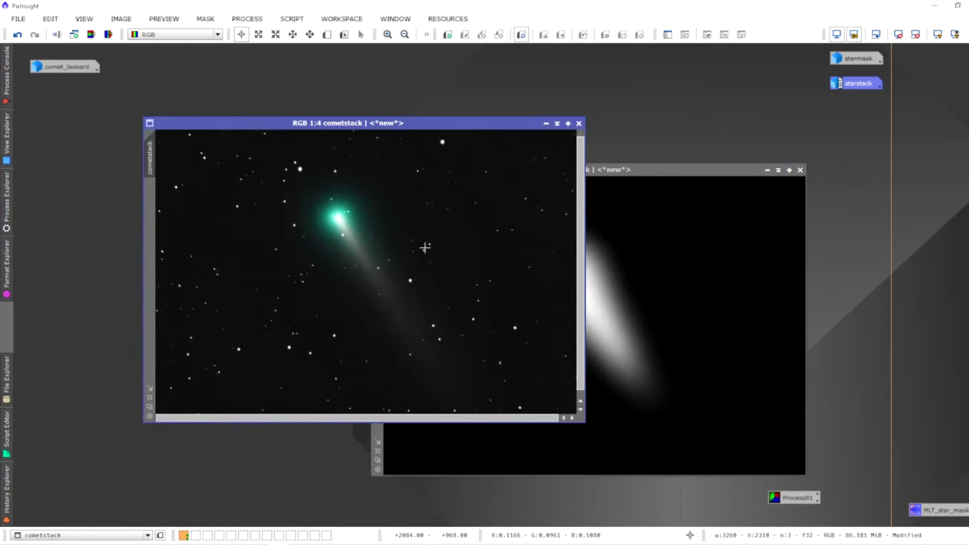